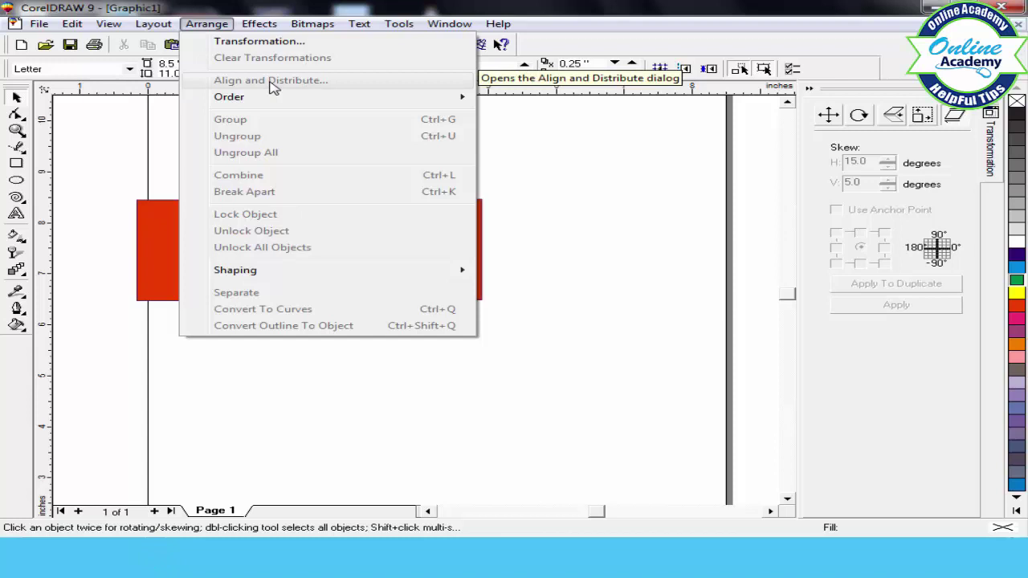
- Move the smaller red rectangle to about x 5.79, y 7.61 inches and the wider one to about x 2.61, y 7.62 inches
{"action": "mouse_move", "coordinate": [265, 97]}
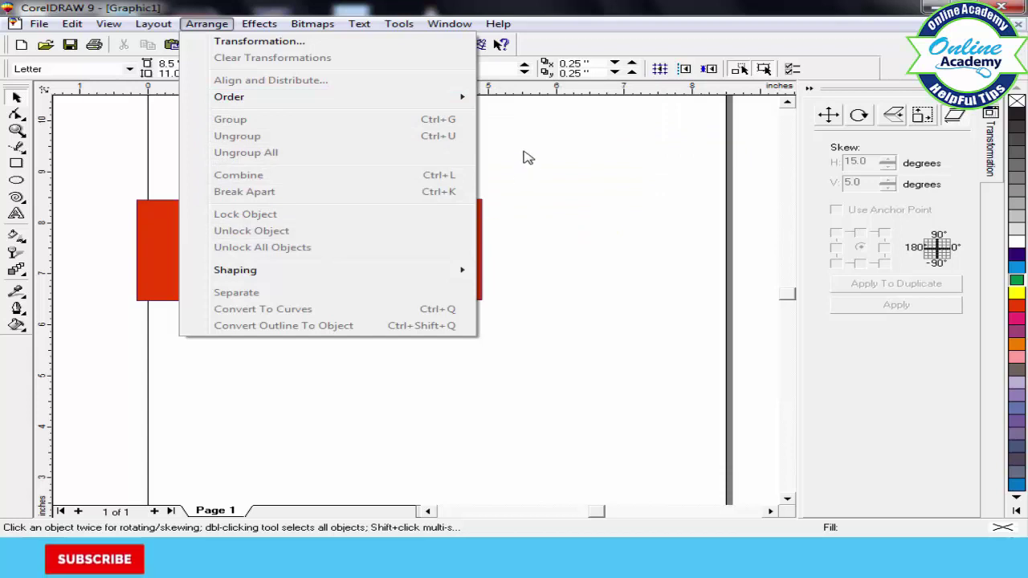
{"action": "left_click", "coordinate": [511, 152]}
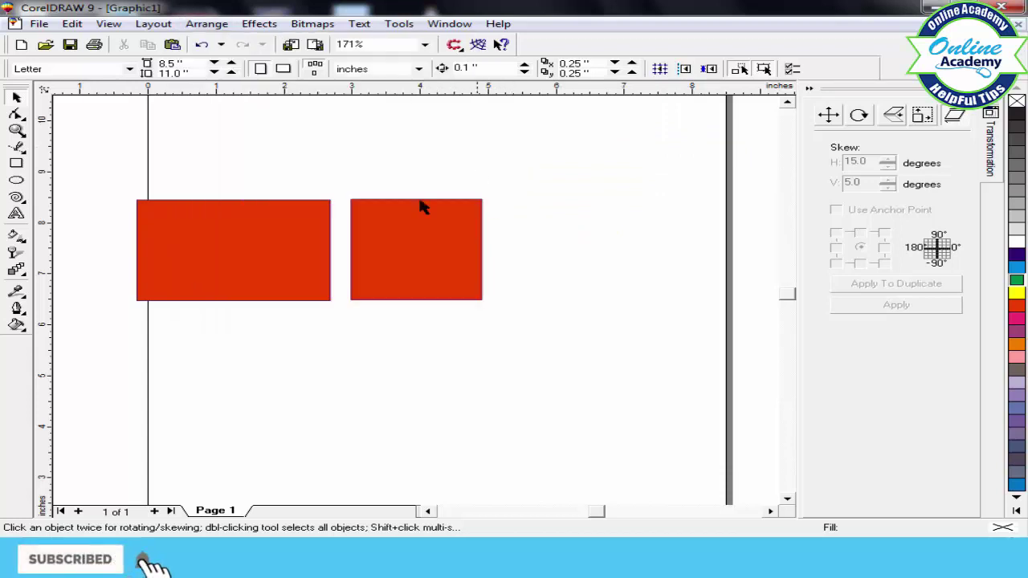
{"action": "left_click", "coordinate": [272, 234]}
{"action": "left_click_drag", "start_coordinate": [425, 249], "coordinate": [551, 243]}
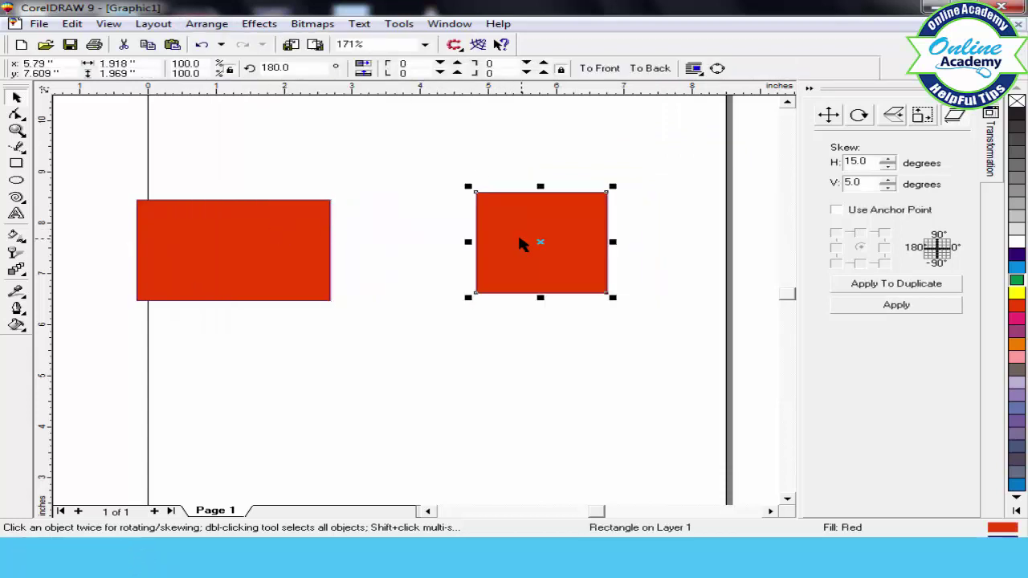
{"action": "left_click_drag", "start_coordinate": [243, 256], "coordinate": [332, 246]}
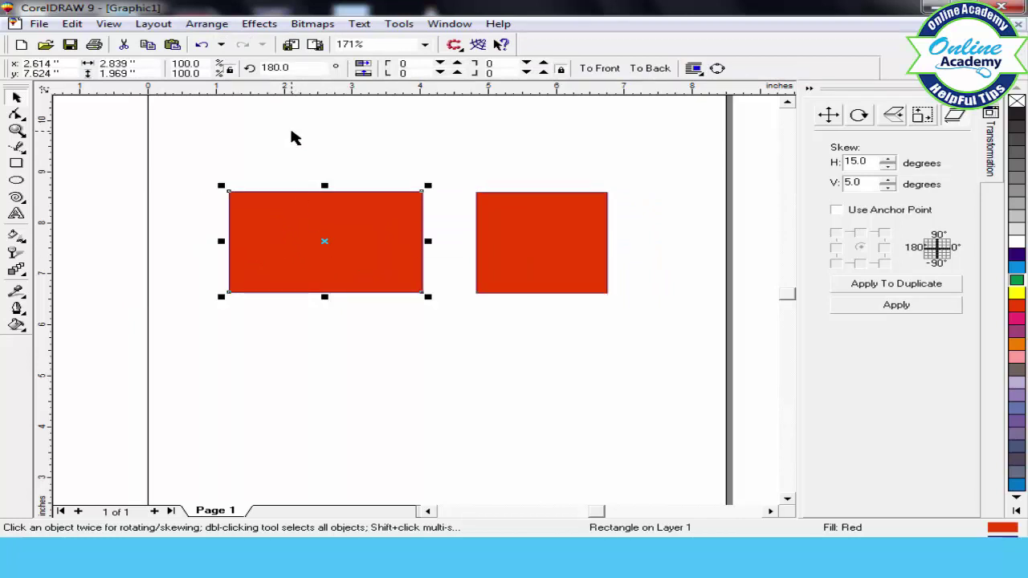
{"action": "left_click", "coordinate": [204, 24]}
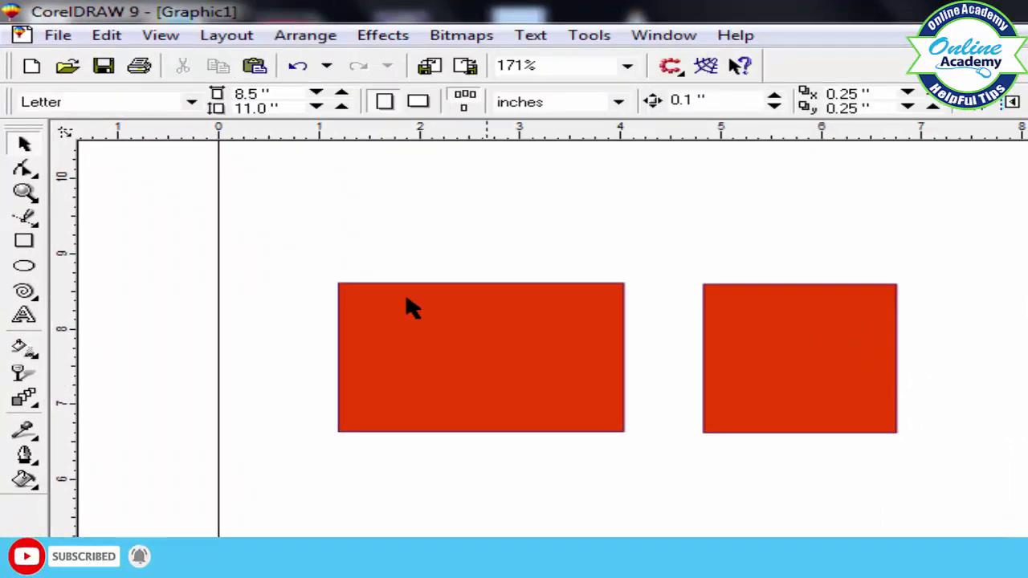
- Add the artistic text "ONLINE ACEDEMY" just above the wider red rectangle
{"action": "left_click", "coordinate": [24, 314]}
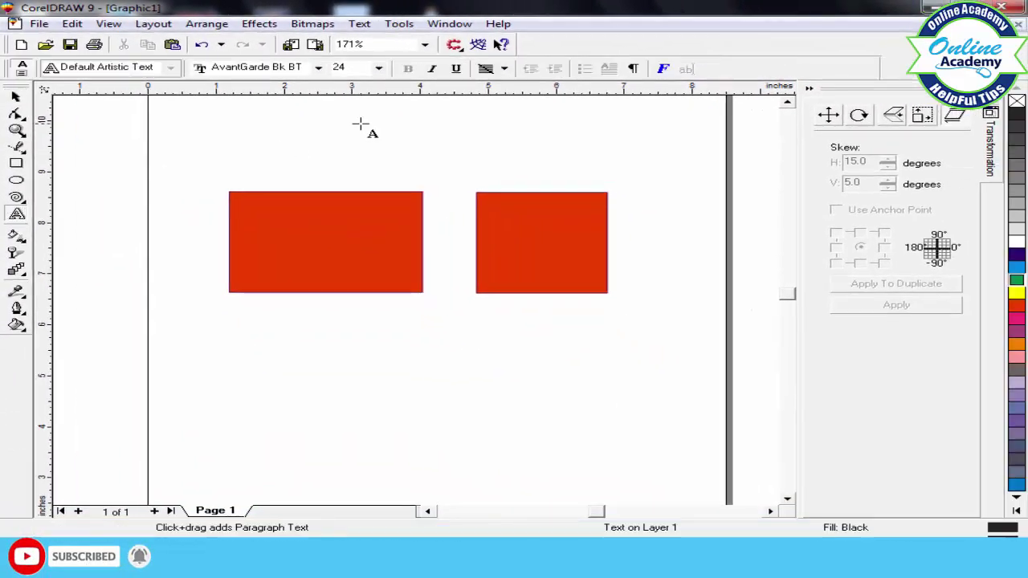
{"action": "left_click", "coordinate": [248, 161]}
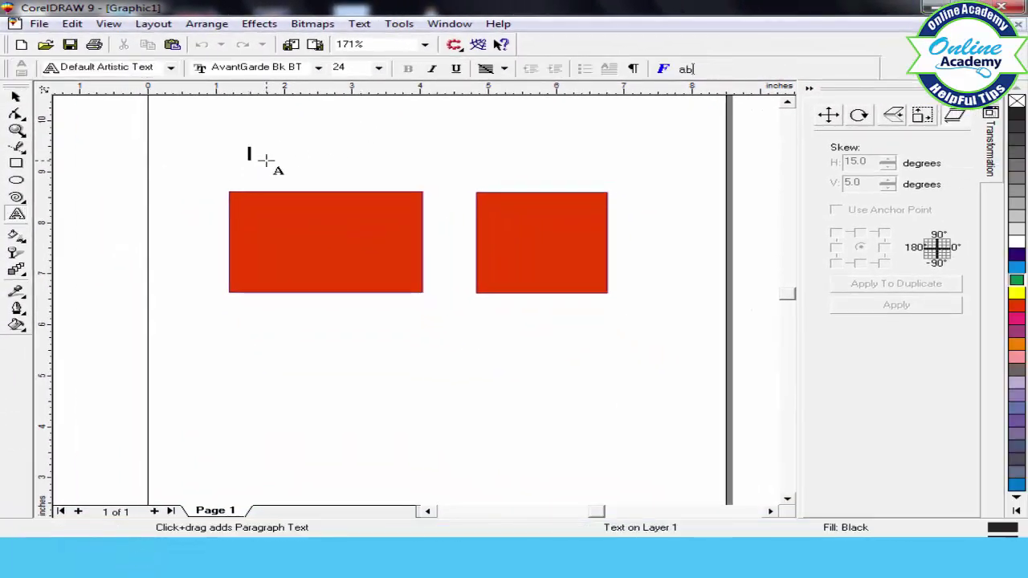
{"action": "type", "text": "ONLK"}
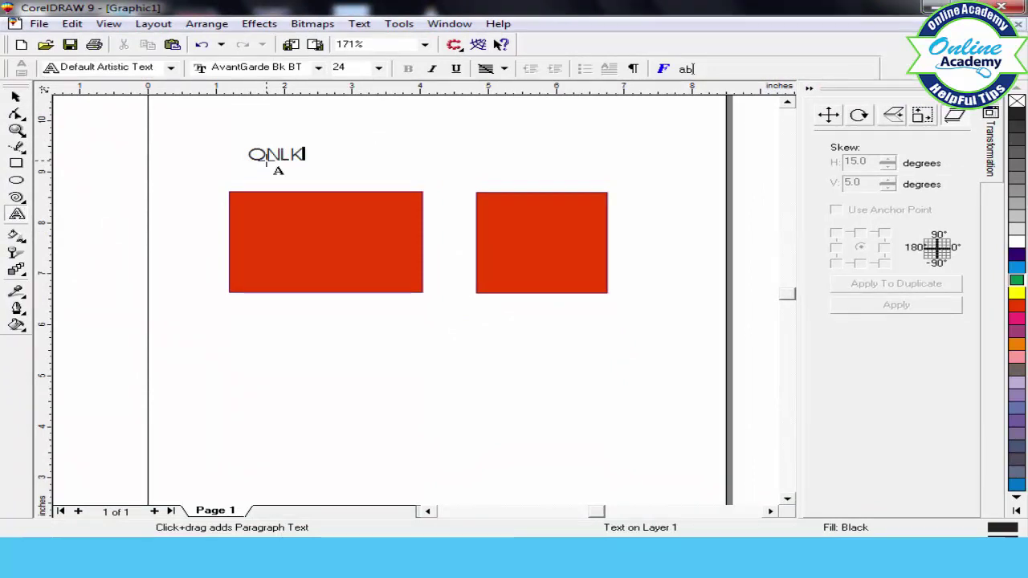
{"action": "key", "text": "BackSpace"}
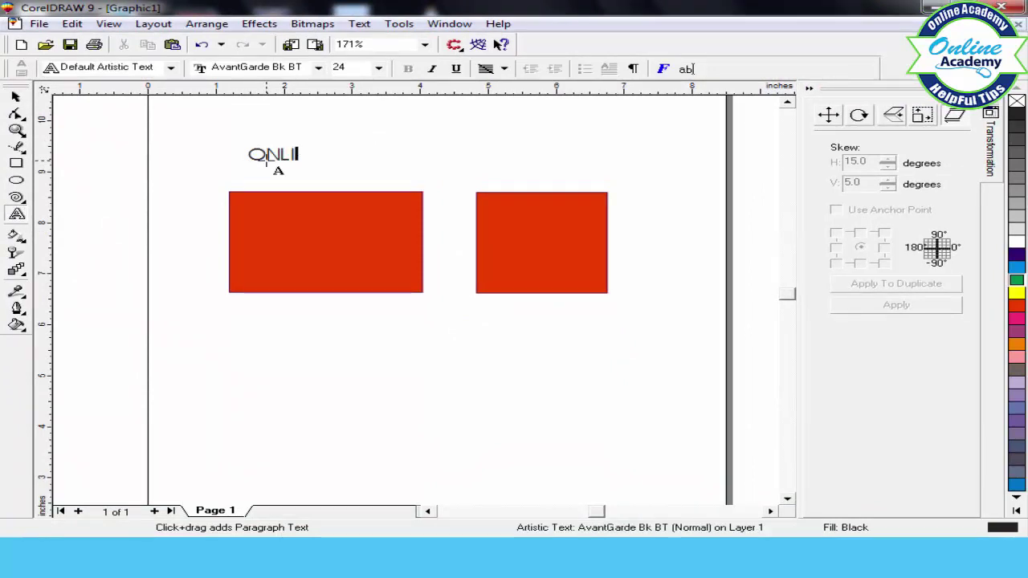
{"action": "type", "text": "INE "}
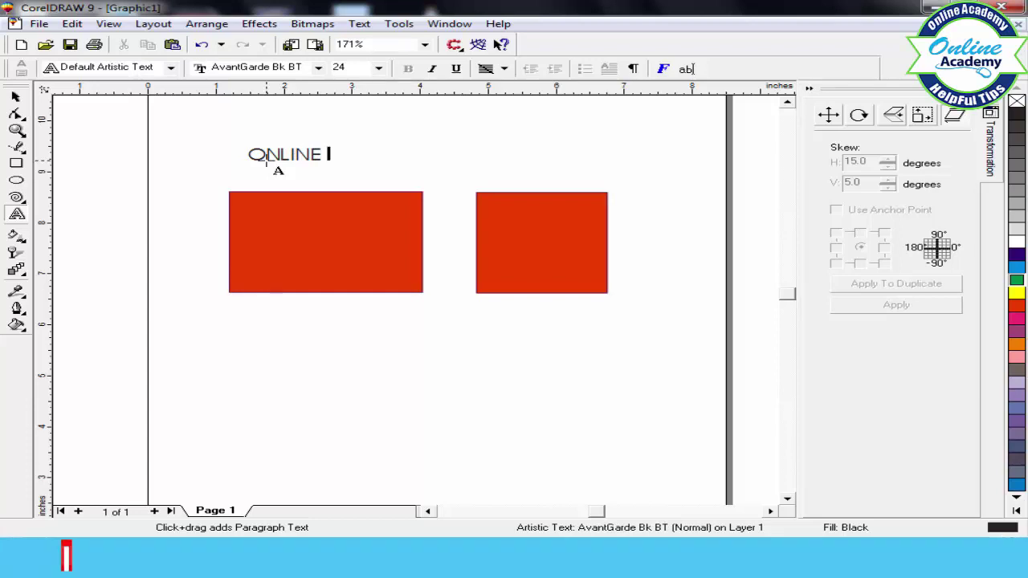
{"action": "type", "text": "ACE"}
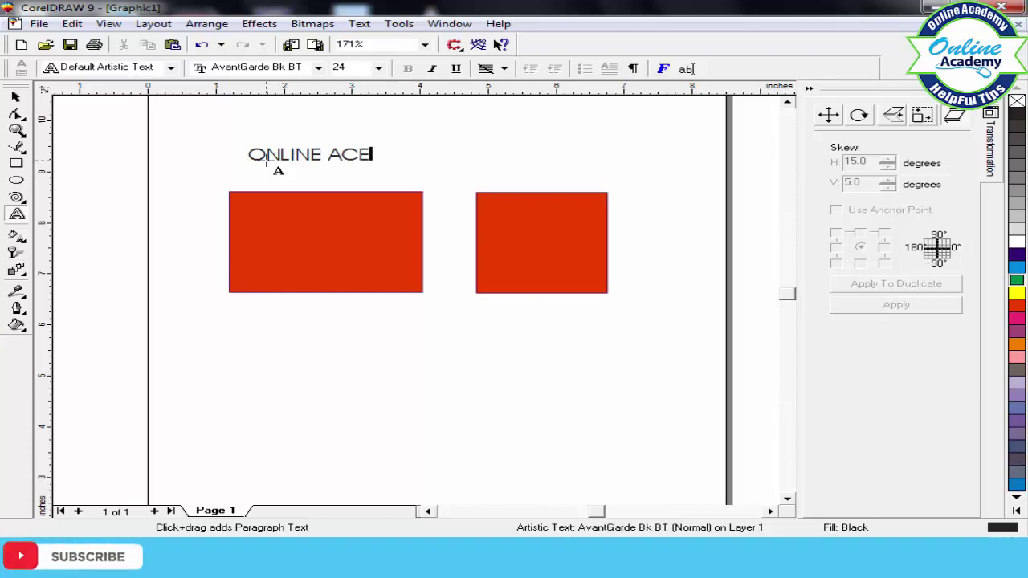
{"action": "type", "text": "DEM"}
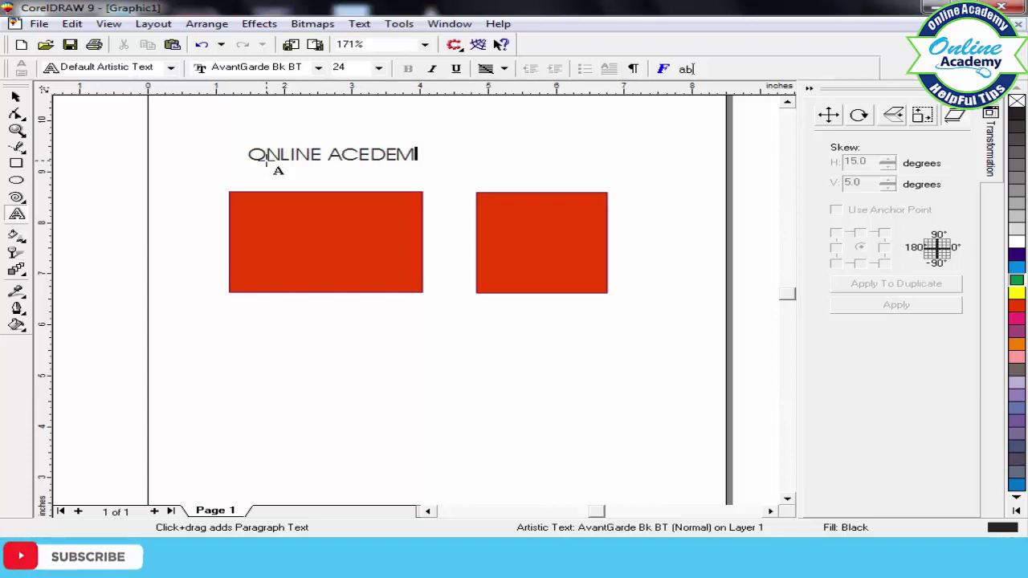
{"action": "type", "text": "Y"}
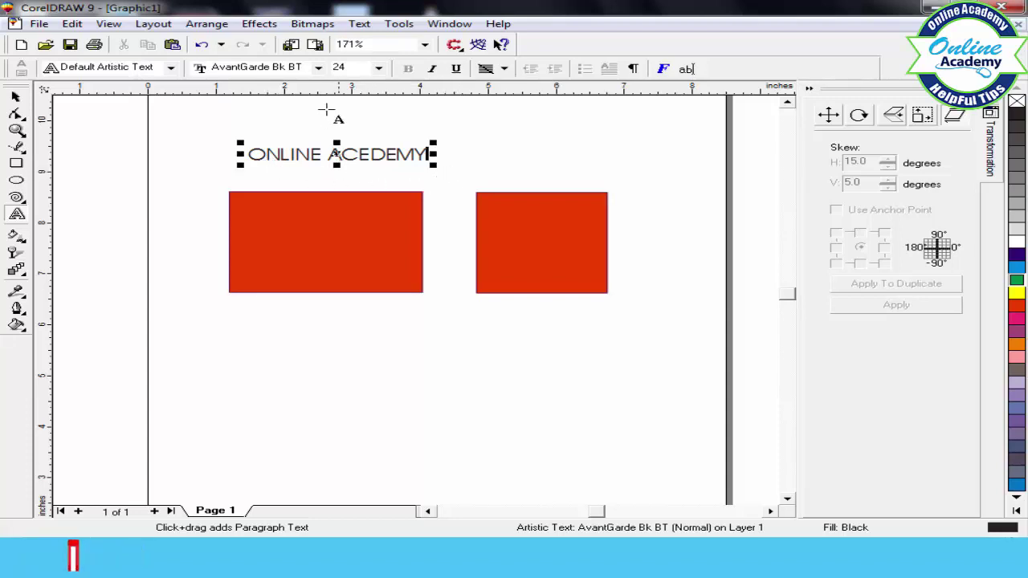
- Change the font of the whole "ONLINE ACEDEMY" text to Impact
{"action": "left_click", "coordinate": [318, 68]}
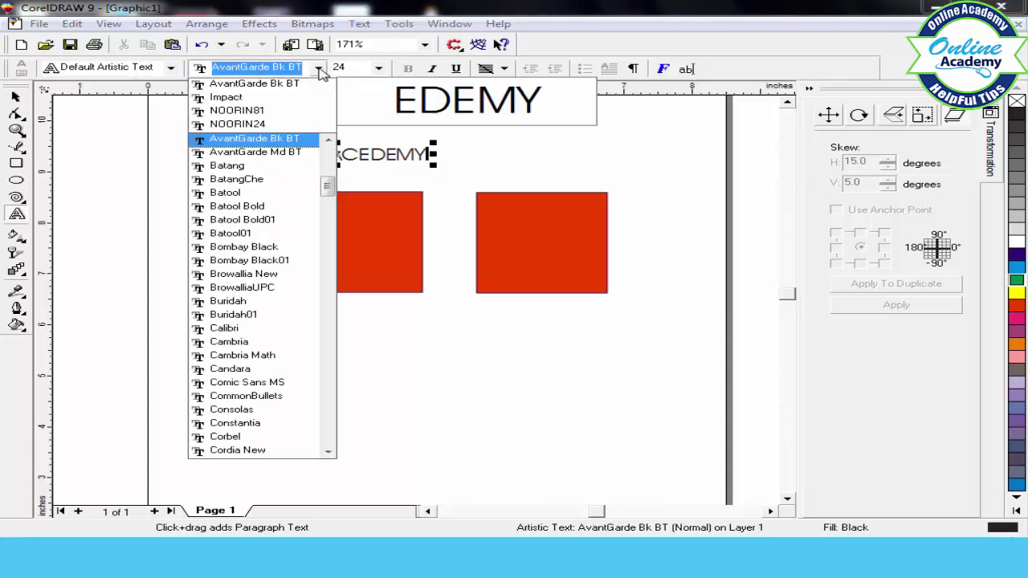
{"action": "left_click", "coordinate": [228, 97]}
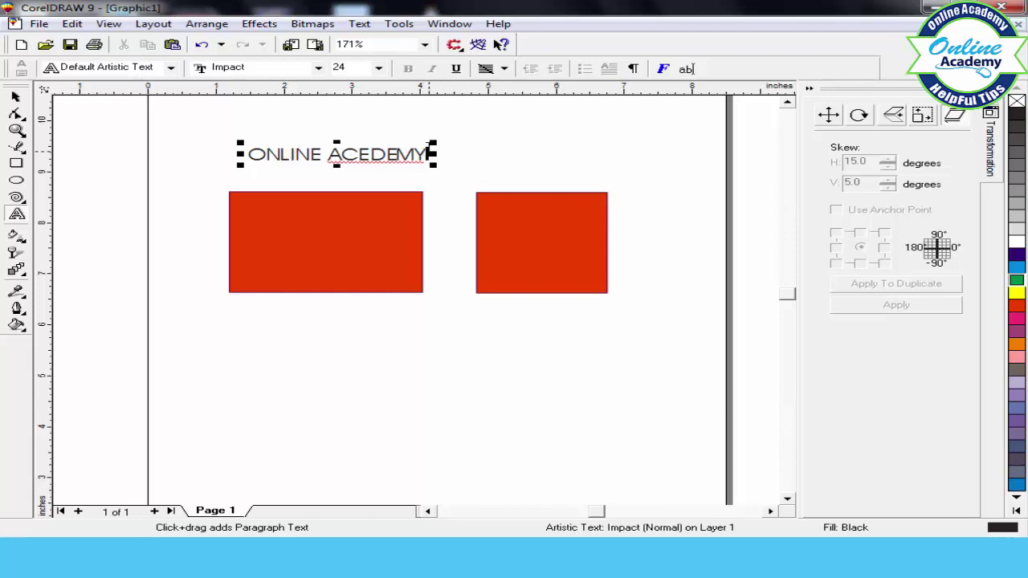
{"action": "left_click_drag", "start_coordinate": [431, 149], "coordinate": [345, 154]}
{"action": "left_click", "coordinate": [211, 168]}
{"action": "left_click_drag", "start_coordinate": [211, 165], "coordinate": [462, 156]}
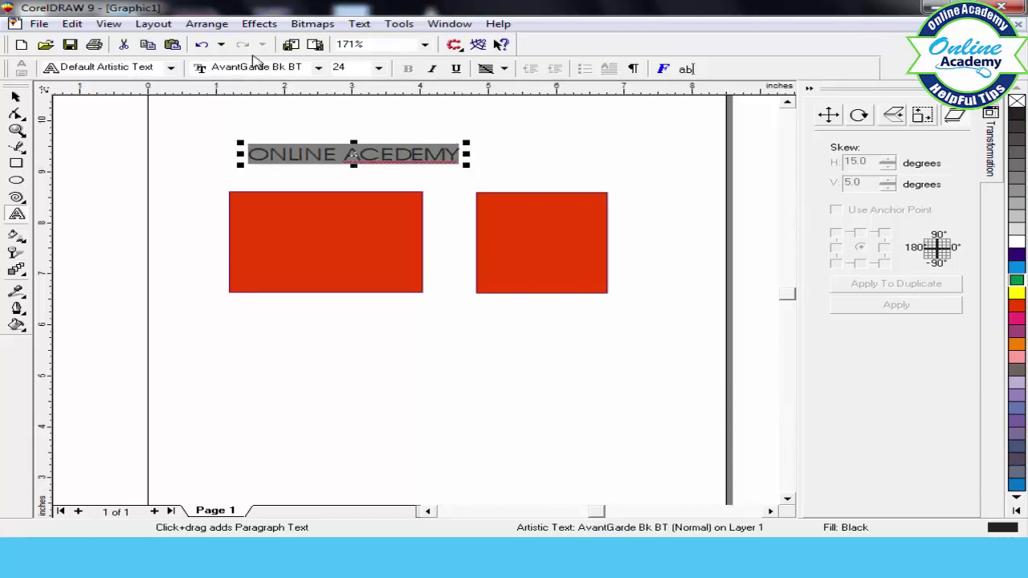
{"action": "left_click", "coordinate": [319, 68]}
{"action": "left_click", "coordinate": [251, 98]}
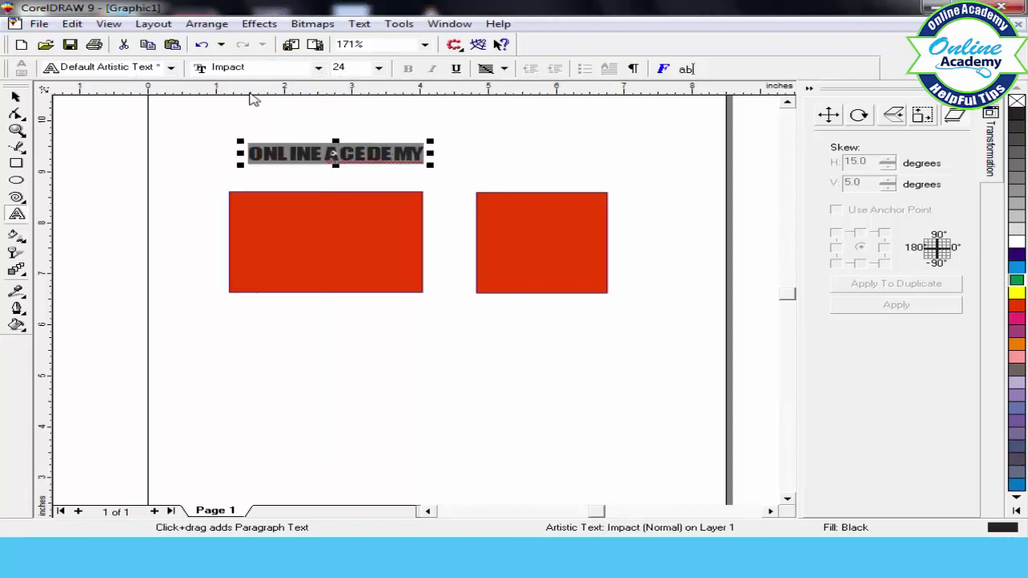
- Enlarge the heading text to about 35 pt and insert an "A" after the "C" in its second word
{"action": "left_click_drag", "start_coordinate": [432, 164], "coordinate": [513, 170]}
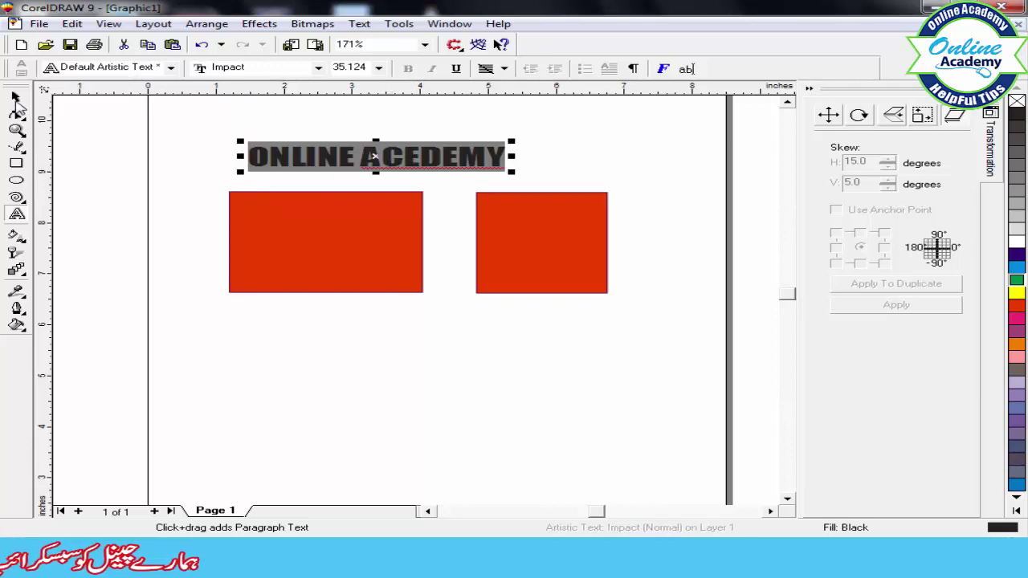
{"action": "left_click", "coordinate": [401, 161]}
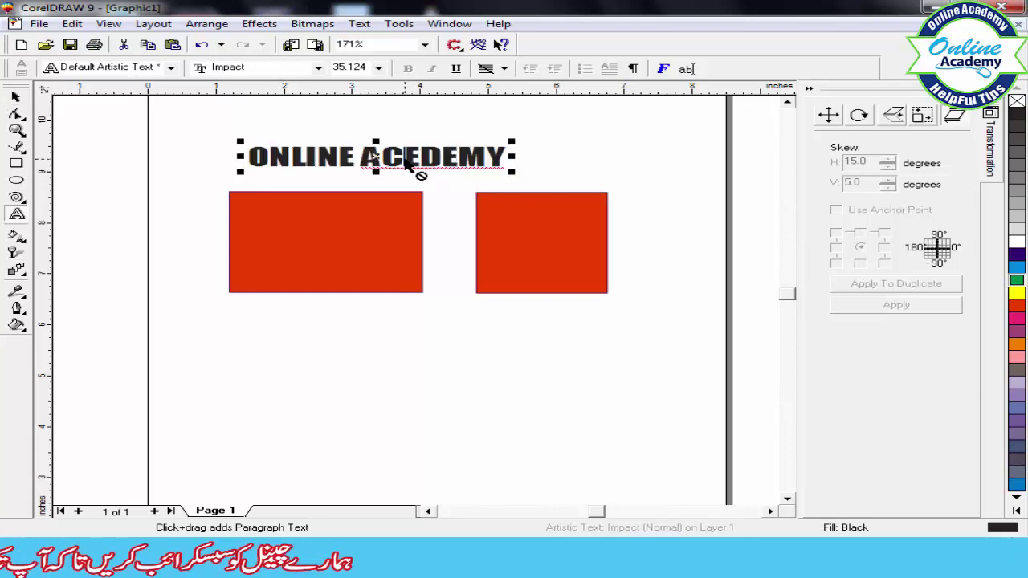
{"action": "type", "text": "A"}
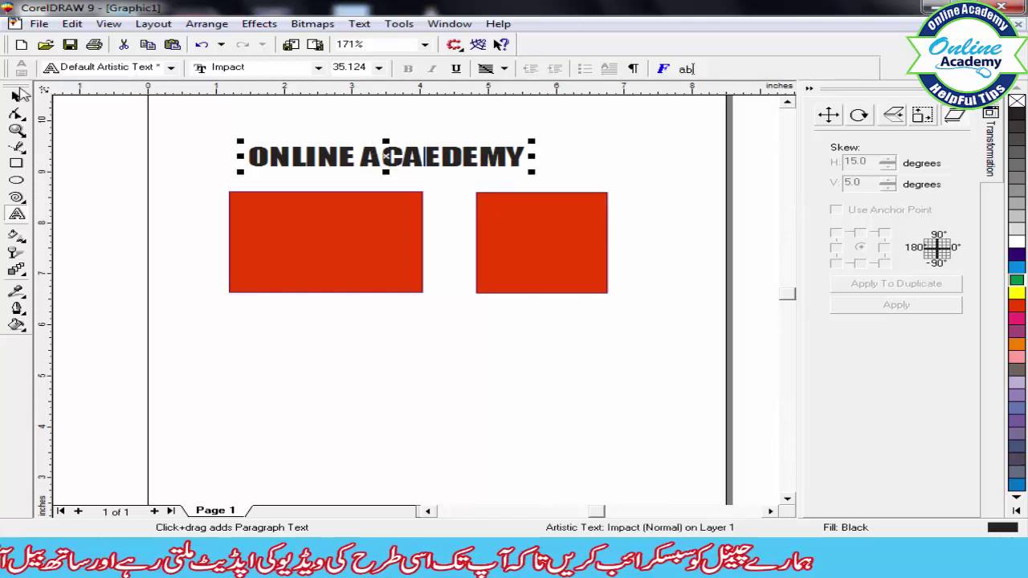
{"action": "double_click", "coordinate": [18, 88]}
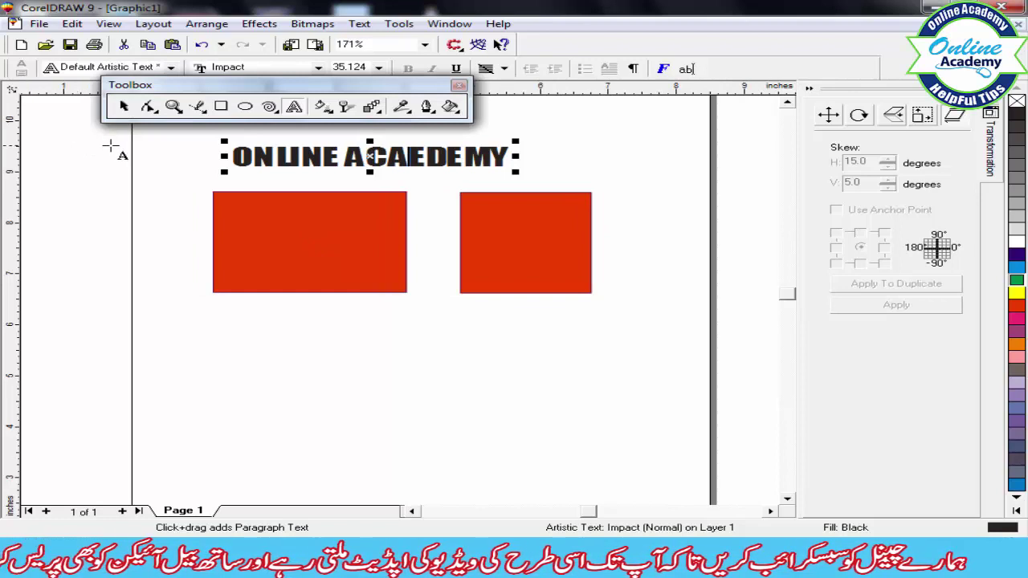
{"action": "left_click_drag", "start_coordinate": [282, 91], "coordinate": [197, 111]}
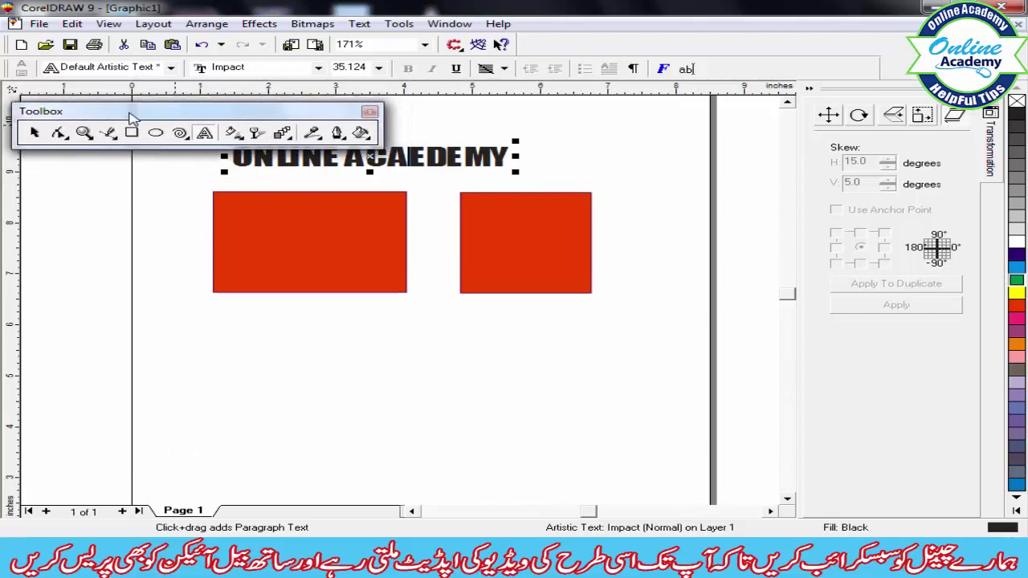
{"action": "left_click_drag", "start_coordinate": [131, 117], "coordinate": [5, 115]}
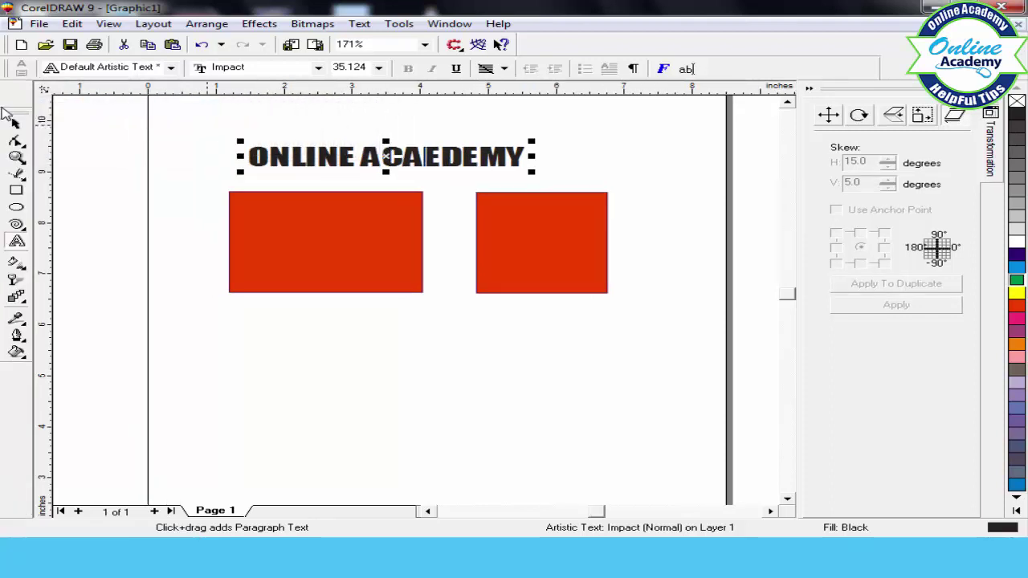
- Move the text onto the wider red rectangle and the smaller rectangle to about x 2.23, y 8.50 inches, overlapping both
{"action": "left_click", "coordinate": [16, 124]}
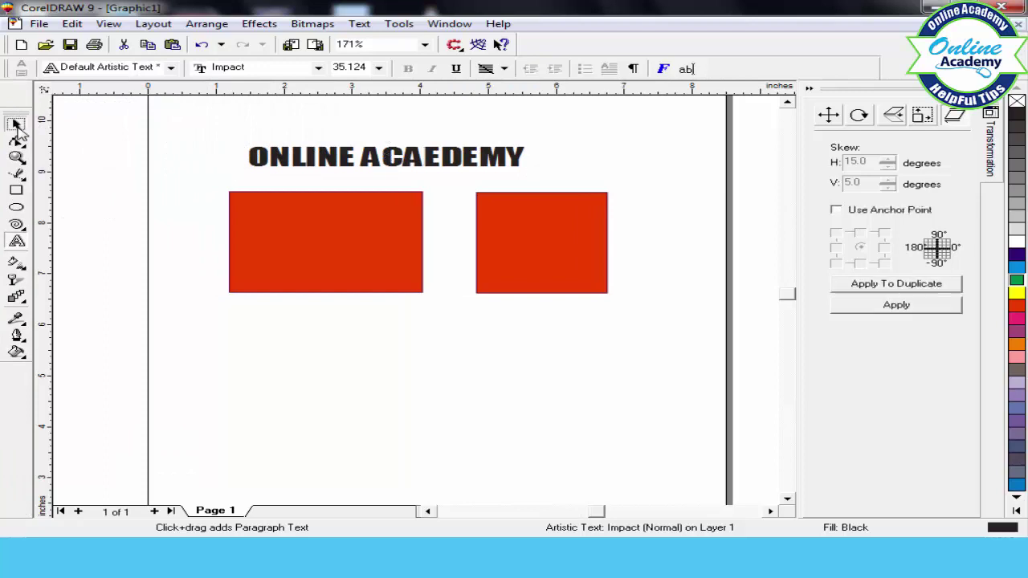
{"action": "left_click", "coordinate": [117, 129]}
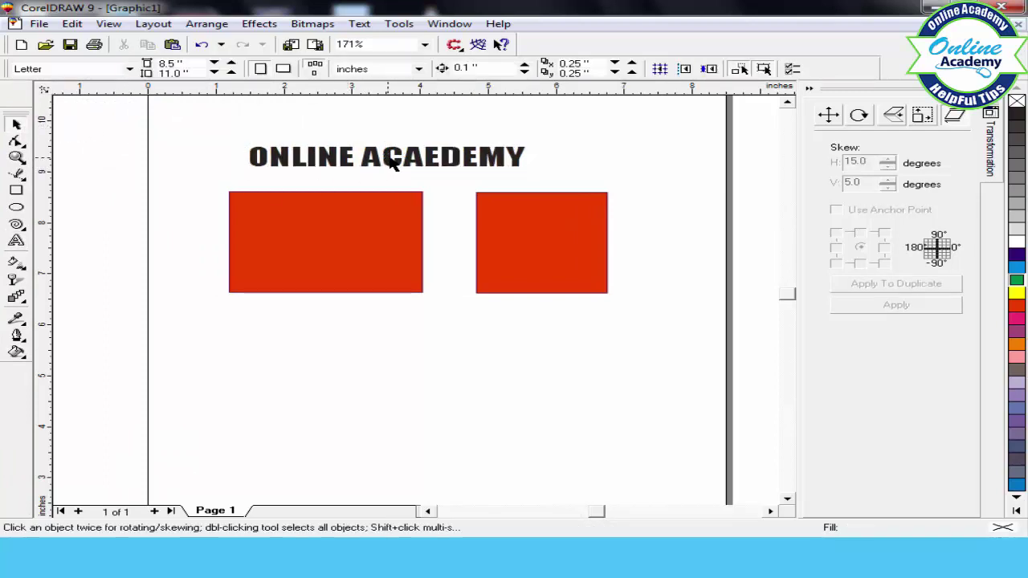
{"action": "left_click_drag", "start_coordinate": [394, 163], "coordinate": [293, 238]}
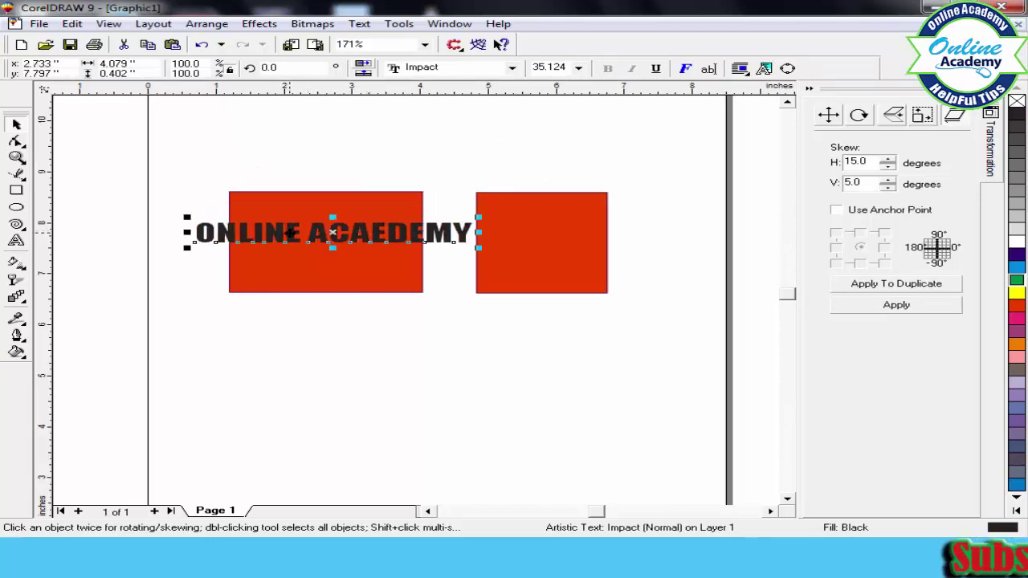
{"action": "left_click_drag", "start_coordinate": [522, 240], "coordinate": [316, 172]}
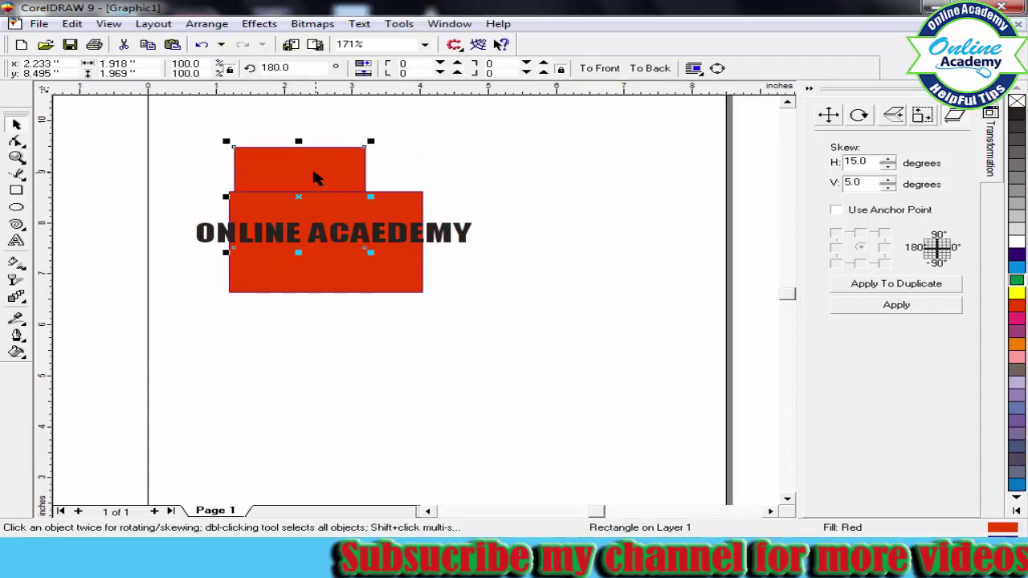
- Send the smaller red rectangle to the back of the stacking order
{"action": "left_click", "coordinate": [207, 23]}
{"action": "mouse_move", "coordinate": [245, 99]}
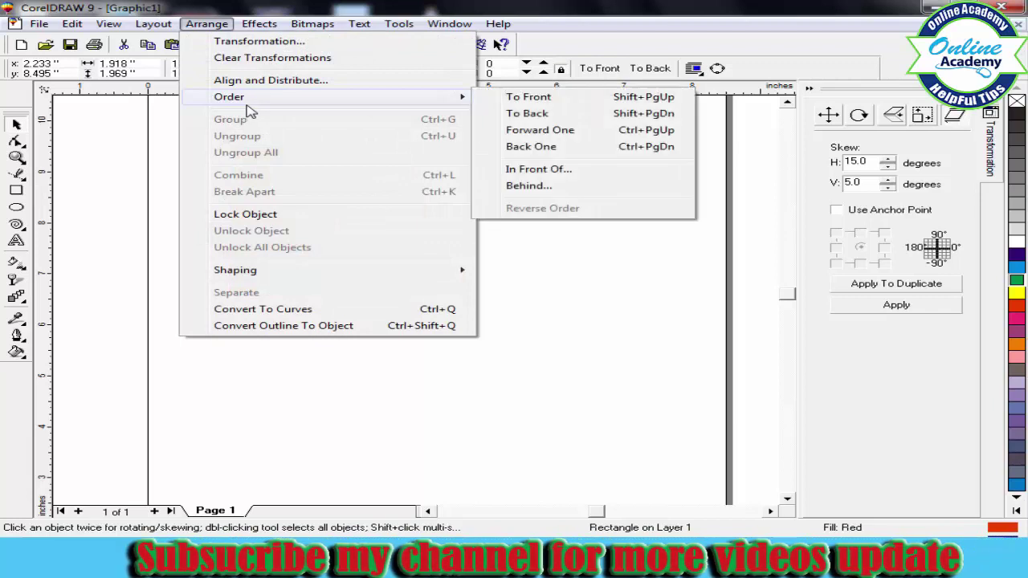
{"action": "left_click", "coordinate": [528, 114]}
{"action": "left_click", "coordinate": [592, 241]}
- Bring the smaller red rectangle to the front, above the text and the wider rectangle
{"action": "left_click", "coordinate": [291, 174]}
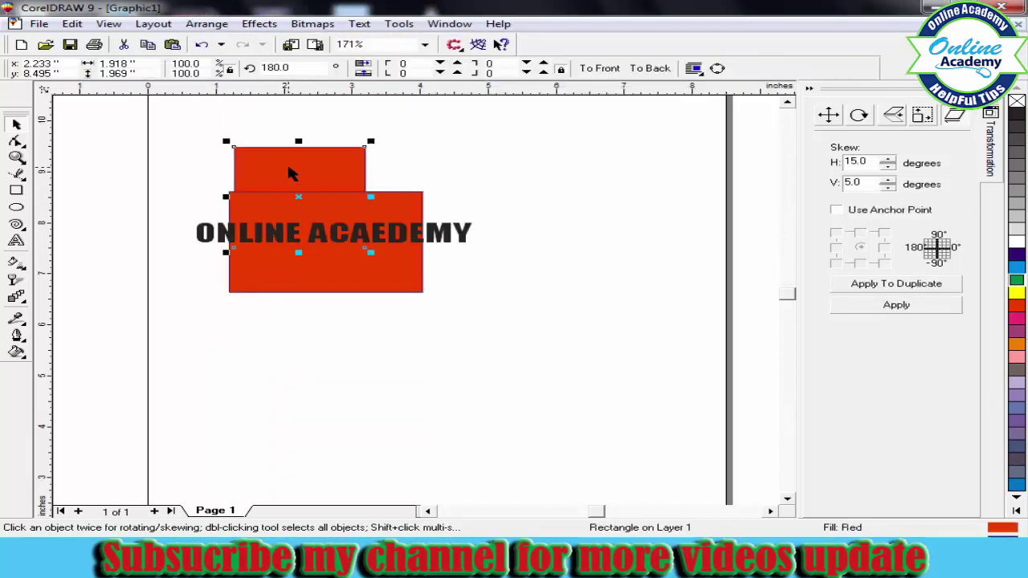
{"action": "left_click", "coordinate": [206, 24]}
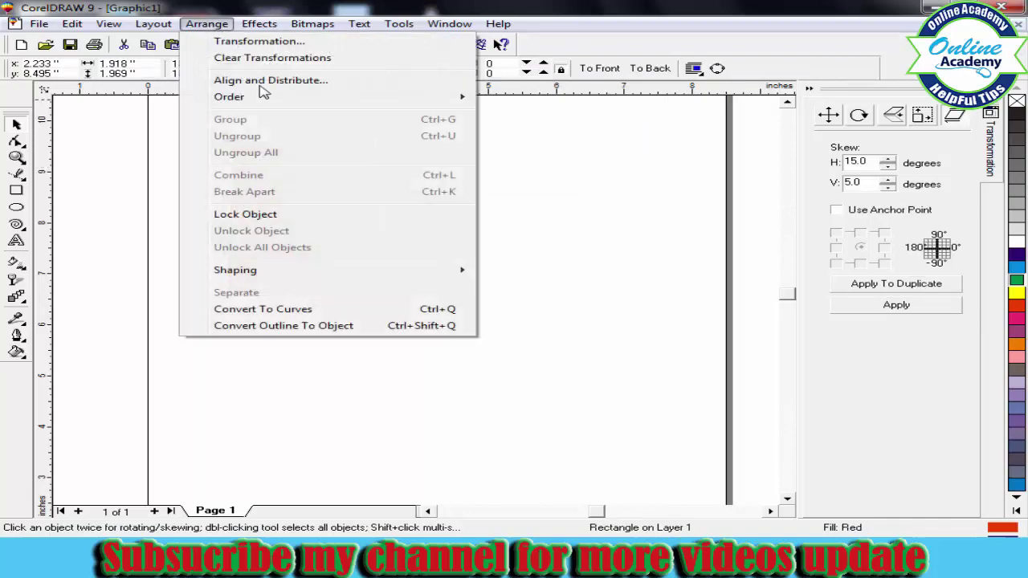
{"action": "mouse_move", "coordinate": [201, 109]}
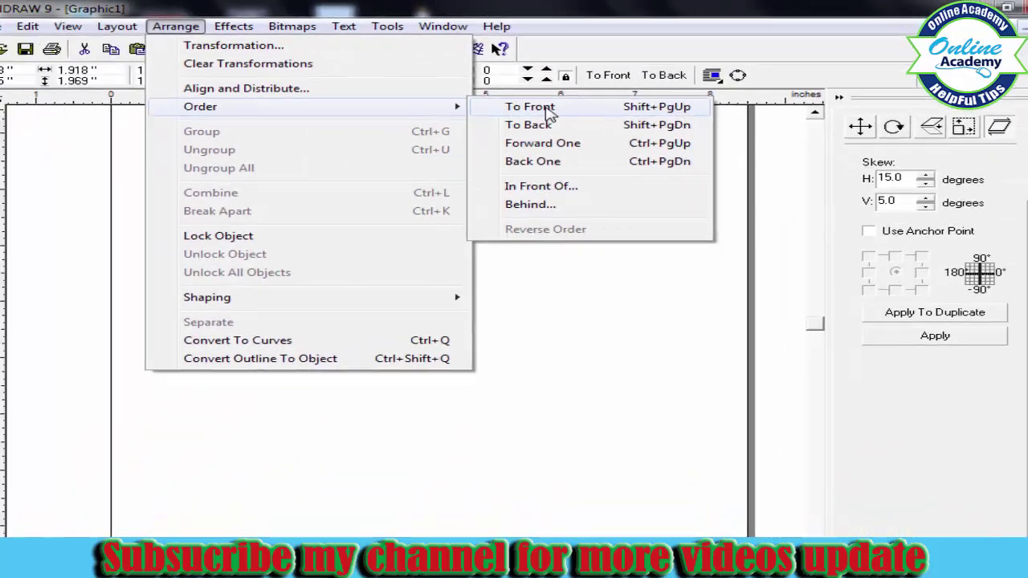
{"action": "left_click", "coordinate": [534, 109]}
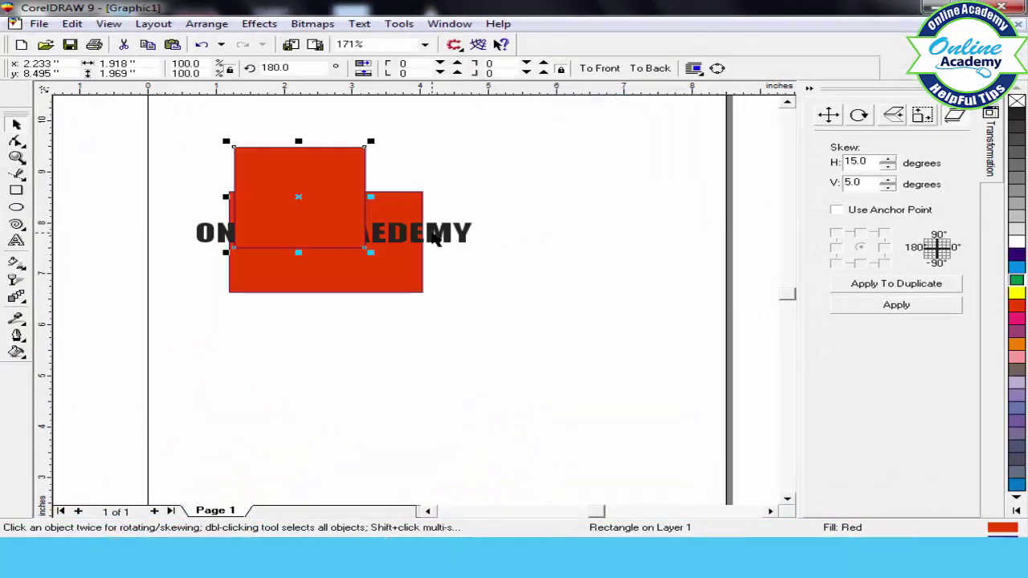
- Move the text to about x 3.57, y 7.94 inches and bring it to the front of both rectangles
{"action": "left_click_drag", "start_coordinate": [437, 239], "coordinate": [490, 227]}
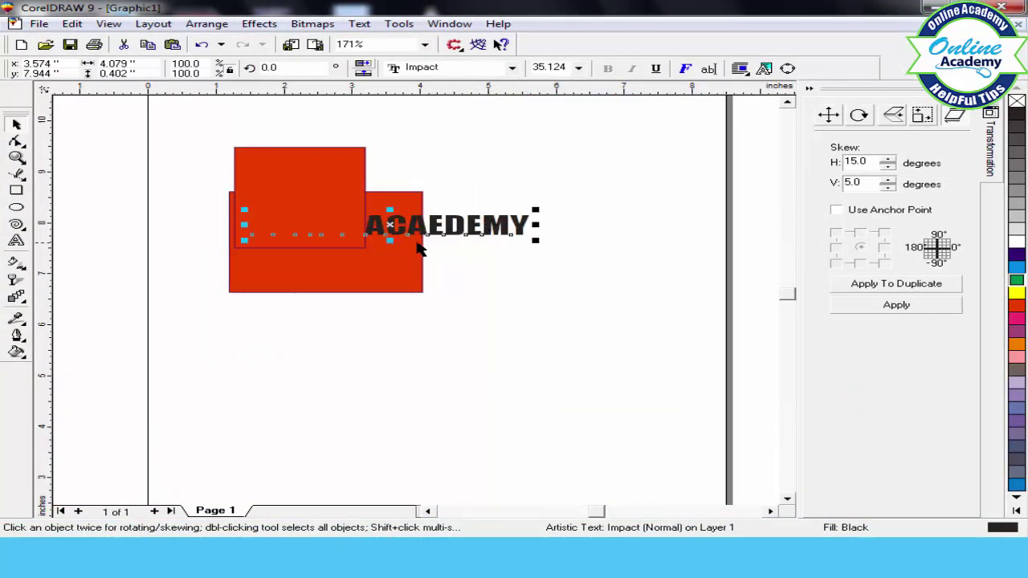
{"action": "left_click", "coordinate": [207, 23]}
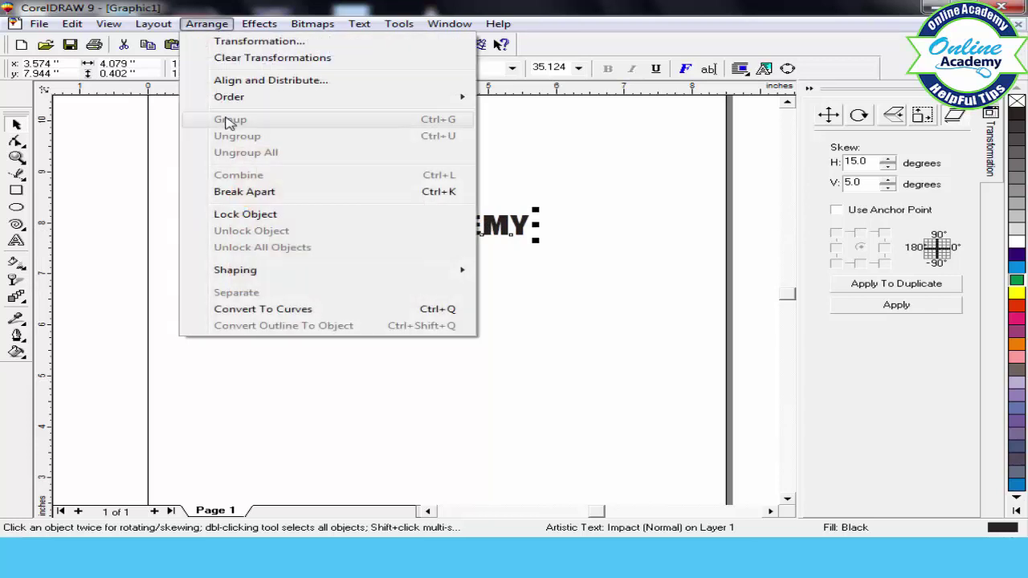
{"action": "mouse_move", "coordinate": [278, 99]}
{"action": "left_click", "coordinate": [514, 97]}
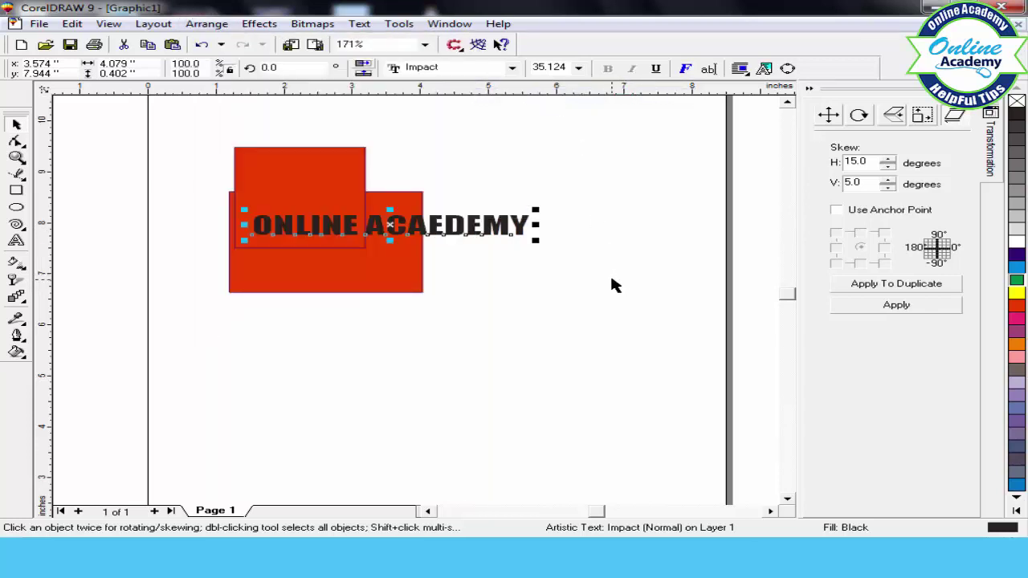
- Examine the stacking order commands available with nothing selected and with the text selected
{"action": "left_click", "coordinate": [535, 287]}
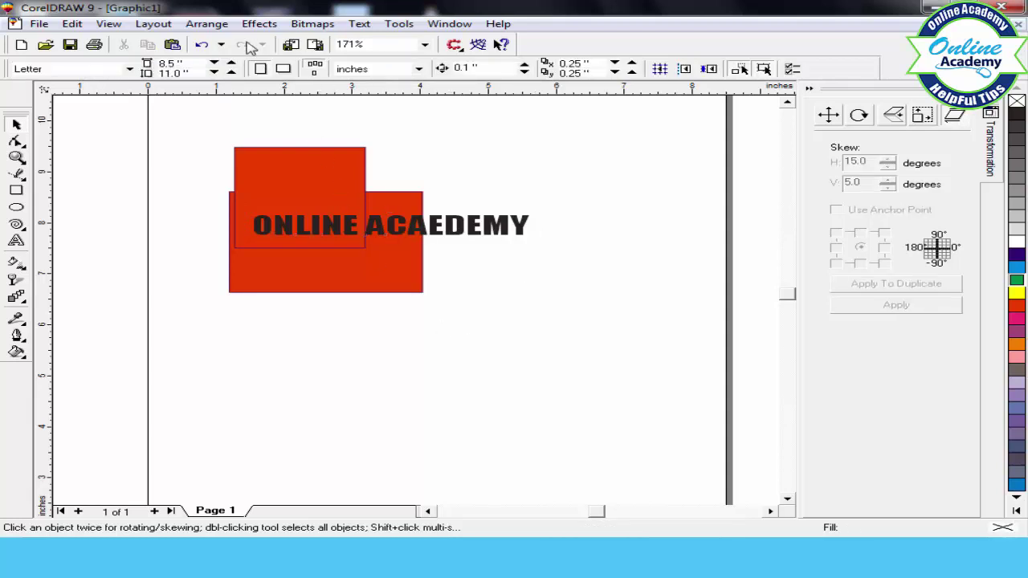
{"action": "left_click", "coordinate": [212, 26]}
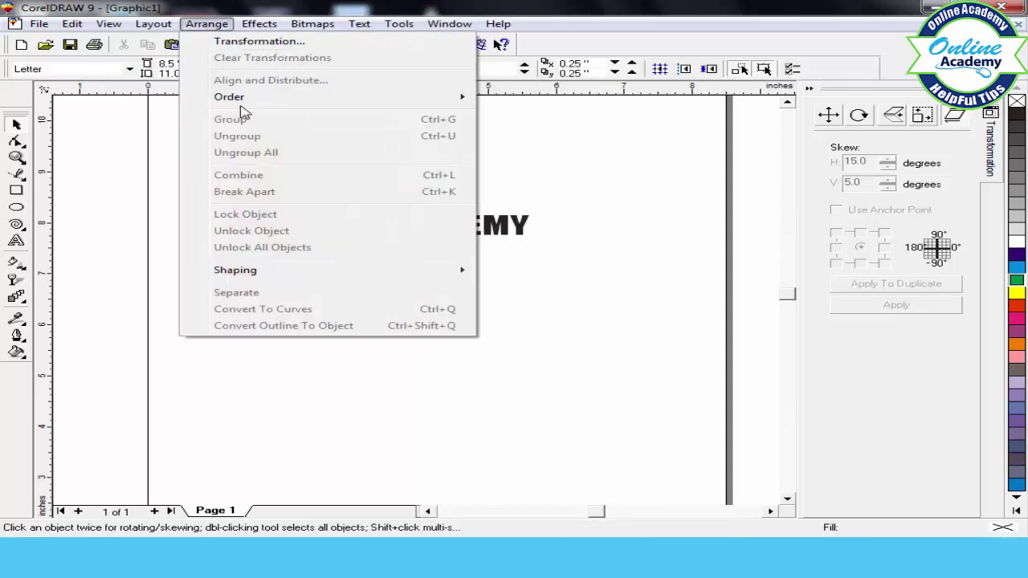
{"action": "mouse_move", "coordinate": [252, 100]}
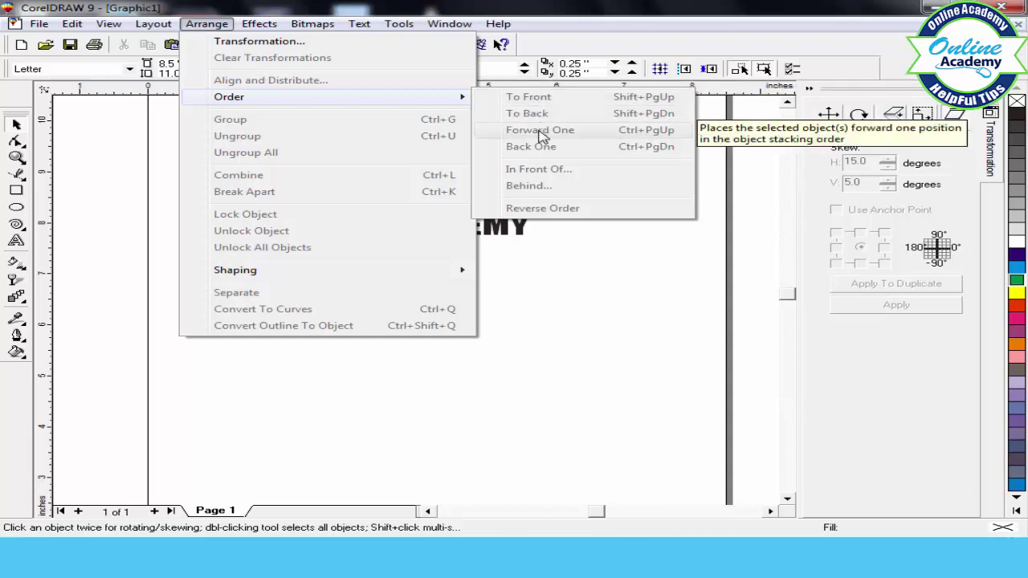
{"action": "left_click", "coordinate": [453, 244]}
{"action": "left_click", "coordinate": [426, 231]}
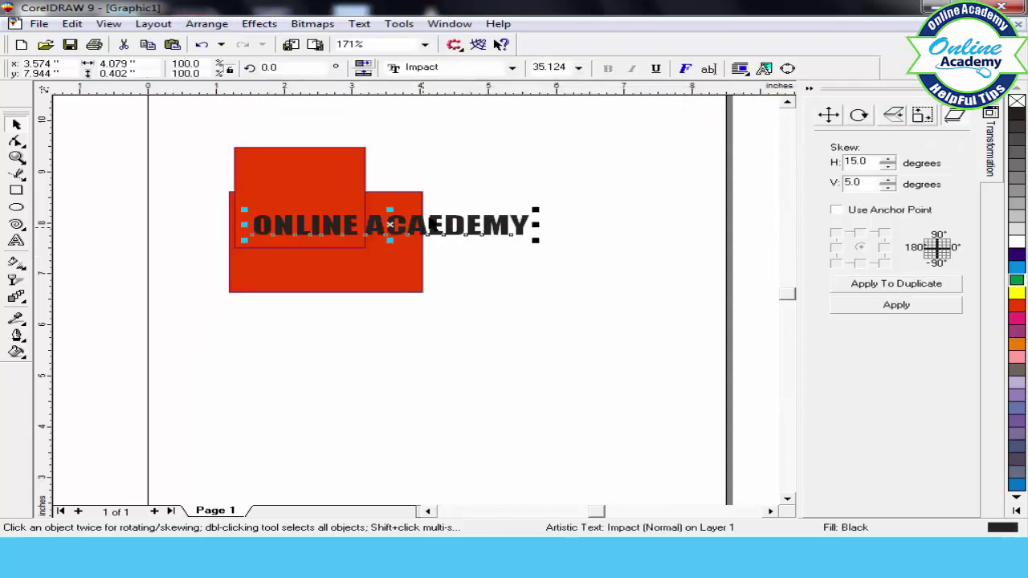
{"action": "left_click", "coordinate": [208, 24]}
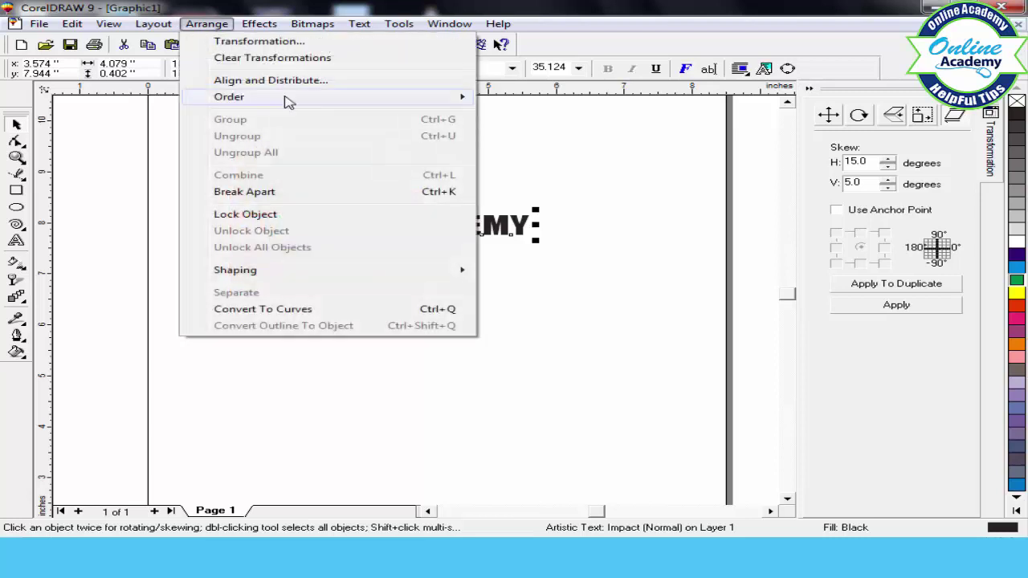
{"action": "mouse_move", "coordinate": [287, 100]}
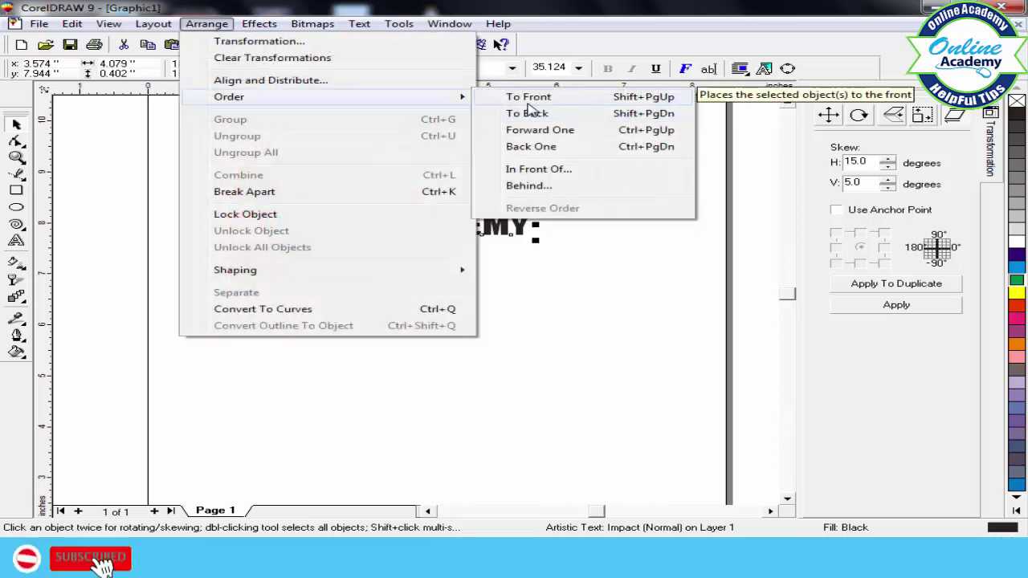
{"action": "left_click", "coordinate": [536, 273]}
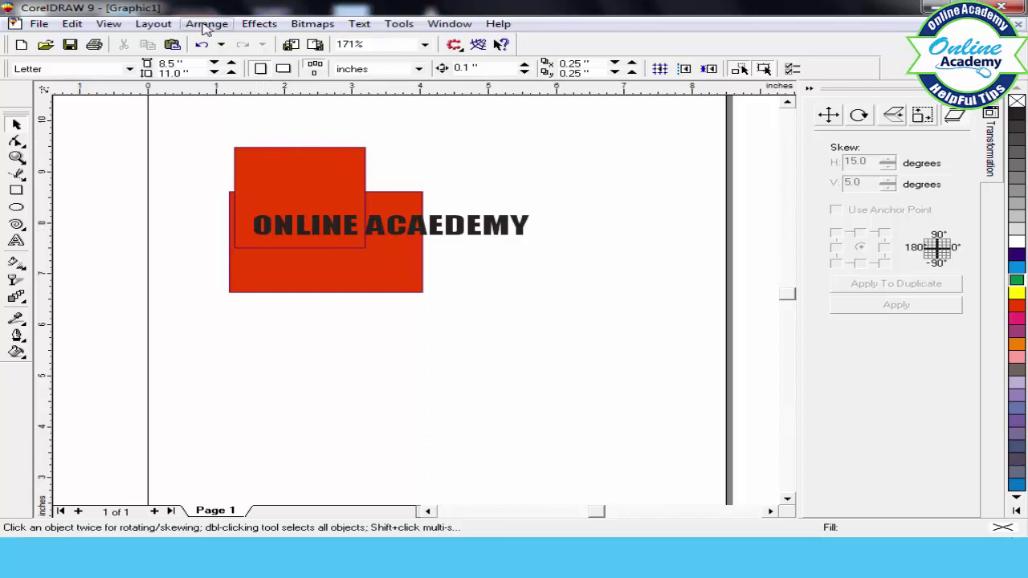
- Send the text to the back behind both red rectangles, toggling it once to the front and back again
{"action": "left_click", "coordinate": [333, 230]}
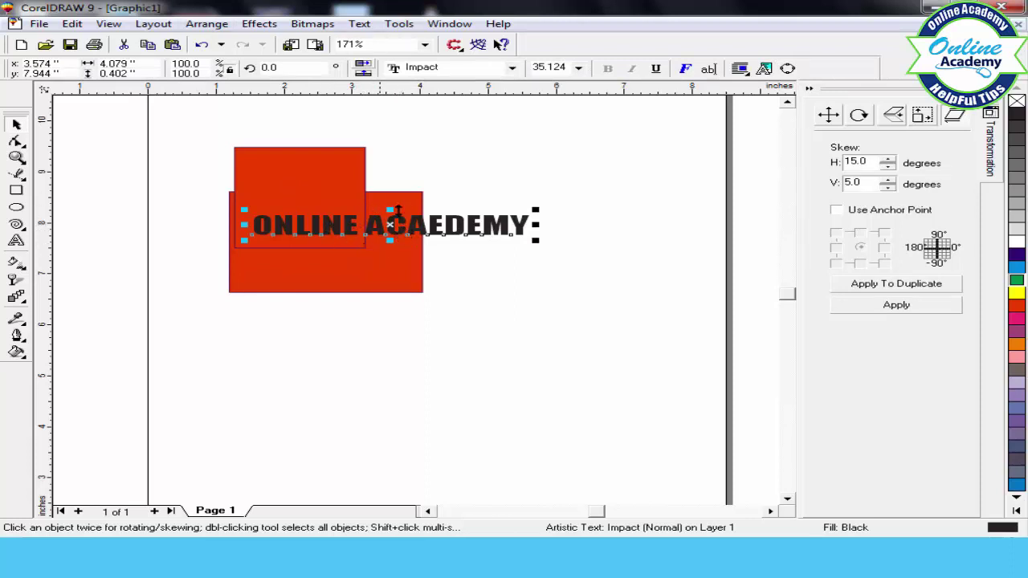
{"action": "left_click", "coordinate": [207, 23]}
{"action": "mouse_move", "coordinate": [255, 98]}
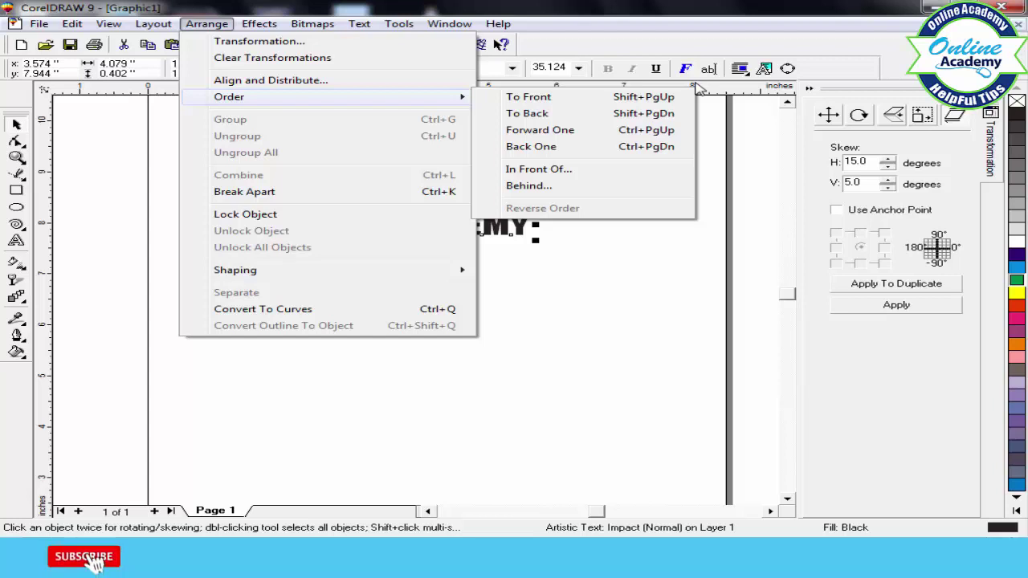
{"action": "left_click", "coordinate": [615, 116]}
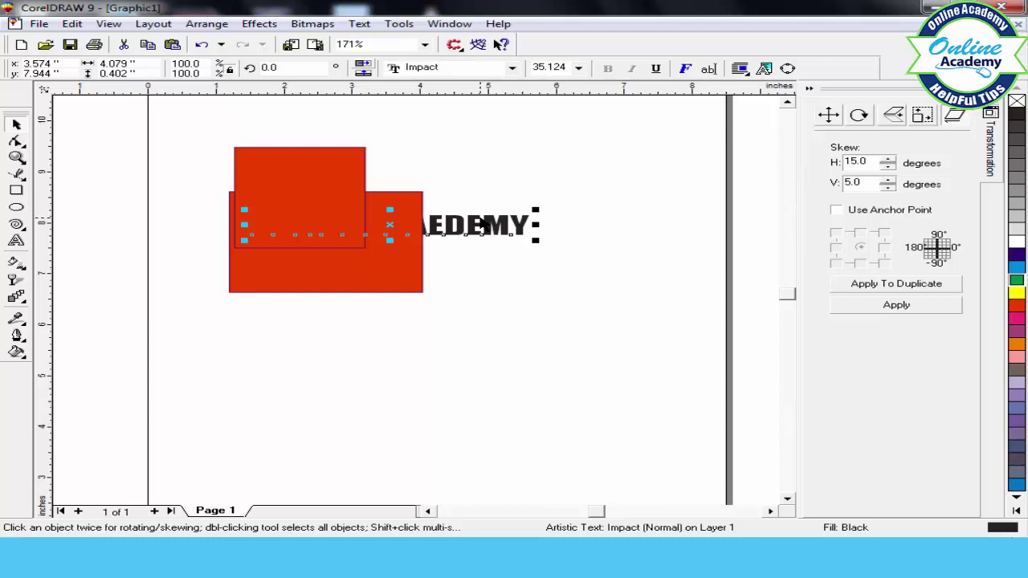
{"action": "key", "text": "shift+Page_Up"}
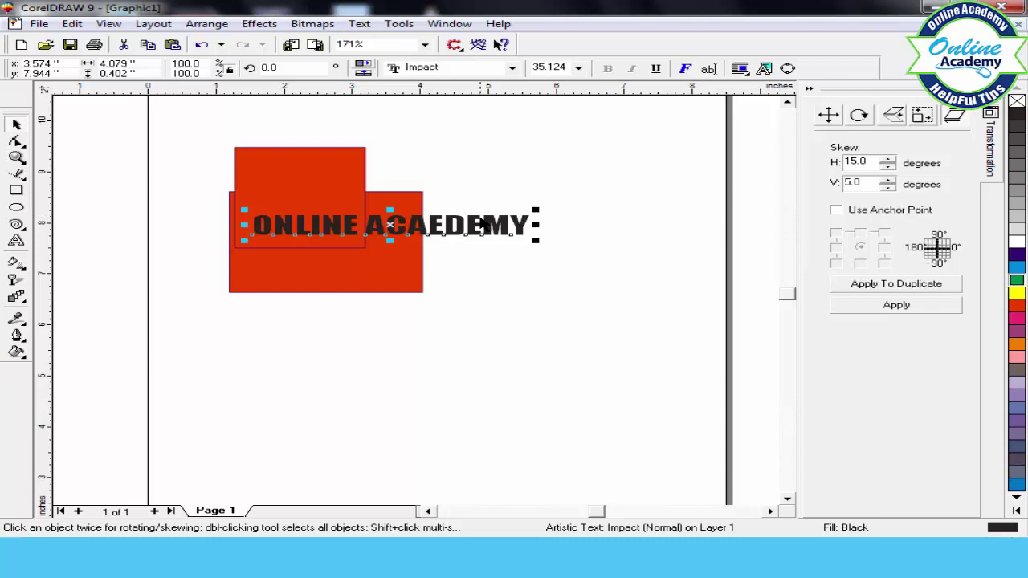
{"action": "key", "text": "shift+Page_Down"}
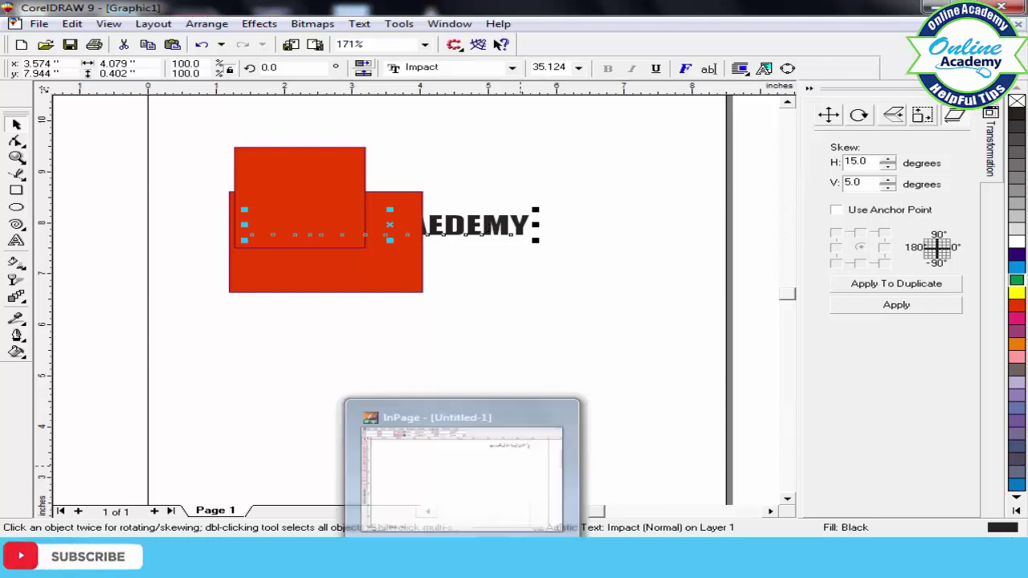
- Bring the text to the front of both red rectangles
{"action": "left_click", "coordinate": [202, 24]}
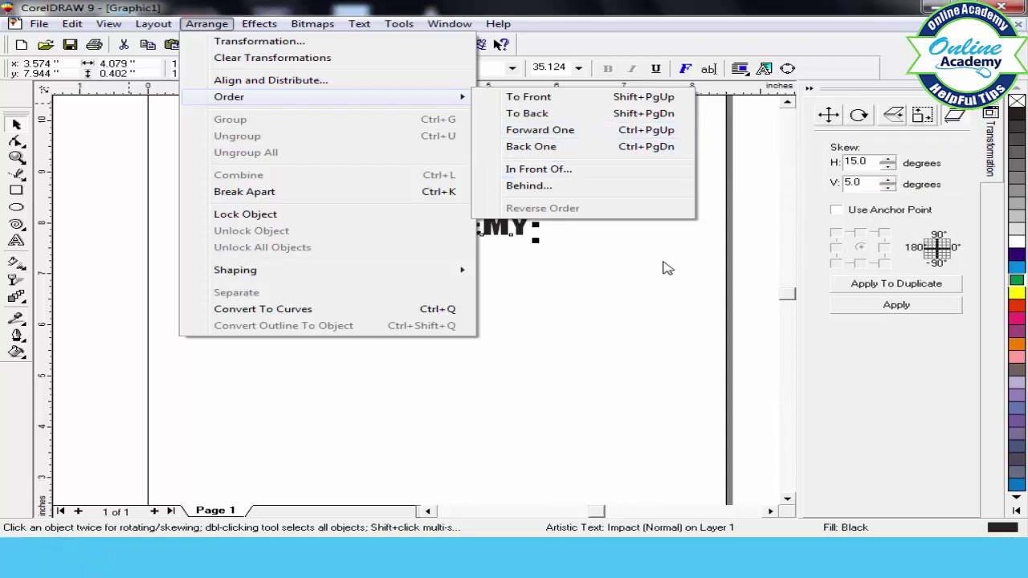
{"action": "left_click", "coordinate": [595, 261]}
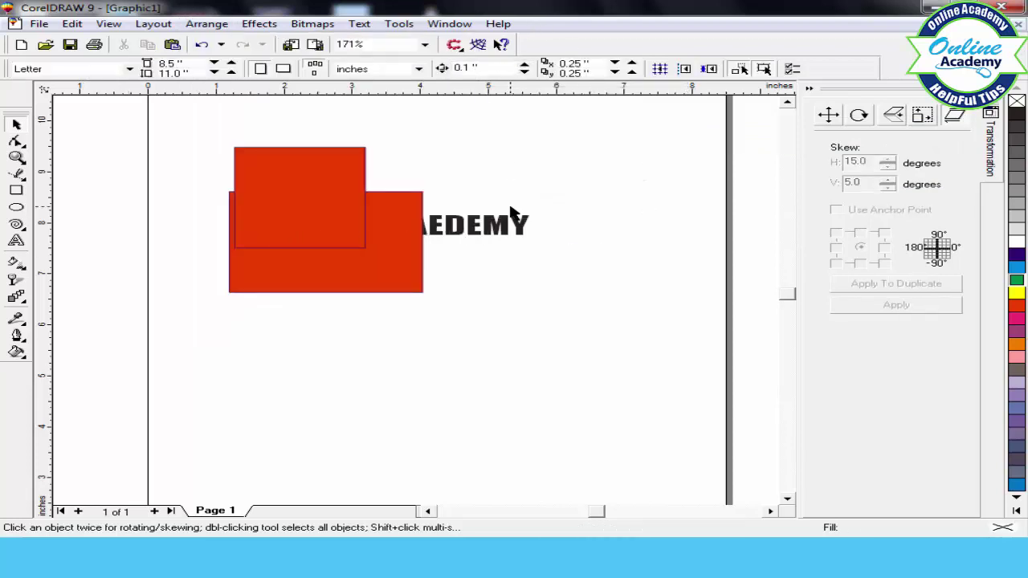
{"action": "left_click", "coordinate": [464, 230]}
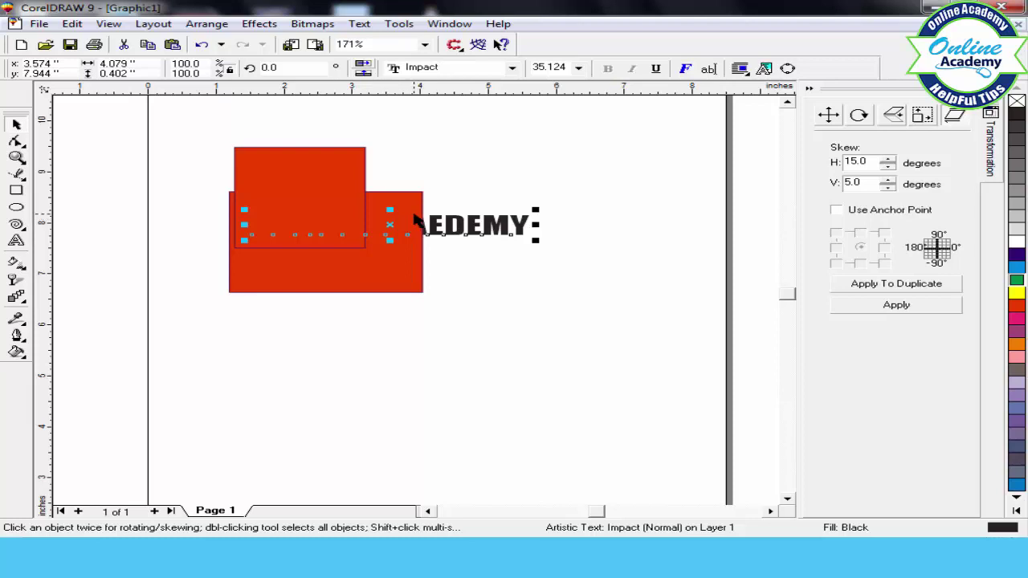
{"action": "key", "text": "shift+Page_Up"}
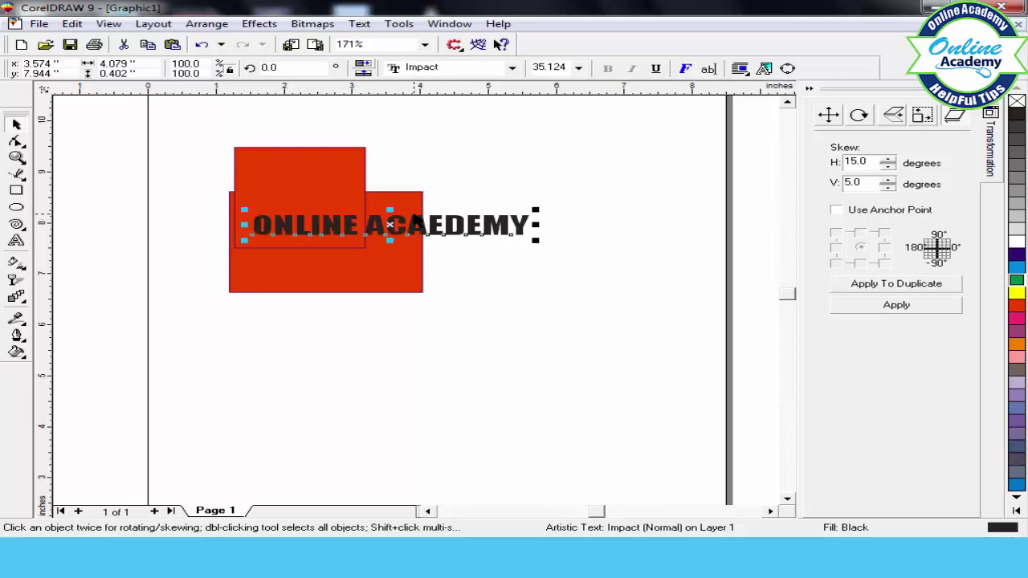
- Move the text back one level and forward again, and lower it one level at a time behind both rectangles
{"action": "key", "text": "ctrl+Page_Down"}
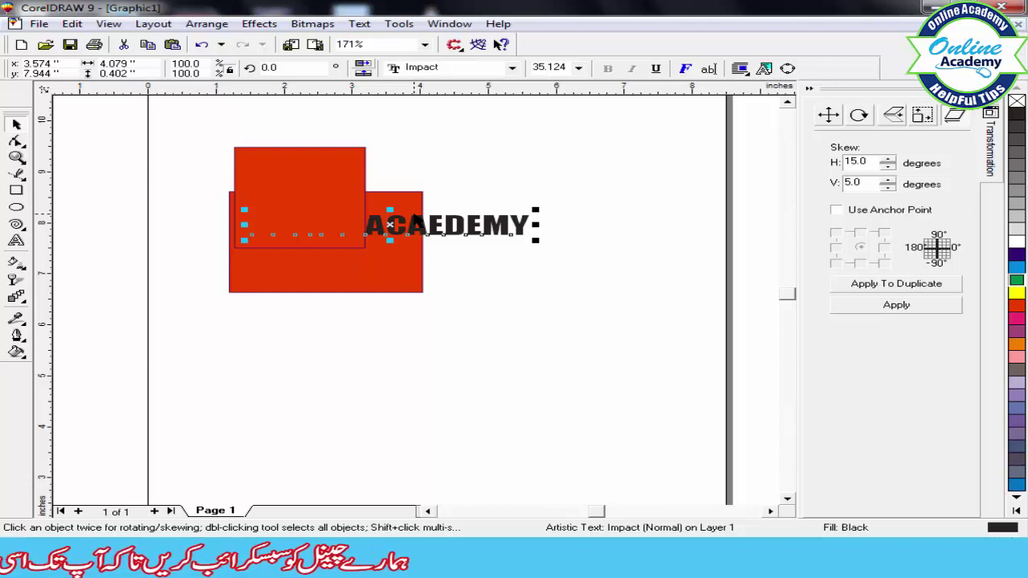
{"action": "key", "text": "ctrl+Page_Up"}
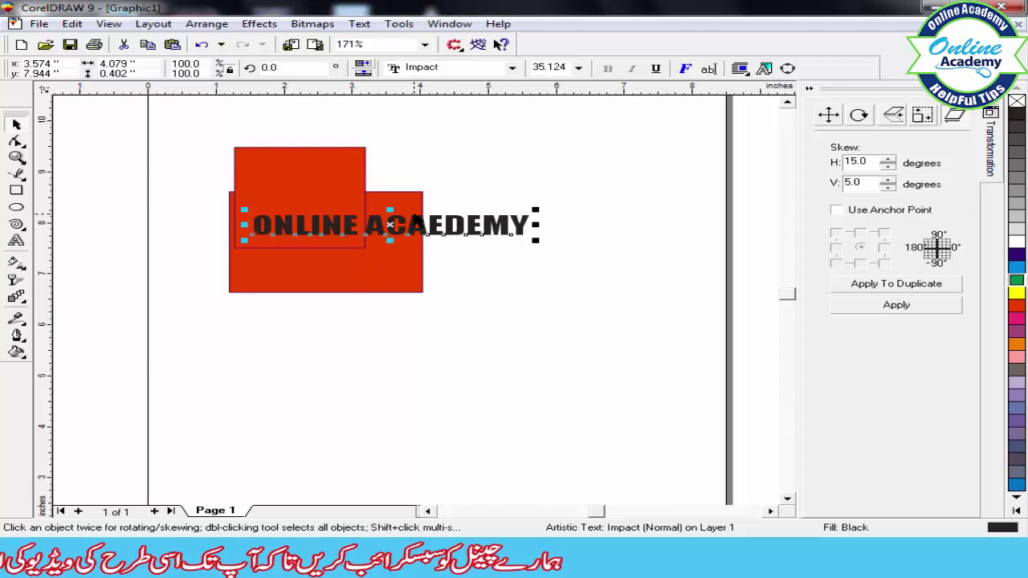
{"action": "key", "text": "ctrl+Page_Down"}
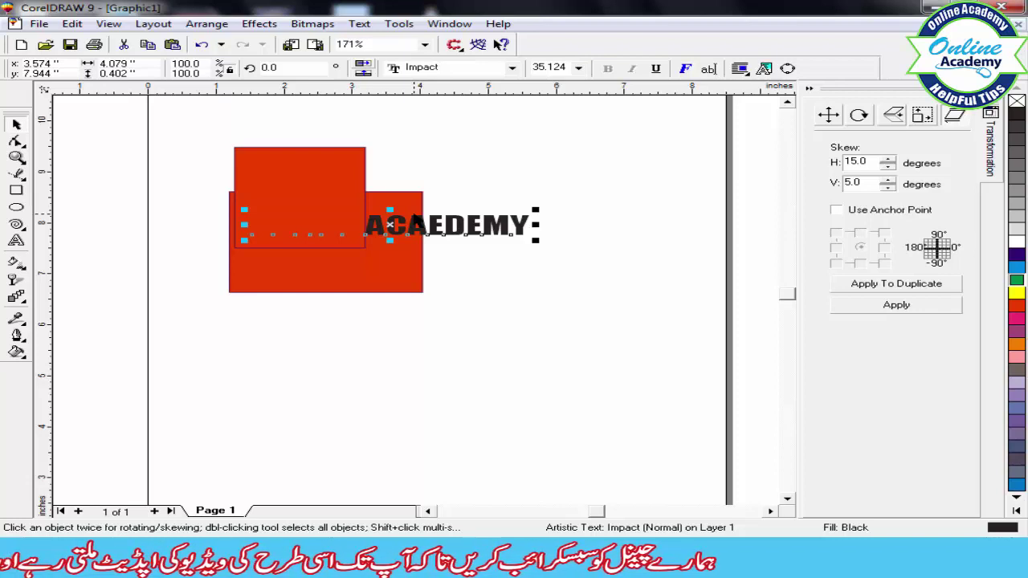
{"action": "key", "text": "ctrl+Page_Down"}
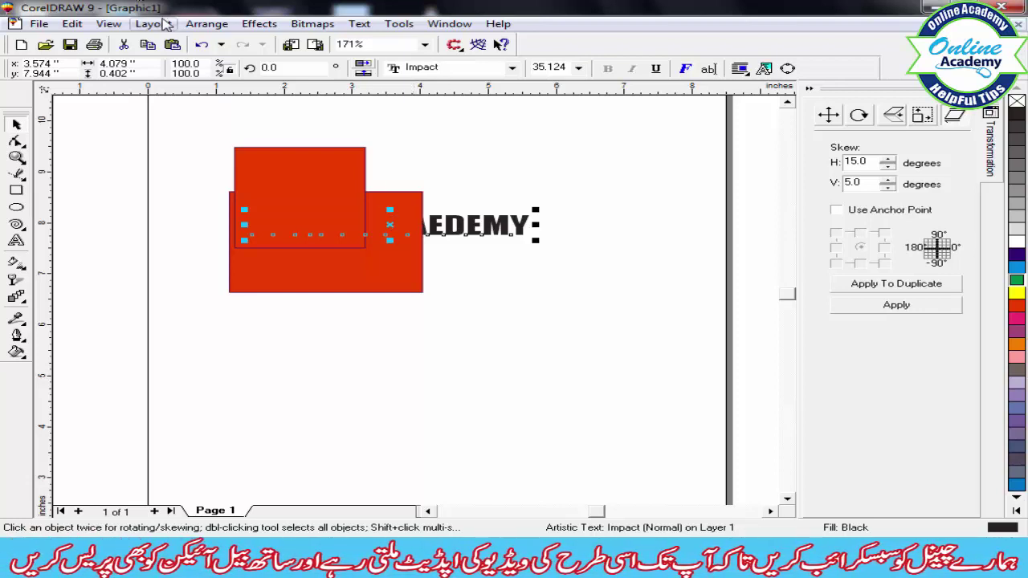
- Raise the text with Forward One twice, placing it above the wider rectangle and above the smaller one
{"action": "left_click", "coordinate": [207, 23]}
{"action": "mouse_move", "coordinate": [234, 101]}
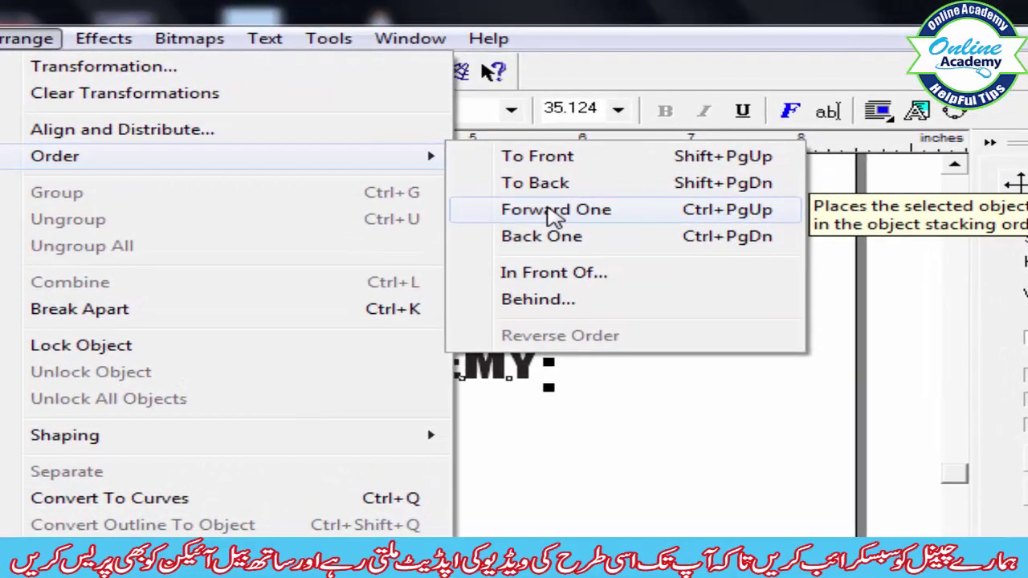
{"action": "left_click", "coordinate": [553, 211]}
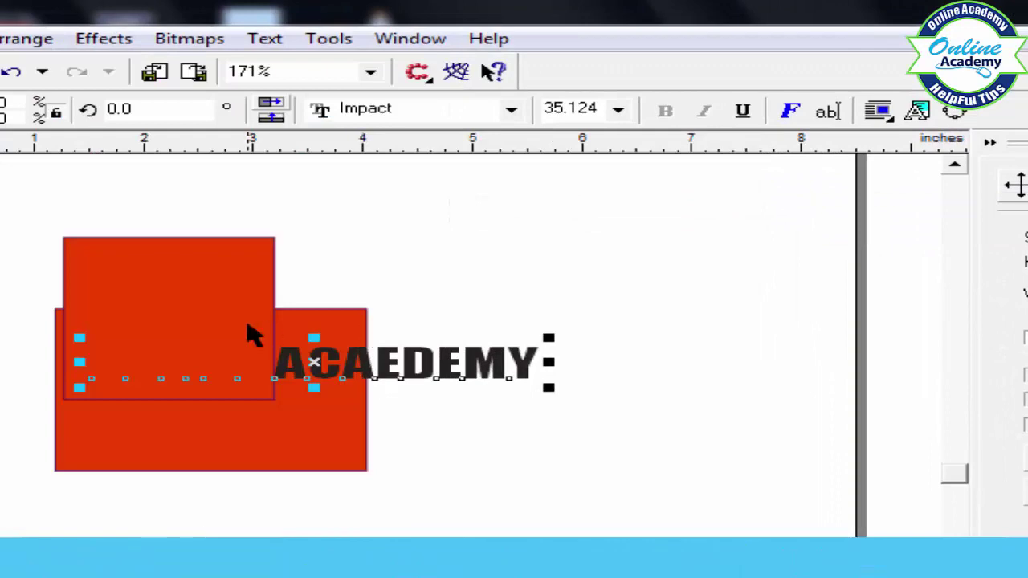
{"action": "left_click", "coordinate": [32, 40]}
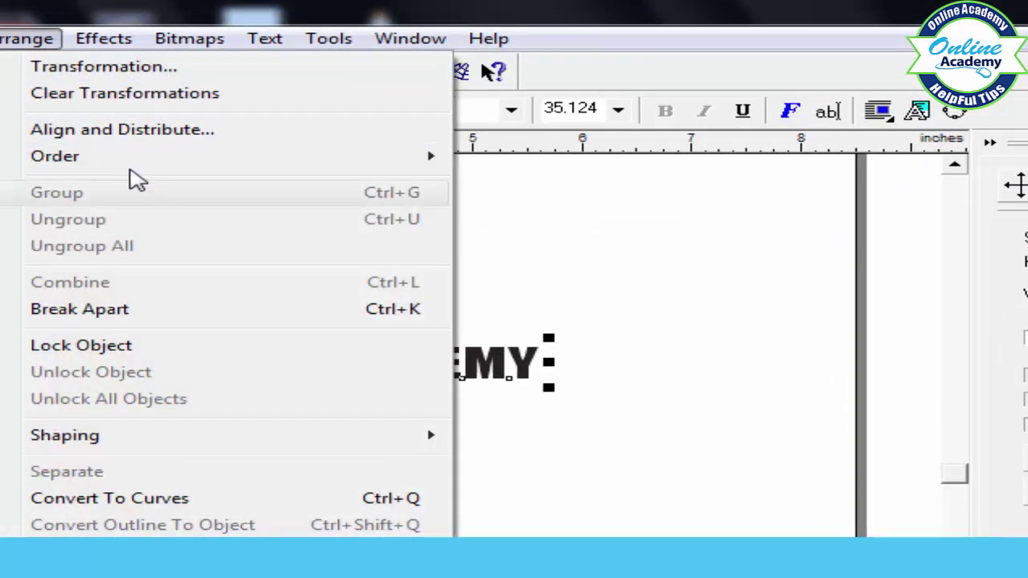
{"action": "mouse_move", "coordinate": [137, 156]}
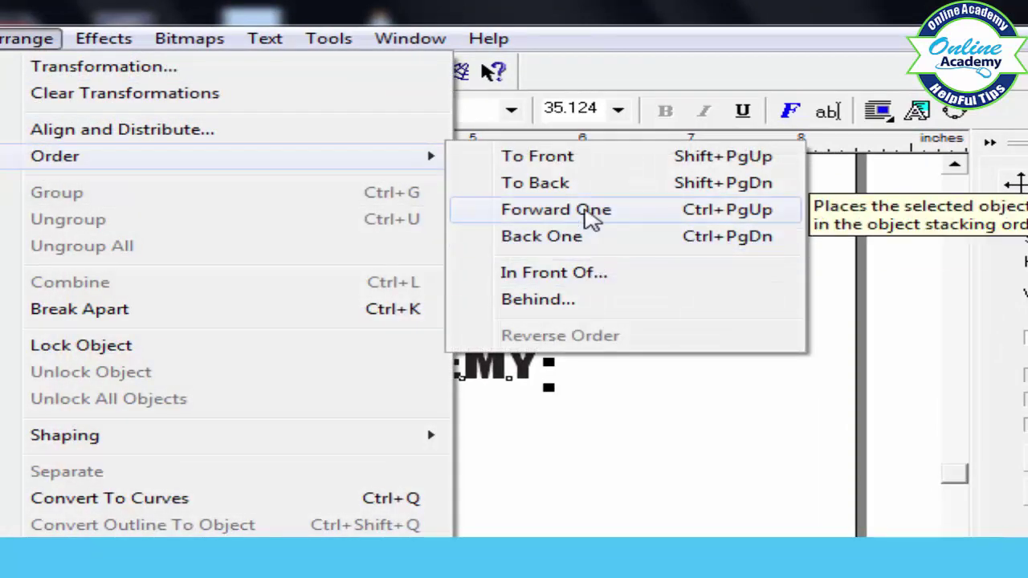
{"action": "left_click", "coordinate": [593, 211]}
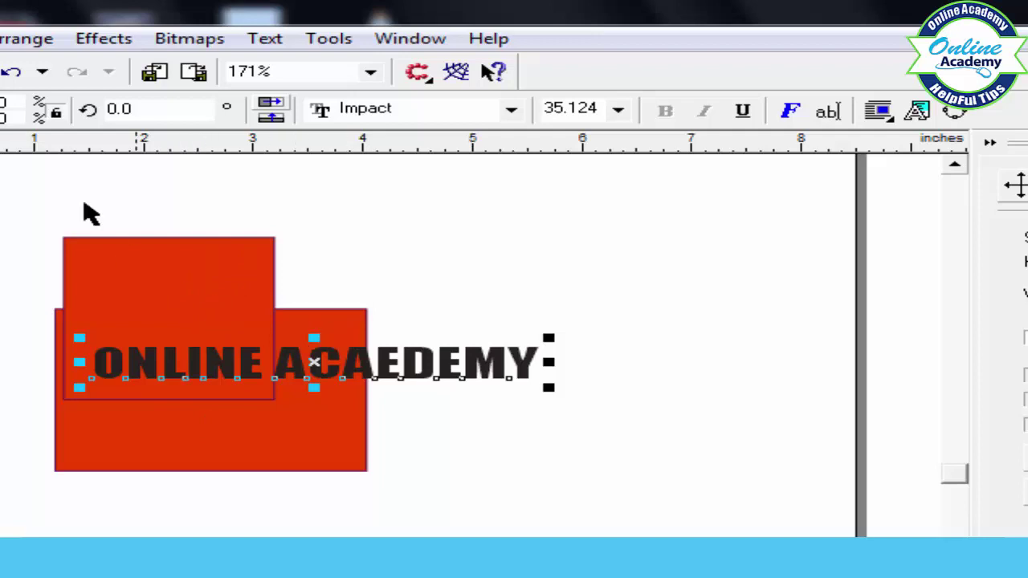
- Lower the text with Back One, placing it between the smaller and the wider red rectangle
{"action": "left_click", "coordinate": [32, 39]}
{"action": "mouse_move", "coordinate": [51, 156]}
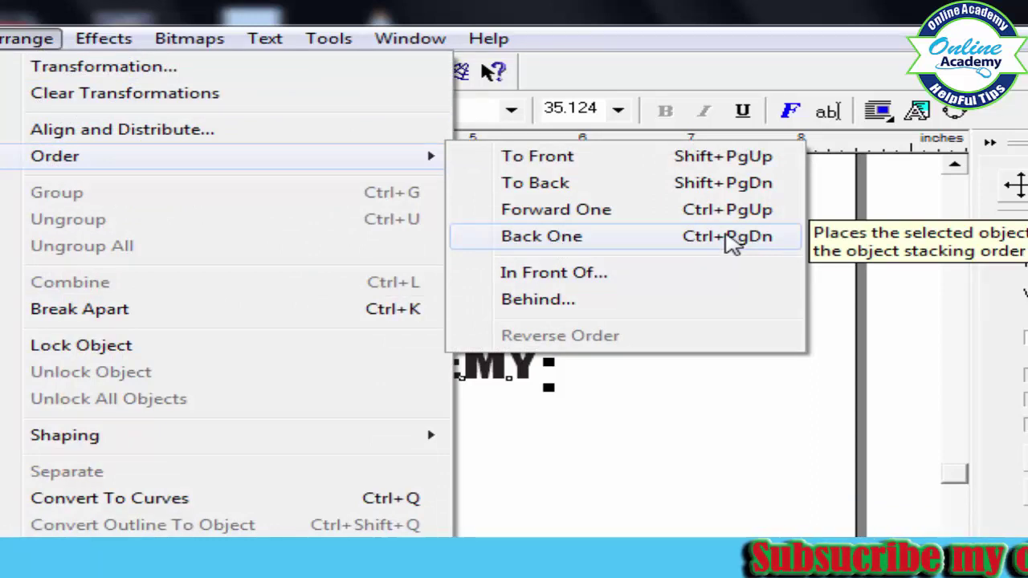
{"action": "left_click", "coordinate": [731, 237]}
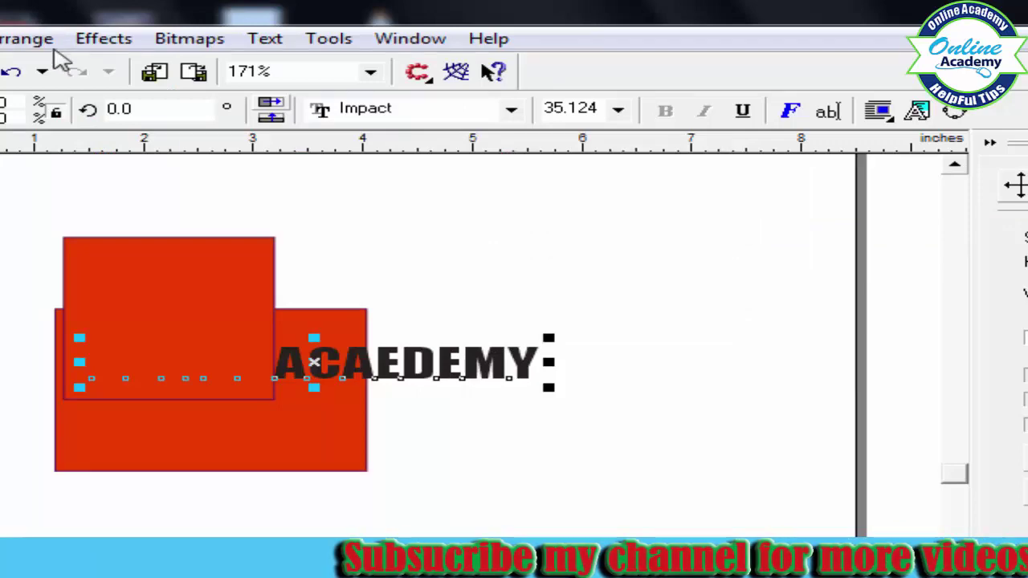
- Place the text in front of the smaller red rectangle with the In Front Of command
{"action": "left_click", "coordinate": [24, 38]}
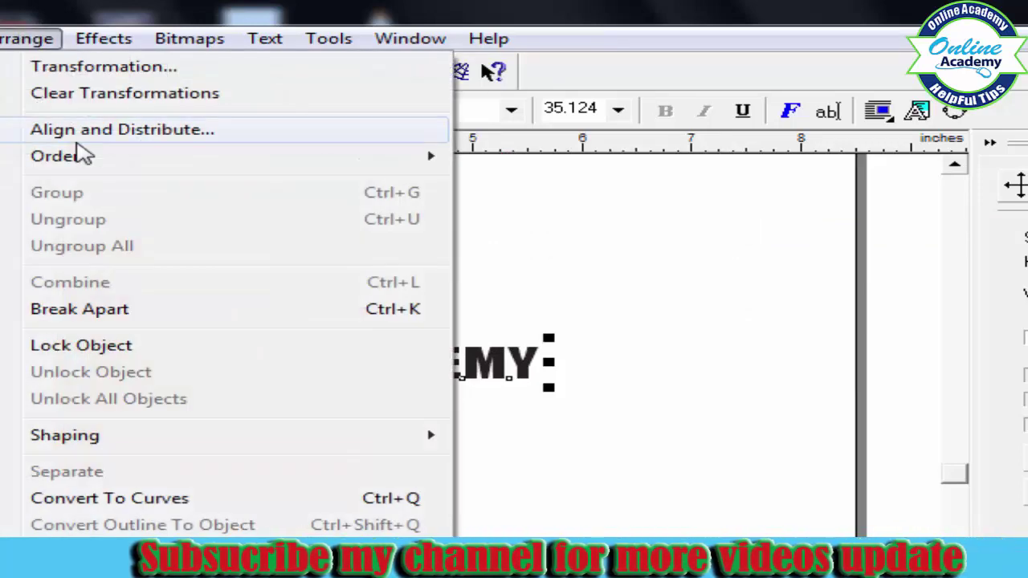
{"action": "mouse_move", "coordinate": [92, 156]}
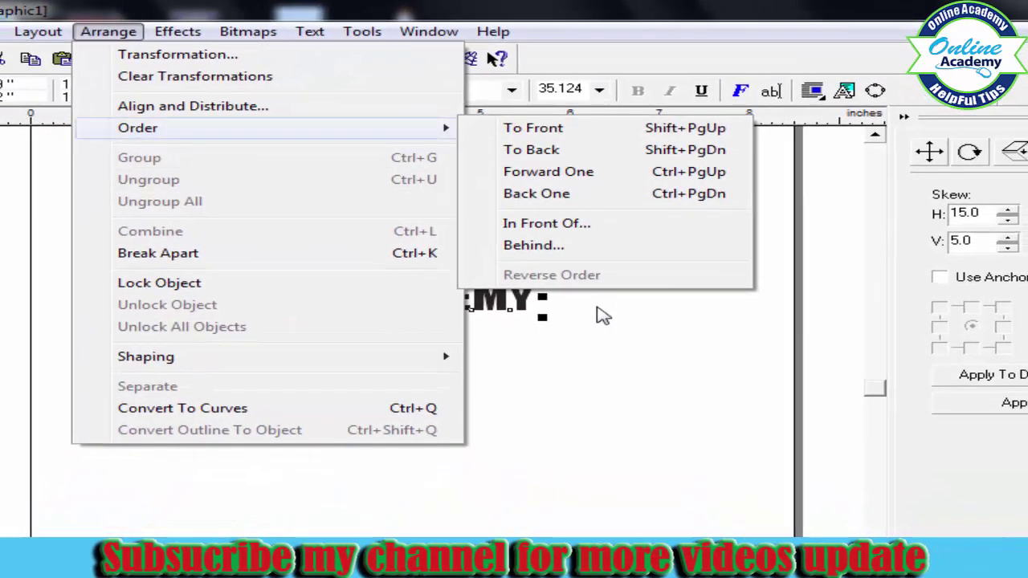
{"action": "left_click", "coordinate": [546, 223]}
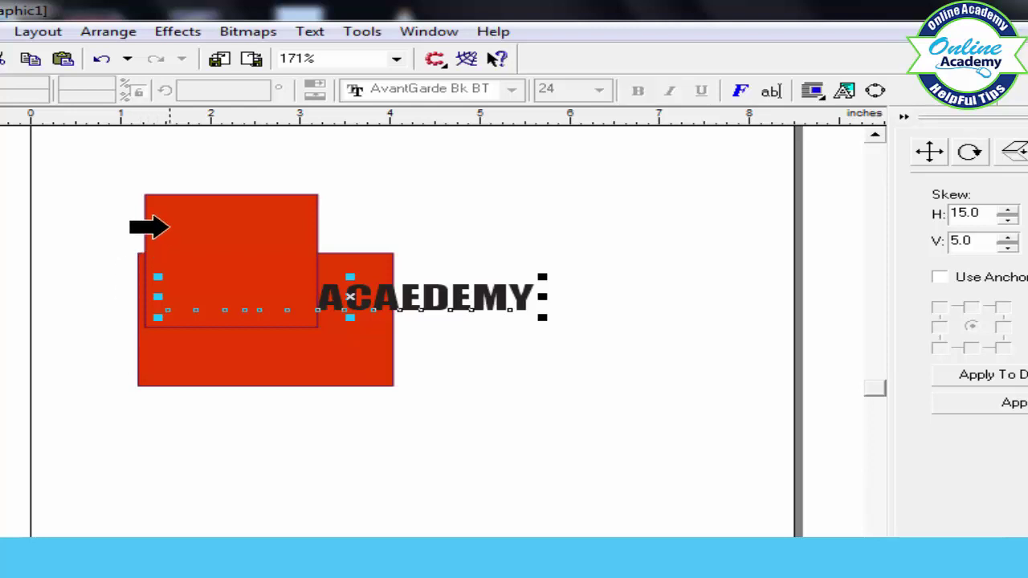
{"action": "left_click", "coordinate": [158, 218]}
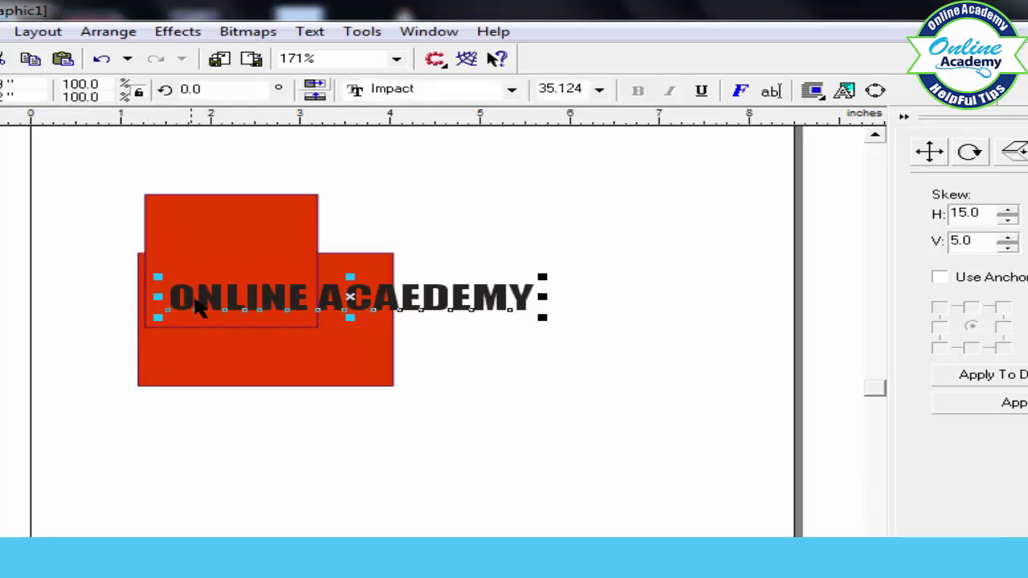
- Place the text directly in front of the wider red rectangle with the In Front Of command
{"action": "left_click", "coordinate": [91, 31]}
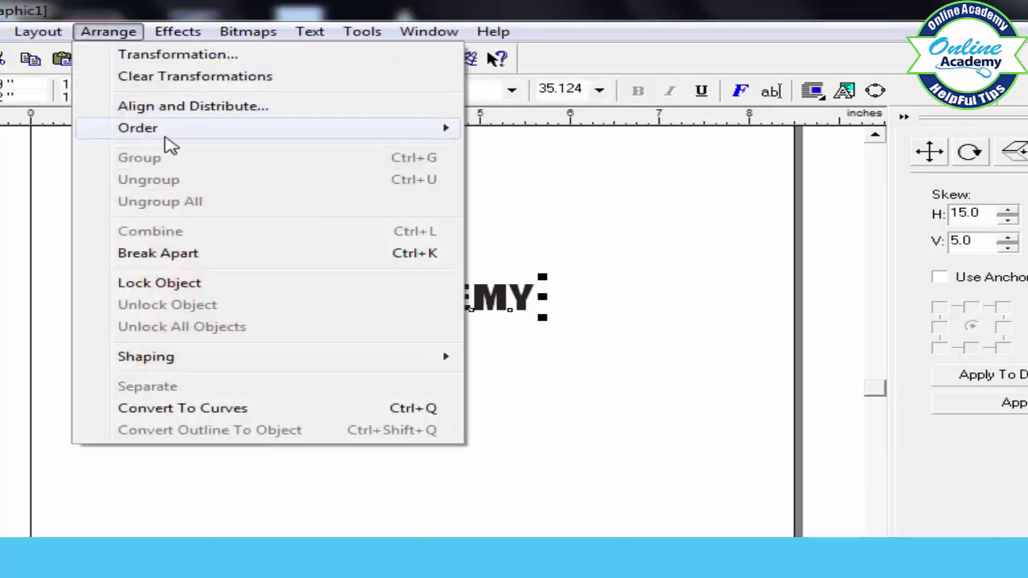
{"action": "mouse_move", "coordinate": [168, 135]}
{"action": "left_click", "coordinate": [528, 224]}
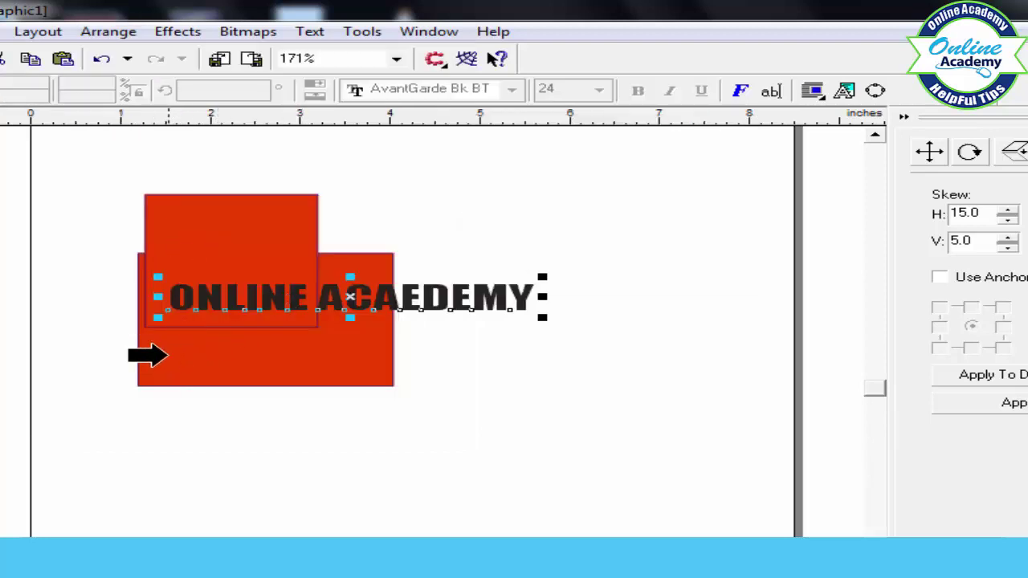
{"action": "left_click", "coordinate": [160, 355]}
- Move the smaller red rectangle up and left to about x 1.8 inches, partly overlapping the text and the wider rectangle
{"action": "left_click_drag", "start_coordinate": [200, 223], "coordinate": [127, 198]}
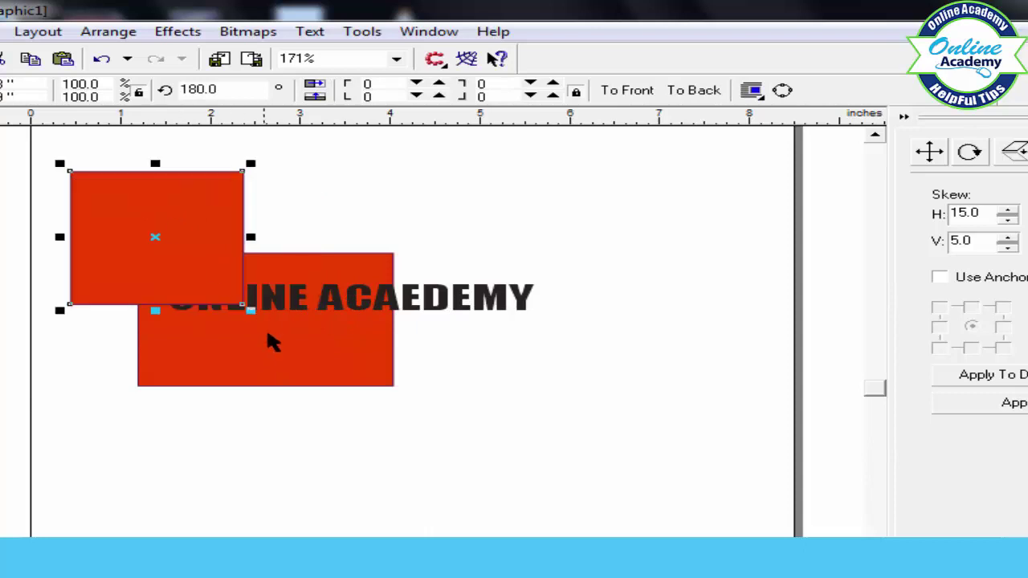
{"action": "left_click_drag", "start_coordinate": [184, 241], "coordinate": [217, 202]}
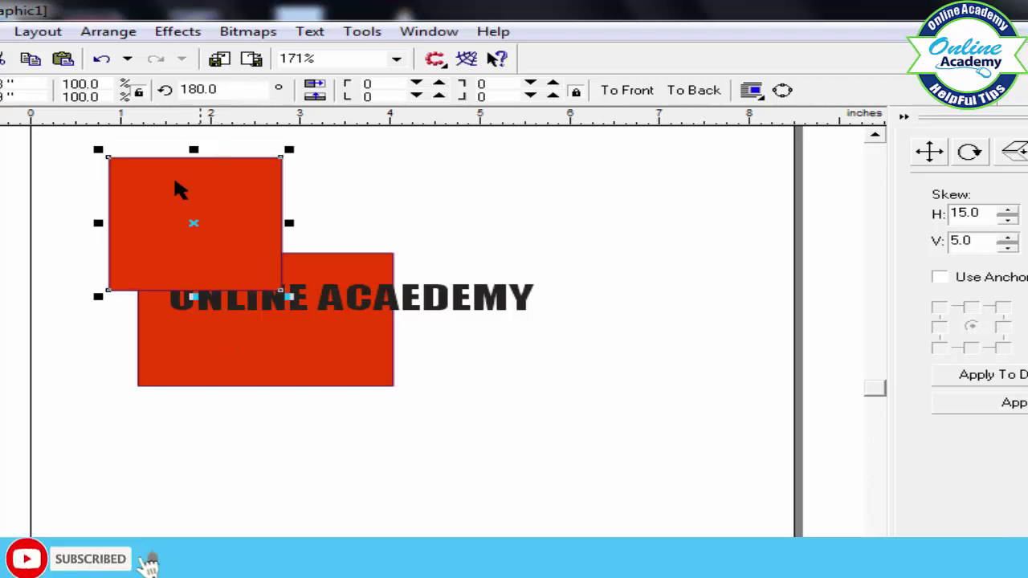
- Place the ONLINE ACAEDEMY text behind the wider red rectangle with the Behind order command
{"action": "left_click", "coordinate": [321, 313]}
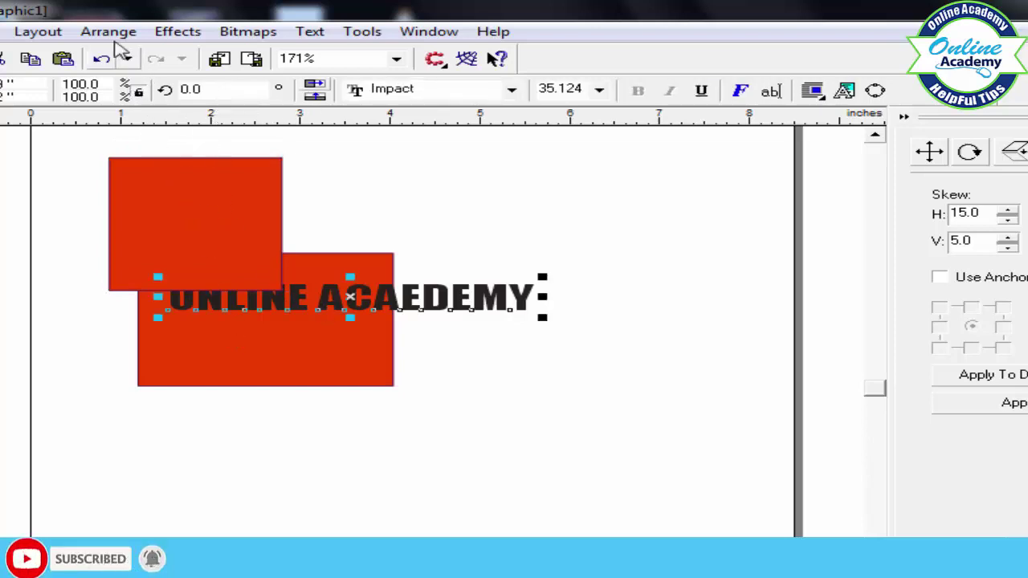
{"action": "left_click", "coordinate": [105, 31]}
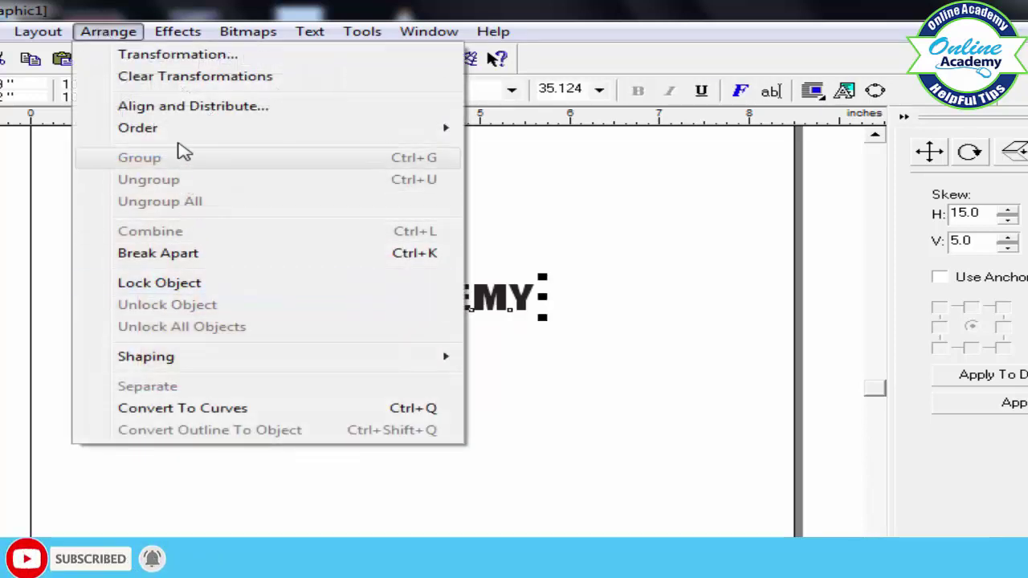
{"action": "mouse_move", "coordinate": [178, 131]}
{"action": "left_click", "coordinate": [578, 246]}
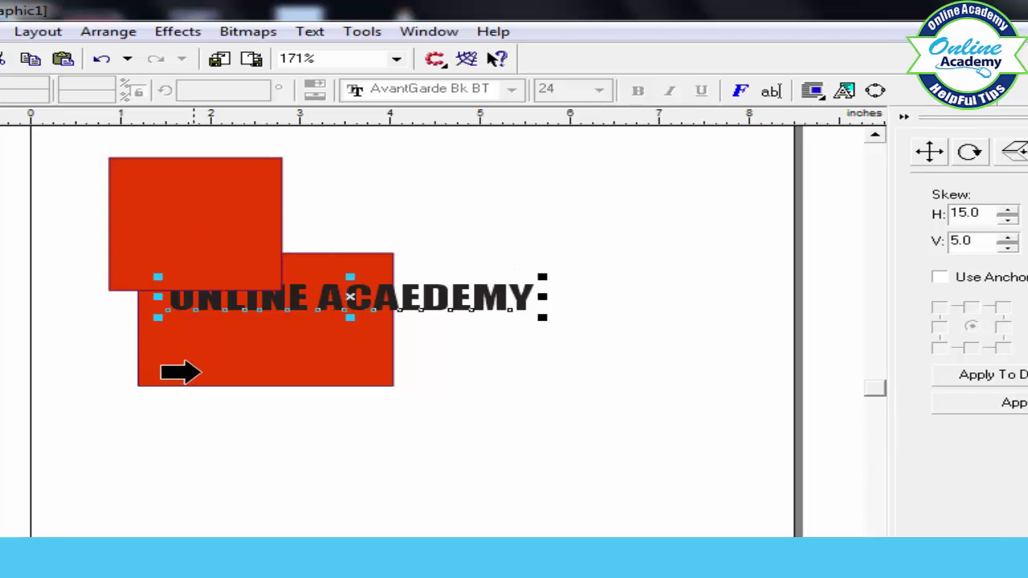
{"action": "left_click", "coordinate": [151, 361]}
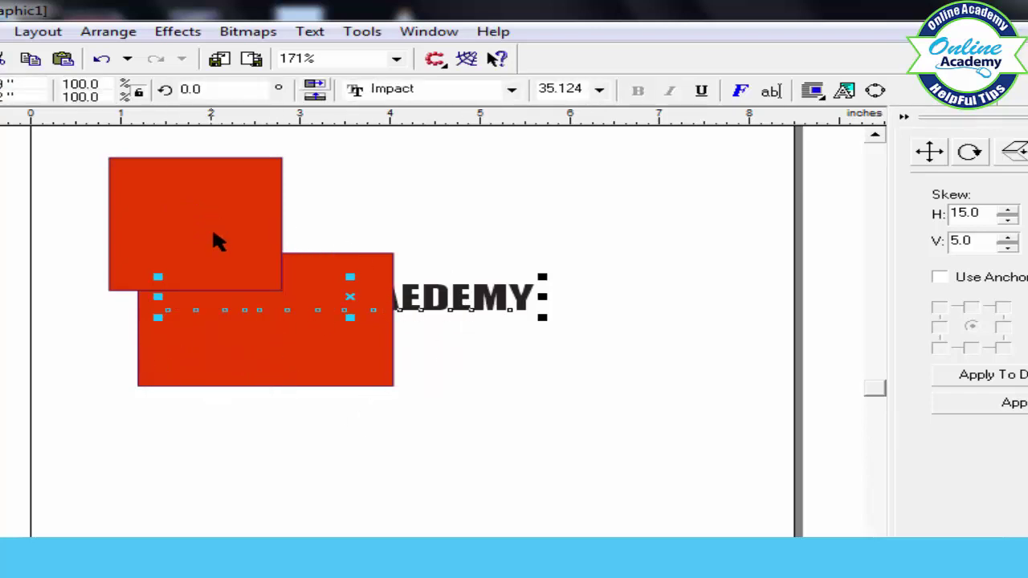
- Move the smaller red rectangle down over the text and place the text behind that rectangle with the Behind command
{"action": "left_click_drag", "start_coordinate": [214, 235], "coordinate": [215, 255]}
{"action": "left_click", "coordinate": [487, 304]}
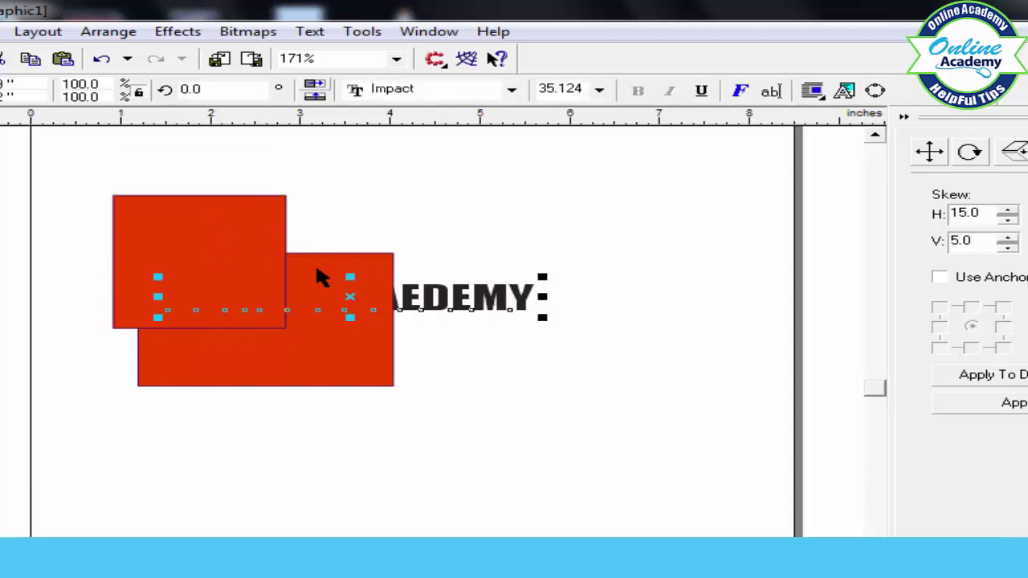
{"action": "left_click", "coordinate": [108, 32]}
{"action": "mouse_move", "coordinate": [193, 129]}
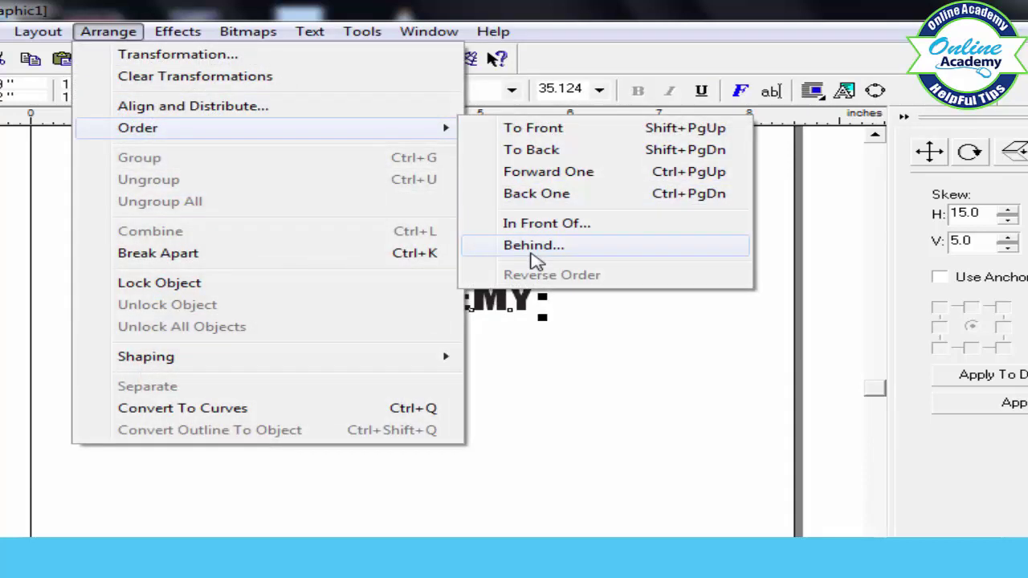
{"action": "left_click", "coordinate": [532, 249]}
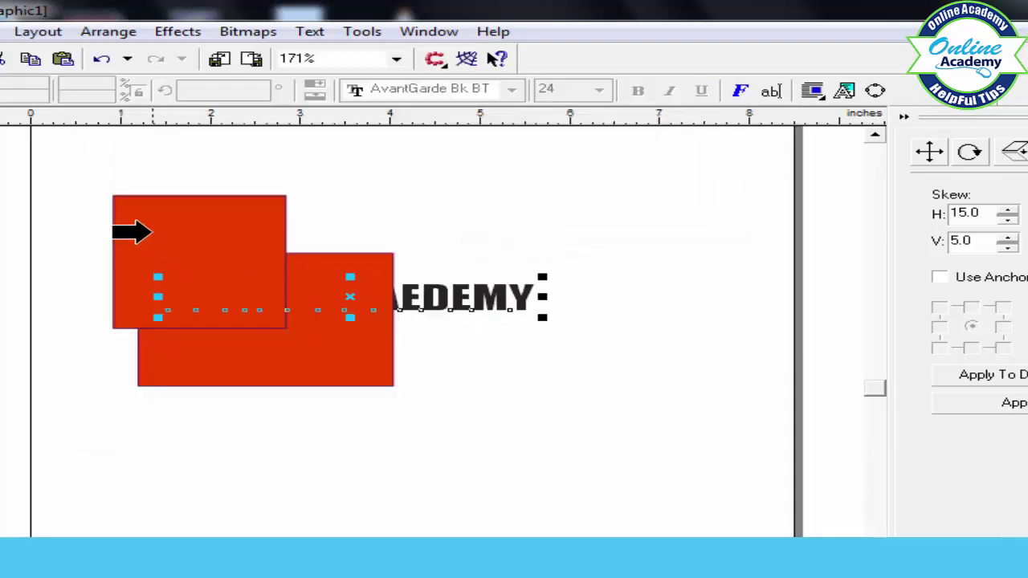
{"action": "left_click", "coordinate": [150, 232]}
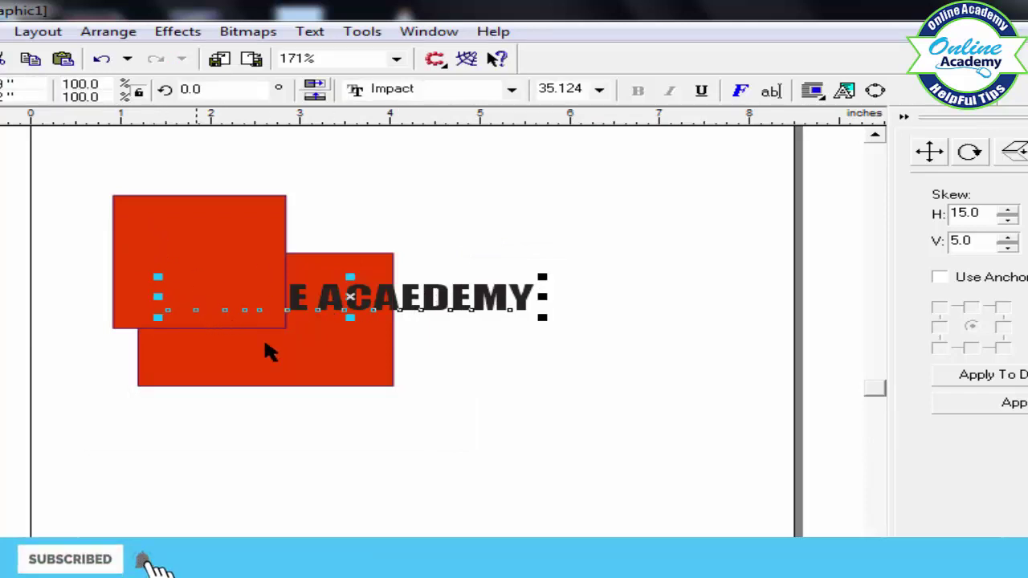
{"action": "left_click", "coordinate": [106, 32]}
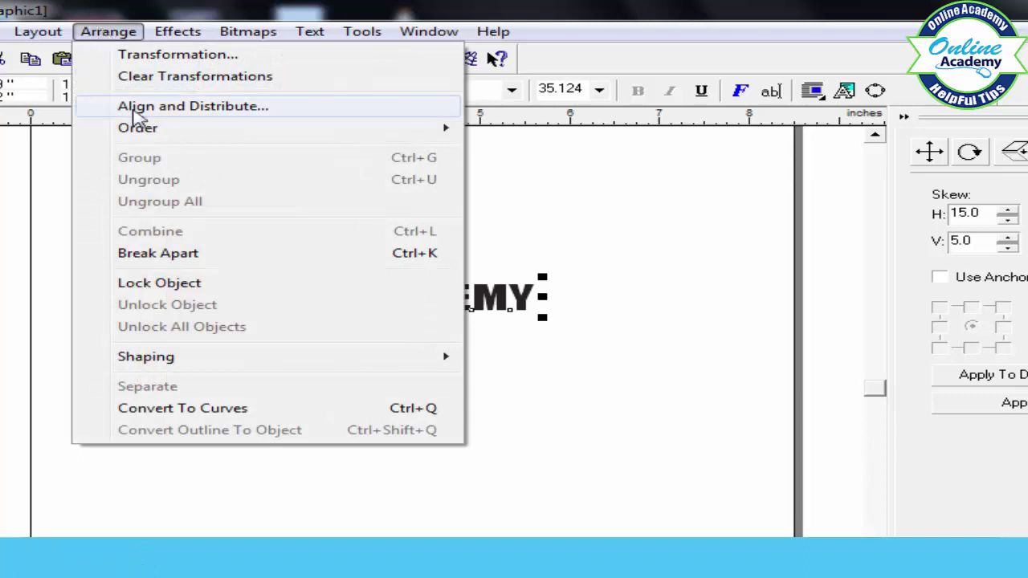
{"action": "mouse_move", "coordinate": [152, 130]}
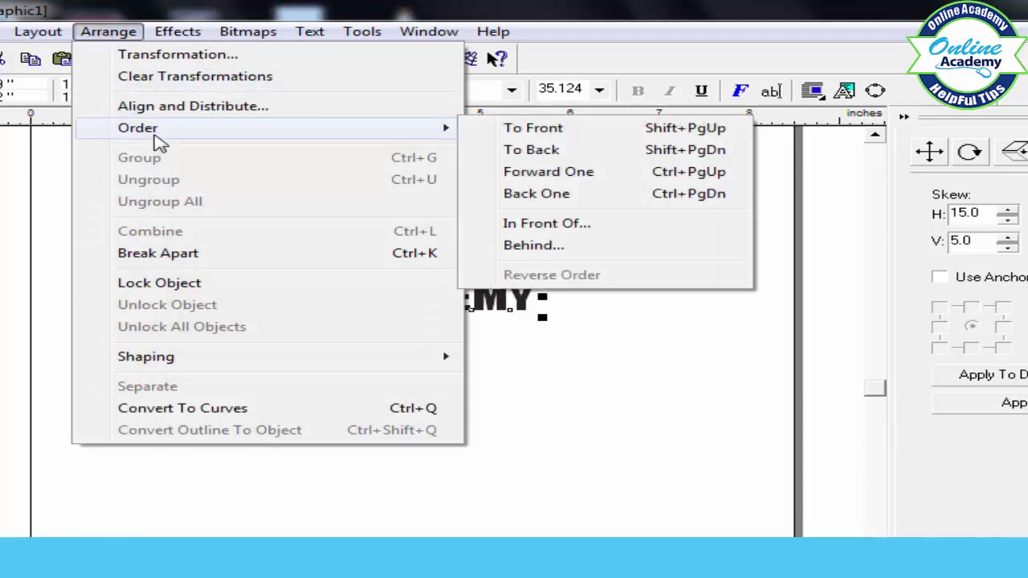
{"action": "left_click", "coordinate": [584, 411]}
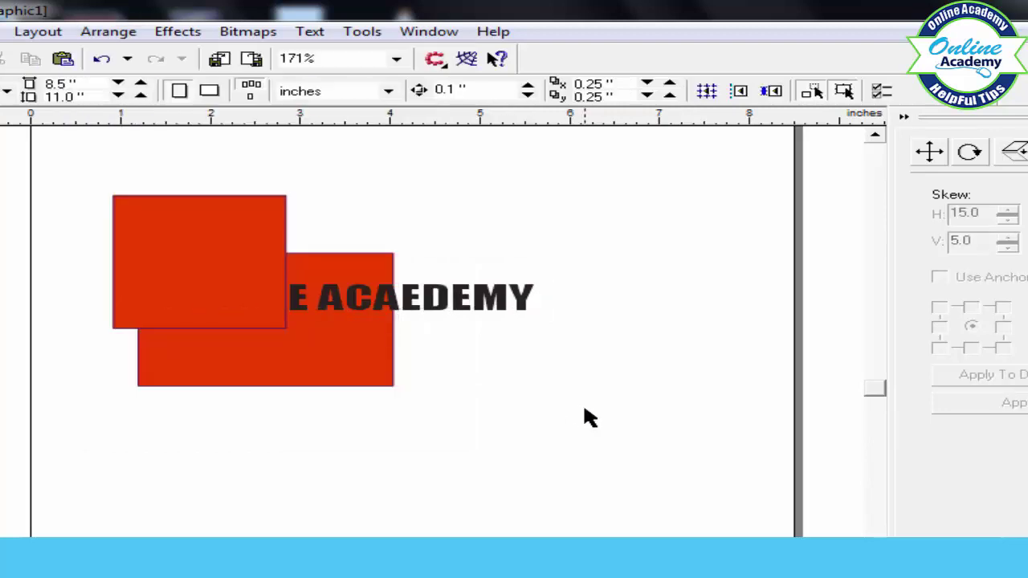
- Move the smaller red rectangle down and left to about x 1.3 inches, and bring the text to the front
{"action": "left_click_drag", "start_coordinate": [136, 273], "coordinate": [86, 349]}
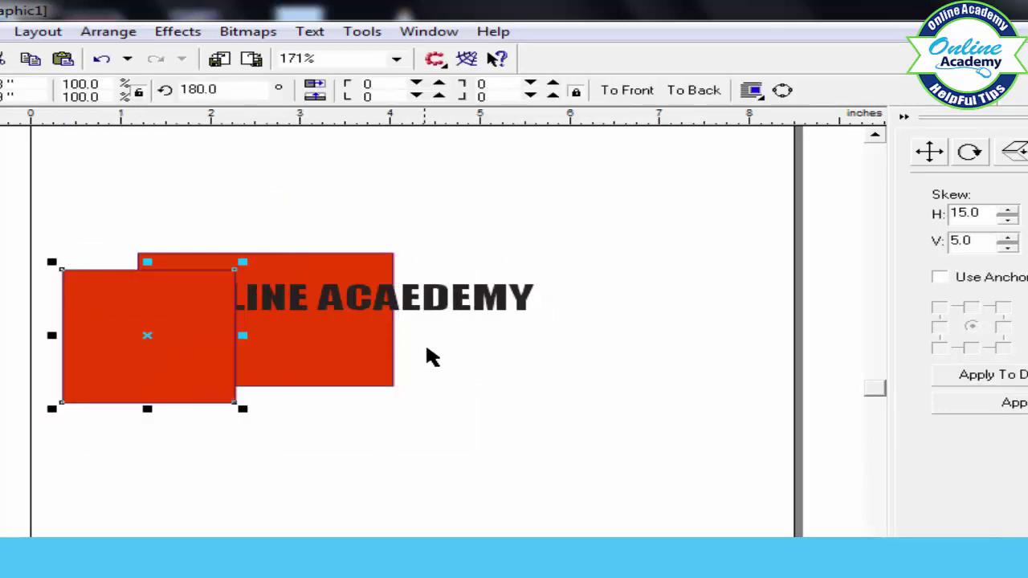
{"action": "left_click", "coordinate": [349, 299]}
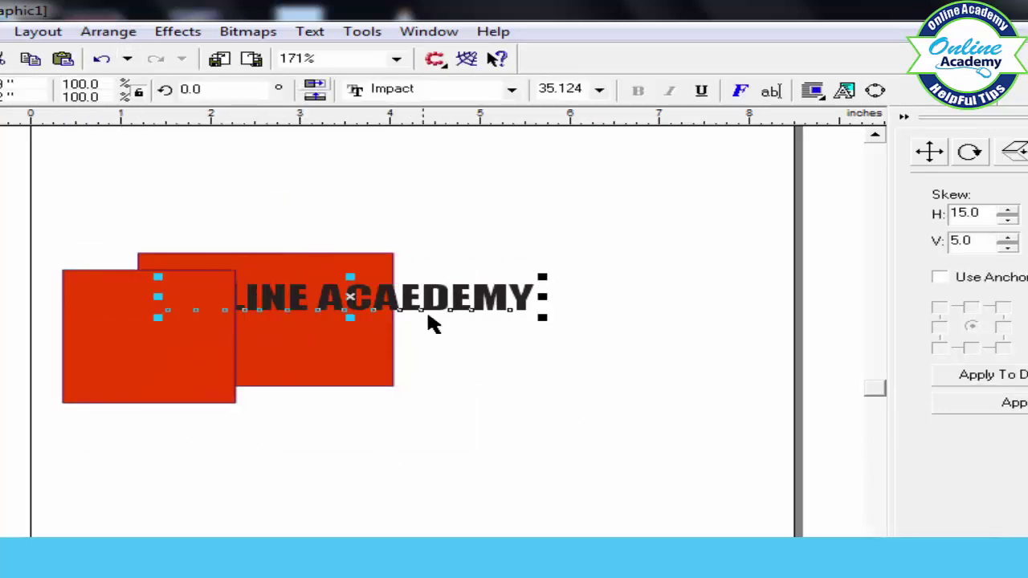
{"action": "key", "text": "shift+Page_Up"}
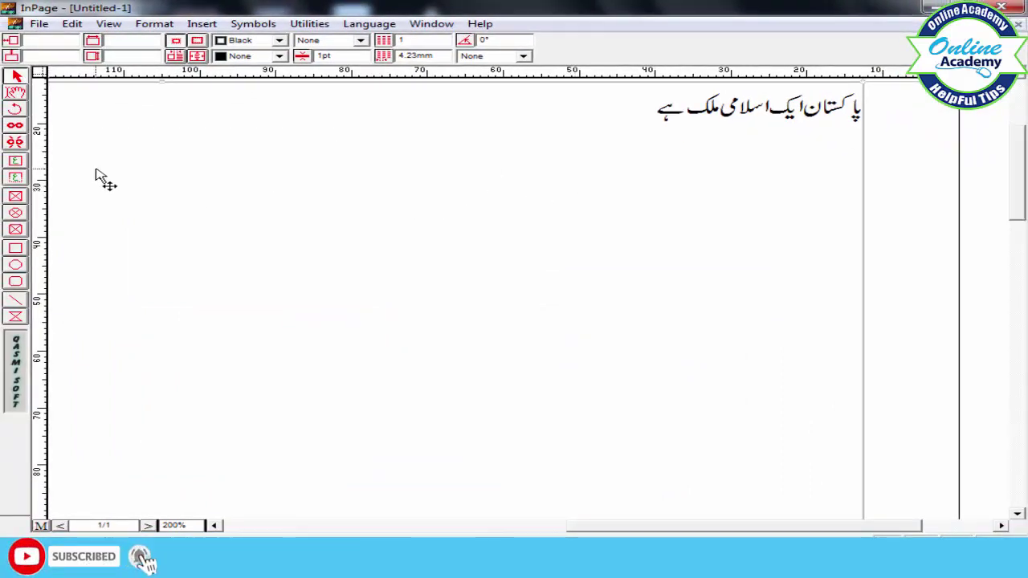
- Copy the Urdu sentence in InPage and paste it into the CorelDRAW drawing
{"action": "right_click", "coordinate": [435, 151]}
{"action": "left_click", "coordinate": [480, 217]}
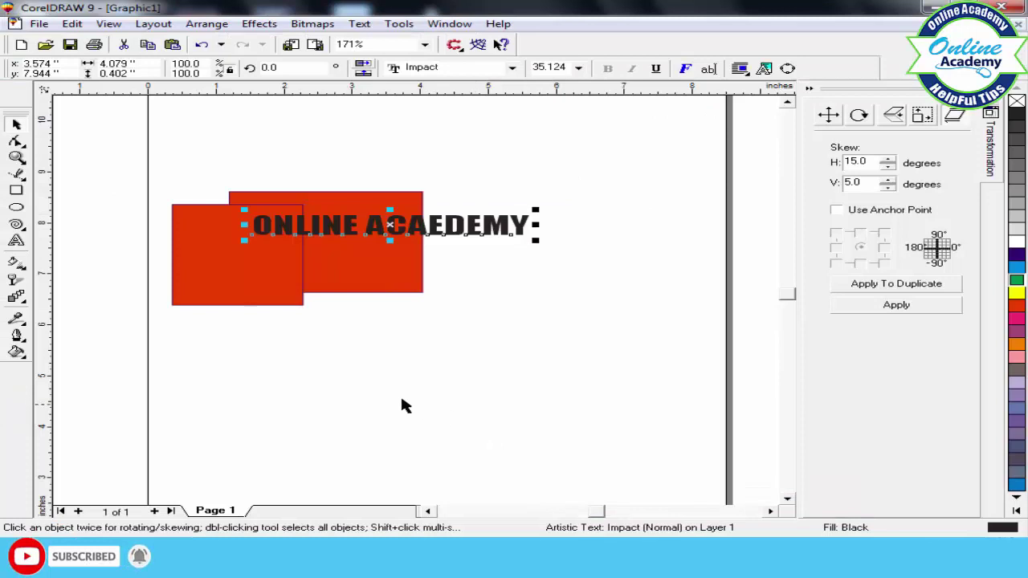
{"action": "right_click", "coordinate": [284, 380]}
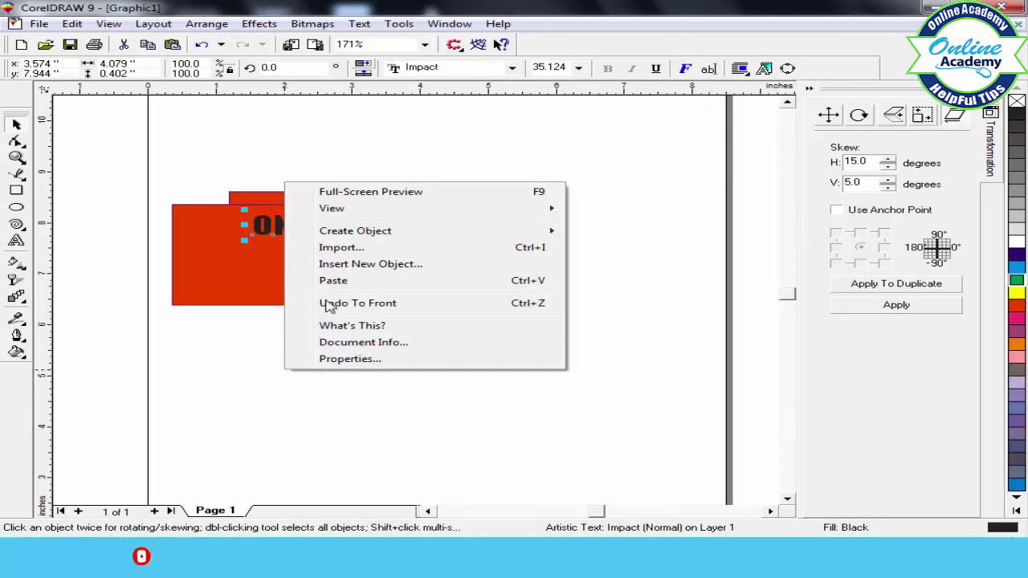
{"action": "left_click", "coordinate": [336, 283]}
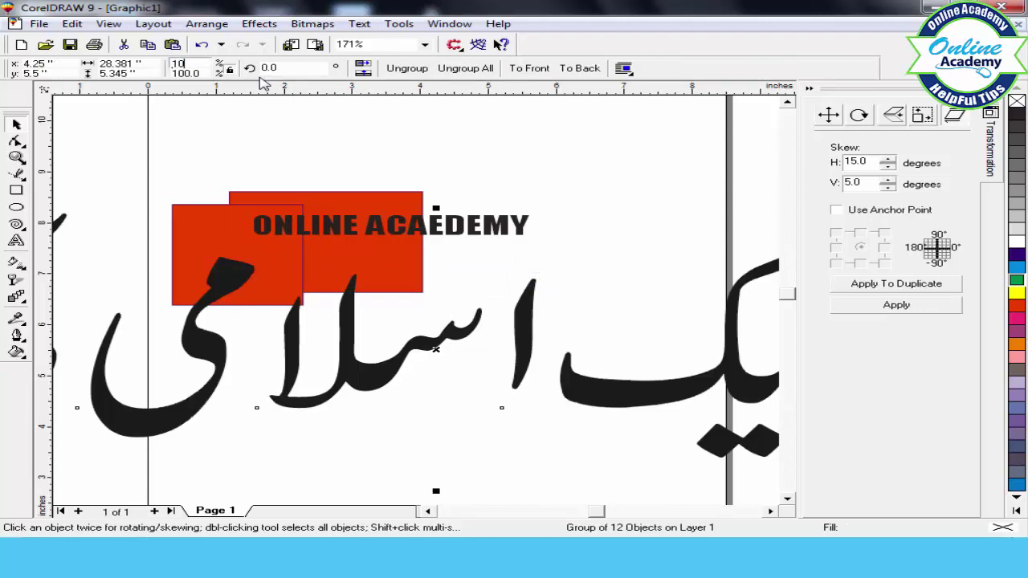
- Scale the pasted Urdu text to 10 percent and move it above the rectangles to about x 5.7, y 9.5 inches
{"action": "key", "text": "Return"}
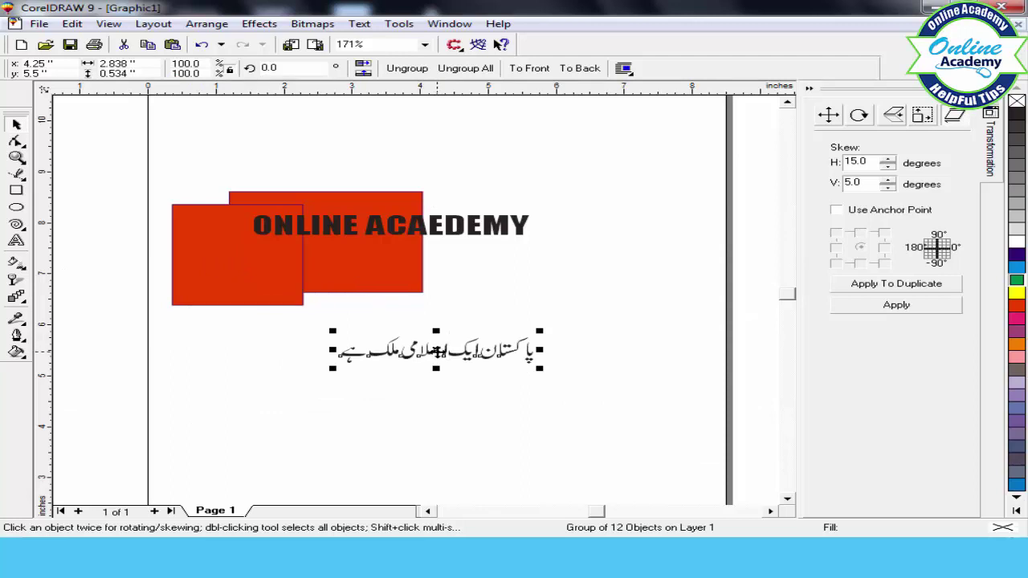
{"action": "left_click_drag", "start_coordinate": [436, 350], "coordinate": [536, 149]}
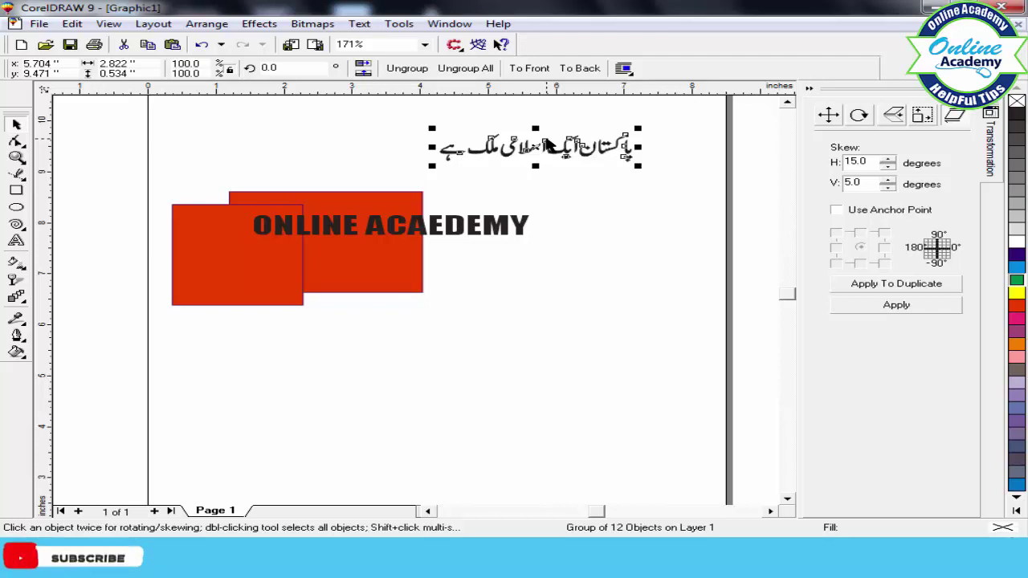
{"action": "left_click", "coordinate": [562, 186]}
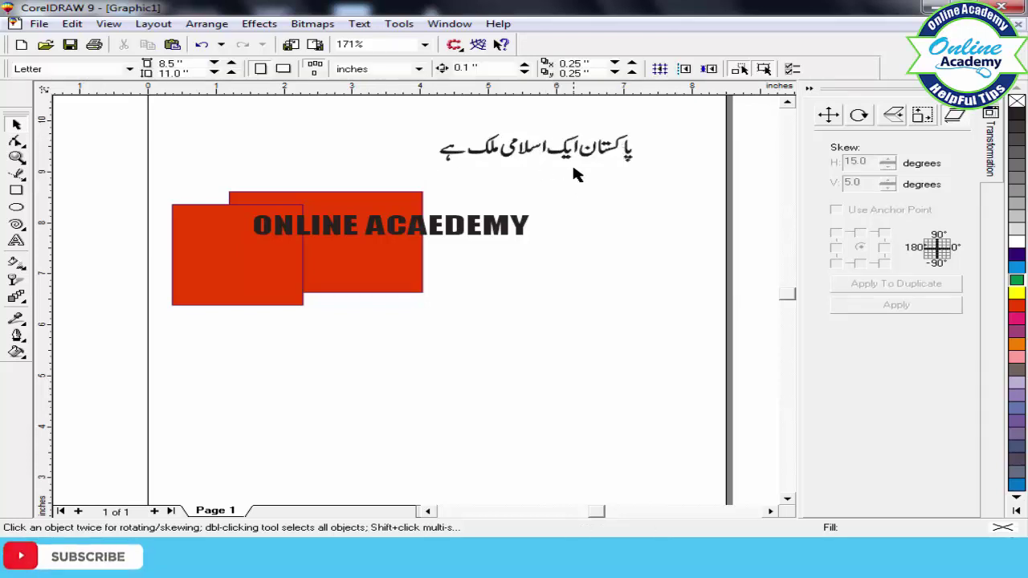
{"action": "left_click", "coordinate": [570, 159]}
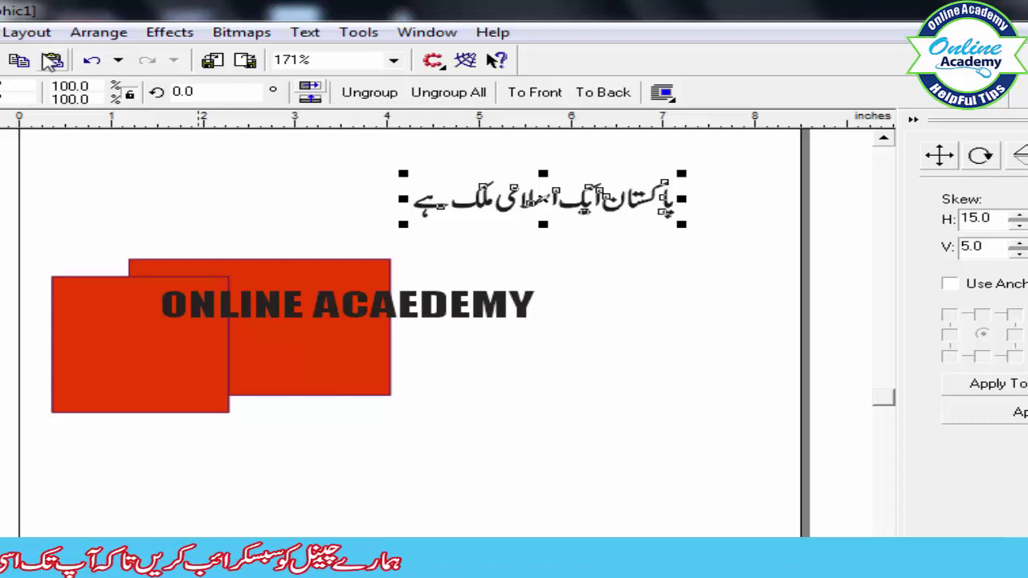
{"action": "left_click", "coordinate": [116, 32]}
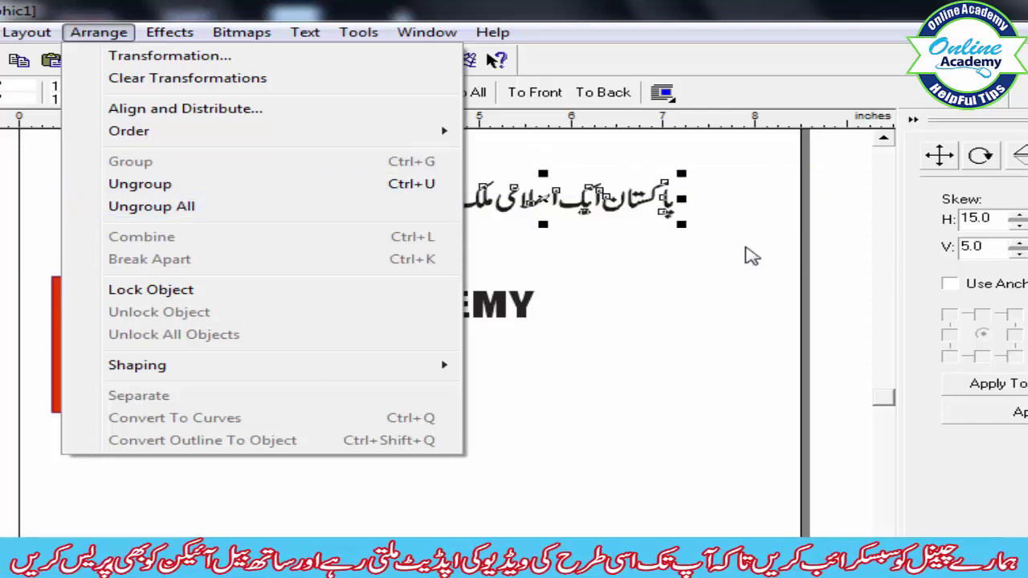
{"action": "left_click", "coordinate": [585, 273]}
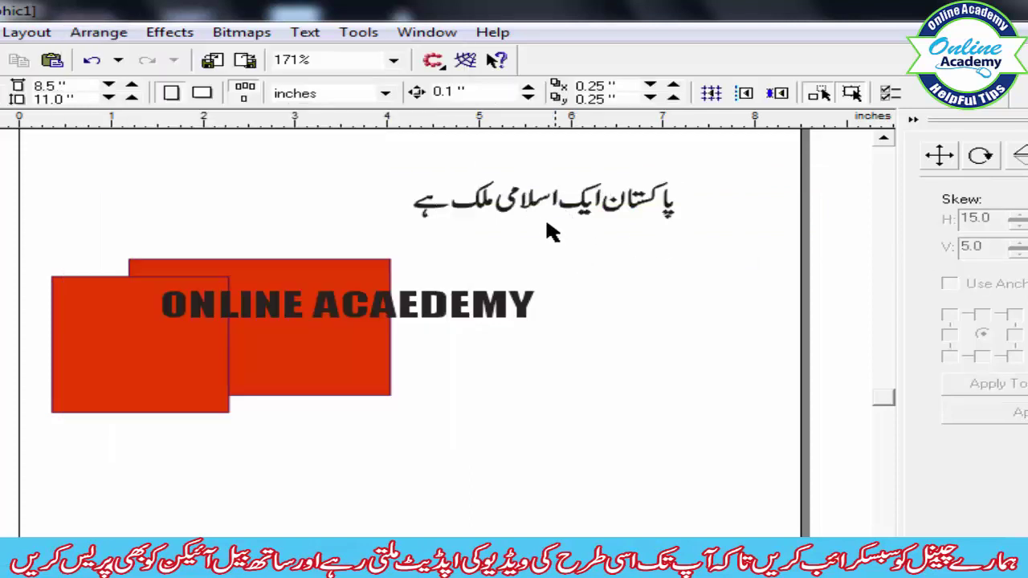
- Fill the Urdu text group with dark blue and keep it selected
{"action": "left_click", "coordinate": [481, 207]}
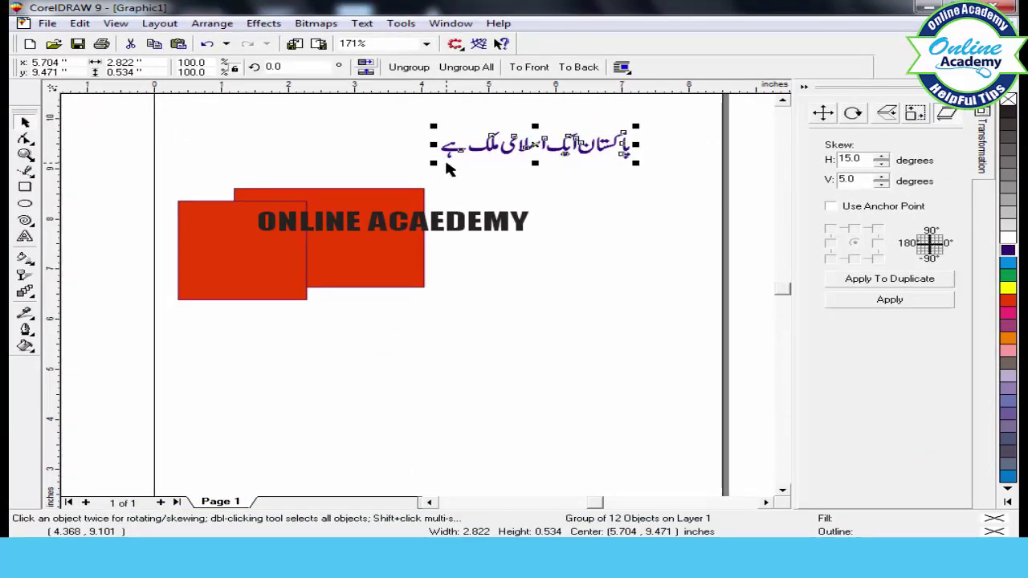
{"action": "left_click", "coordinate": [447, 163]}
{"action": "left_click", "coordinate": [470, 150]}
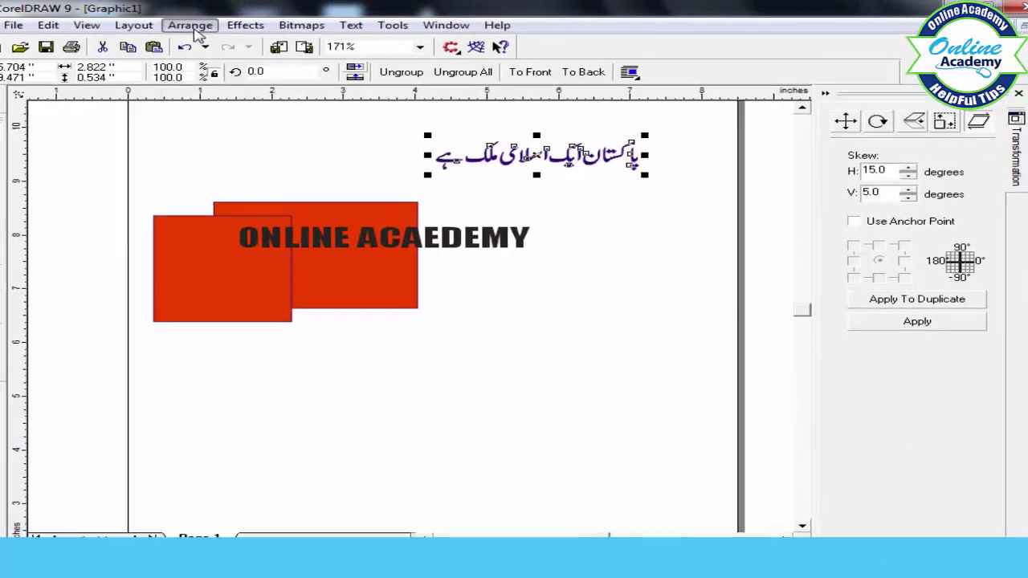
- Ungroup the dark blue Urdu text into separate letter shapes and deselect them
{"action": "left_click", "coordinate": [192, 26]}
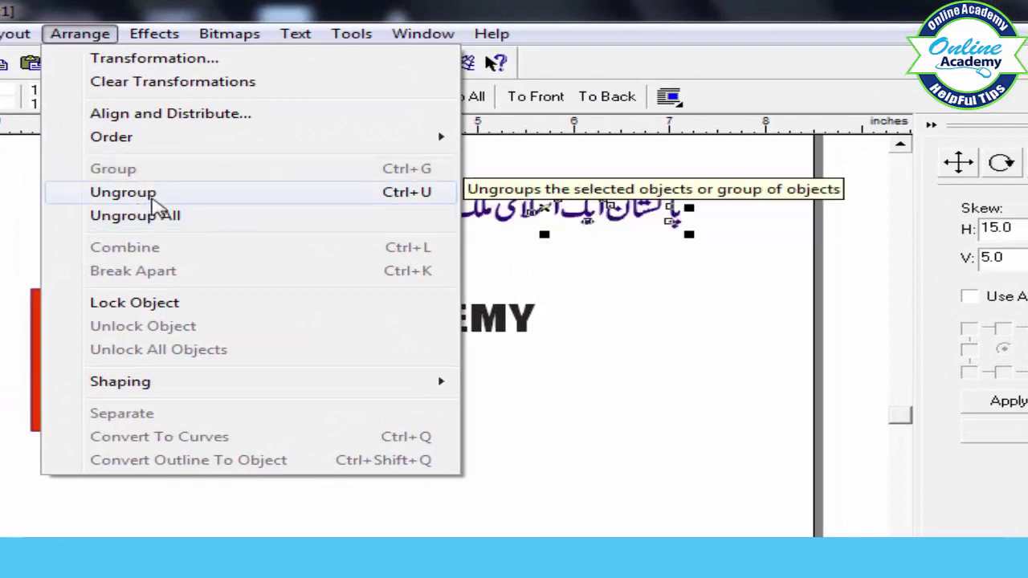
{"action": "left_click", "coordinate": [151, 200]}
{"action": "left_click", "coordinate": [570, 251]}
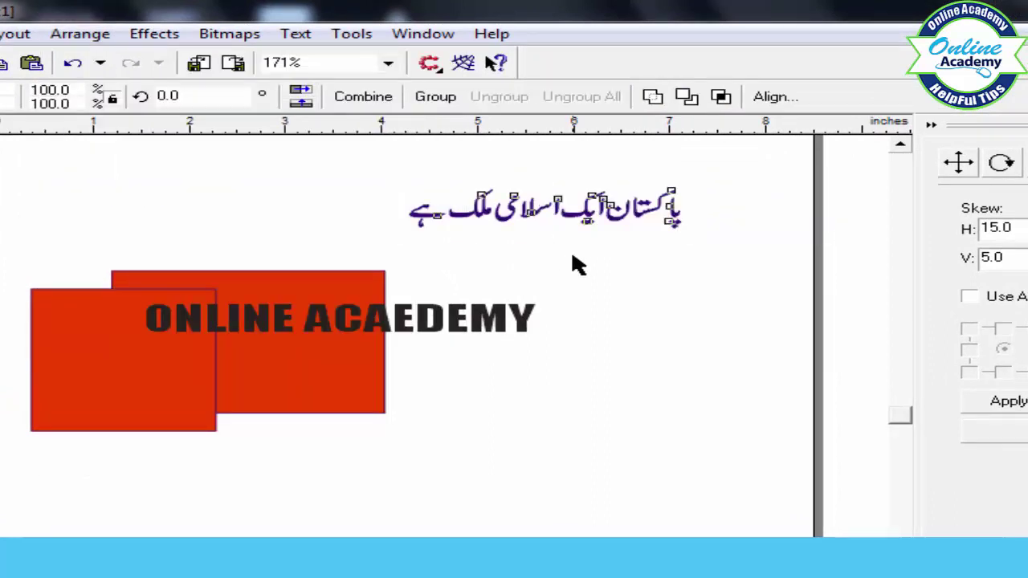
- Move three letter shapes of the first Urdu word apart individually to demonstrate the ungrouping
{"action": "left_click", "coordinate": [649, 219]}
{"action": "left_click_drag", "start_coordinate": [673, 218], "coordinate": [661, 257]}
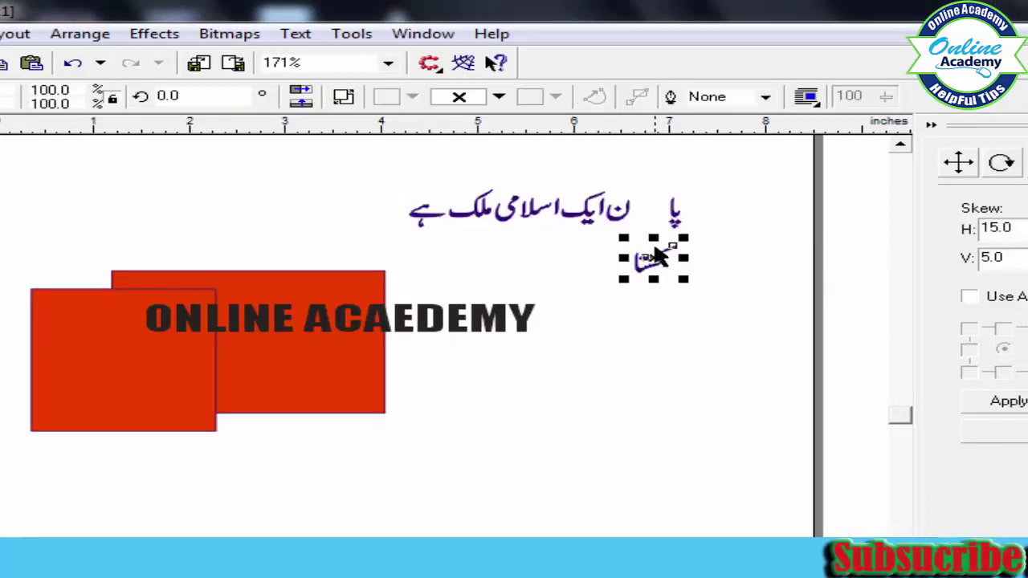
{"action": "left_click_drag", "start_coordinate": [673, 222], "coordinate": [709, 167]}
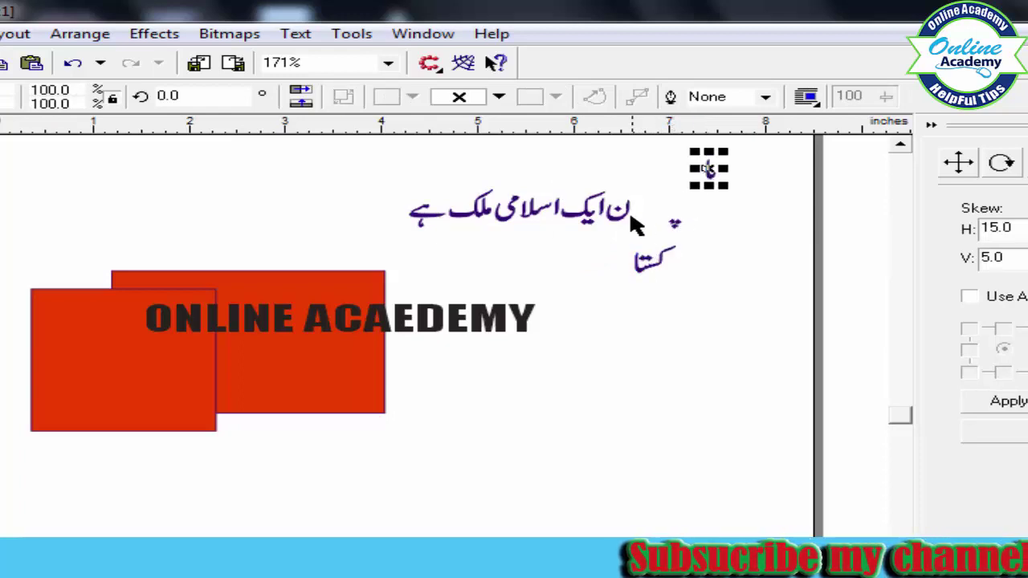
{"action": "left_click_drag", "start_coordinate": [621, 217], "coordinate": [616, 244]}
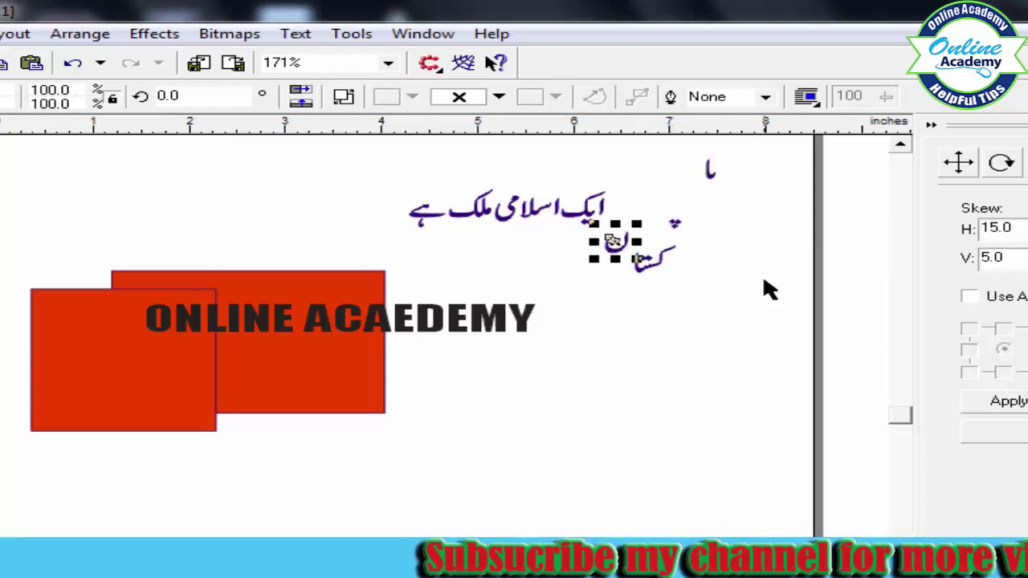
- Undo the three letter moves and clear the selection
{"action": "key", "text": "ctrl+z"}
{"action": "key", "text": "ctrl+z"}
{"action": "key", "text": "ctrl+z"}
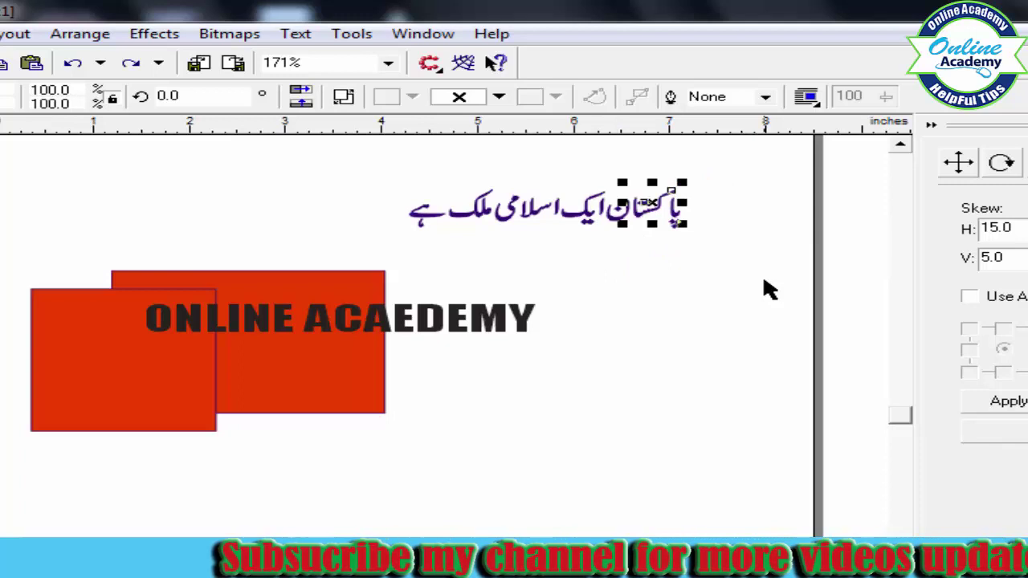
{"action": "left_click", "coordinate": [710, 175]}
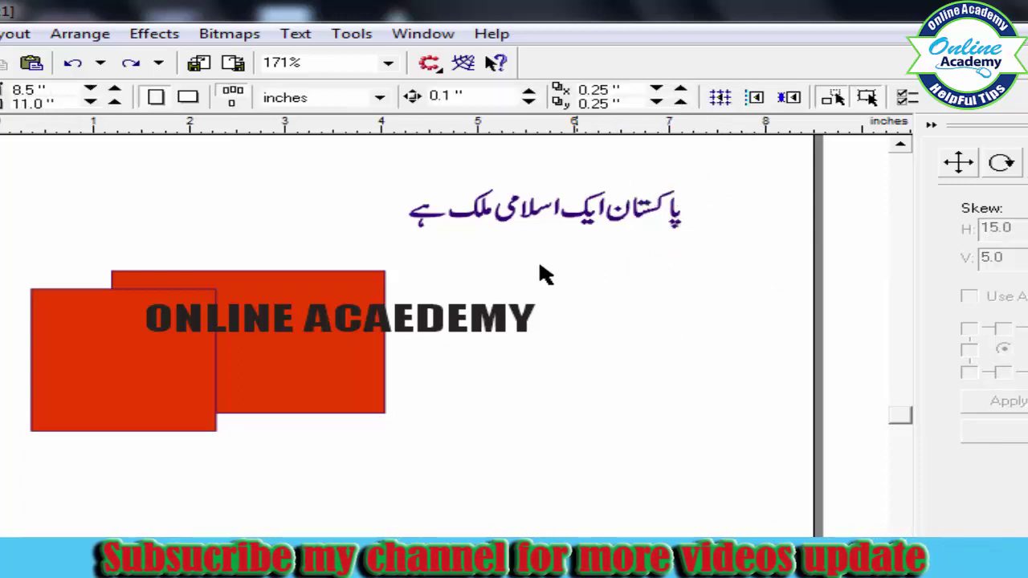
- Select all the Urdu letter shapes and group them into one object
{"action": "left_click_drag", "start_coordinate": [357, 257], "coordinate": [342, 252]}
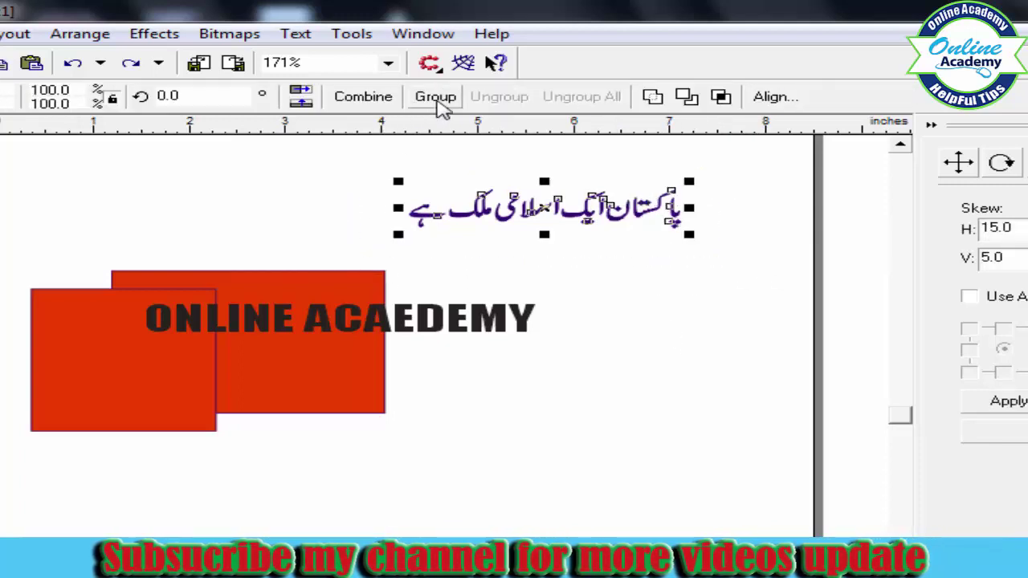
{"action": "left_click", "coordinate": [440, 100]}
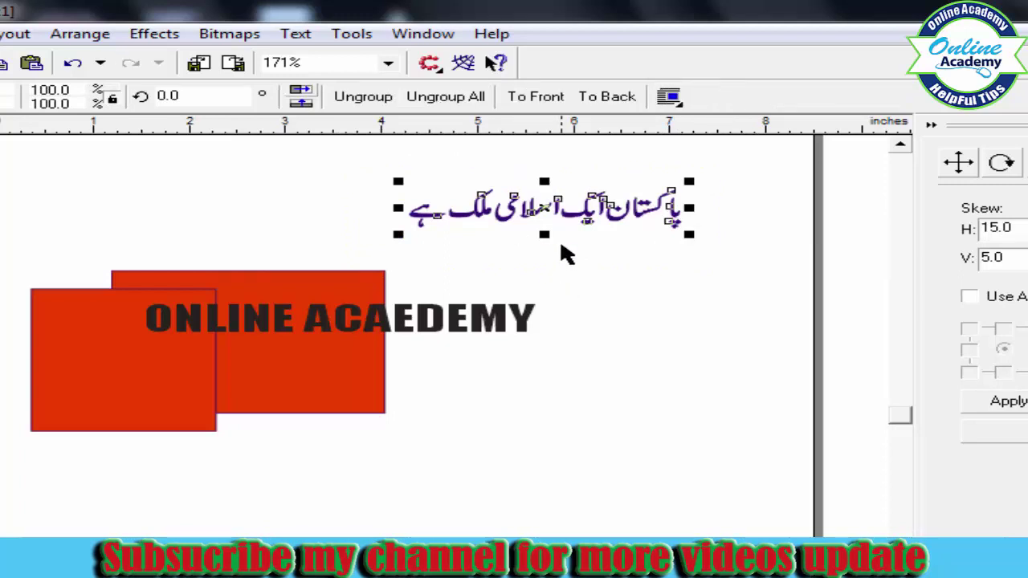
{"action": "left_click", "coordinate": [560, 246]}
- Move the grouped Urdu text around as one object, leaving it centred at about x 5.2 inches above the rectangles
{"action": "left_click_drag", "start_coordinate": [547, 205], "coordinate": [611, 243]}
{"action": "left_click_drag", "start_coordinate": [609, 248], "coordinate": [514, 194]}
{"action": "left_click_drag", "start_coordinate": [578, 192], "coordinate": [556, 207]}
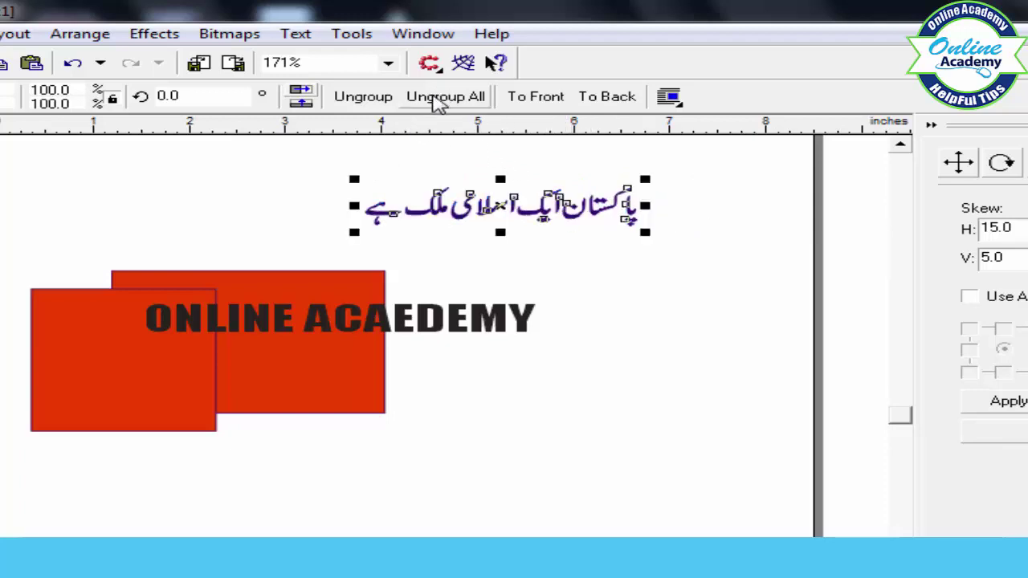
- Ungroup all of the Urdu sentence and move several of its letter shapes apart individually
{"action": "left_click", "coordinate": [439, 98]}
{"action": "left_click", "coordinate": [678, 271]}
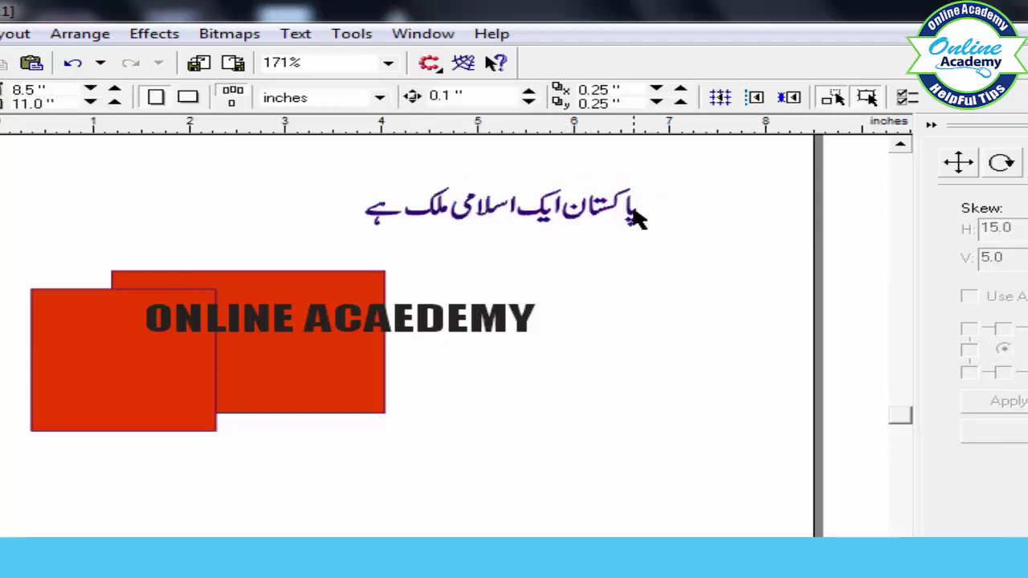
{"action": "left_click_drag", "start_coordinate": [634, 216], "coordinate": [675, 201]}
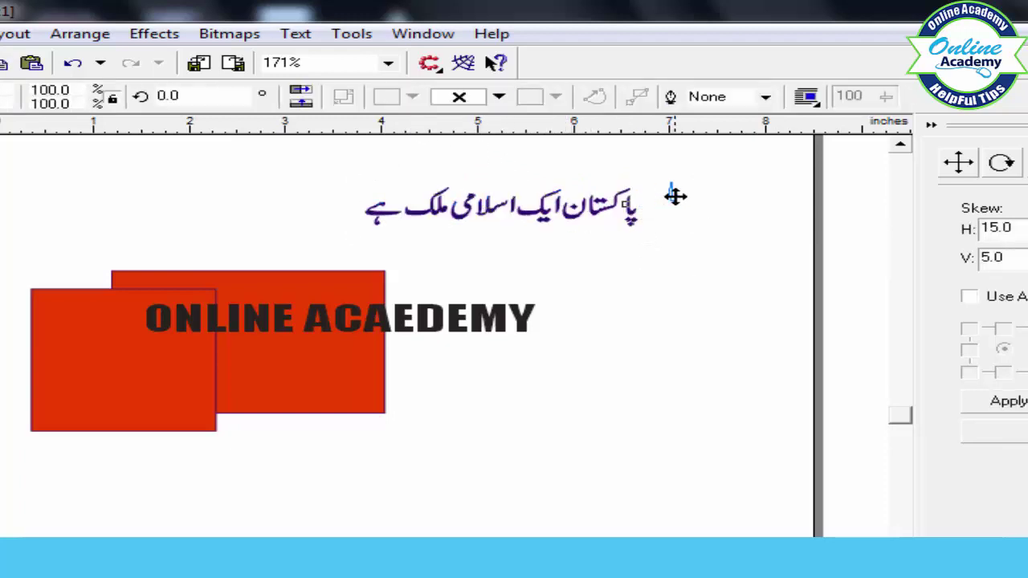
{"action": "left_click", "coordinate": [641, 231]}
{"action": "left_click_drag", "start_coordinate": [608, 215], "coordinate": [552, 240]}
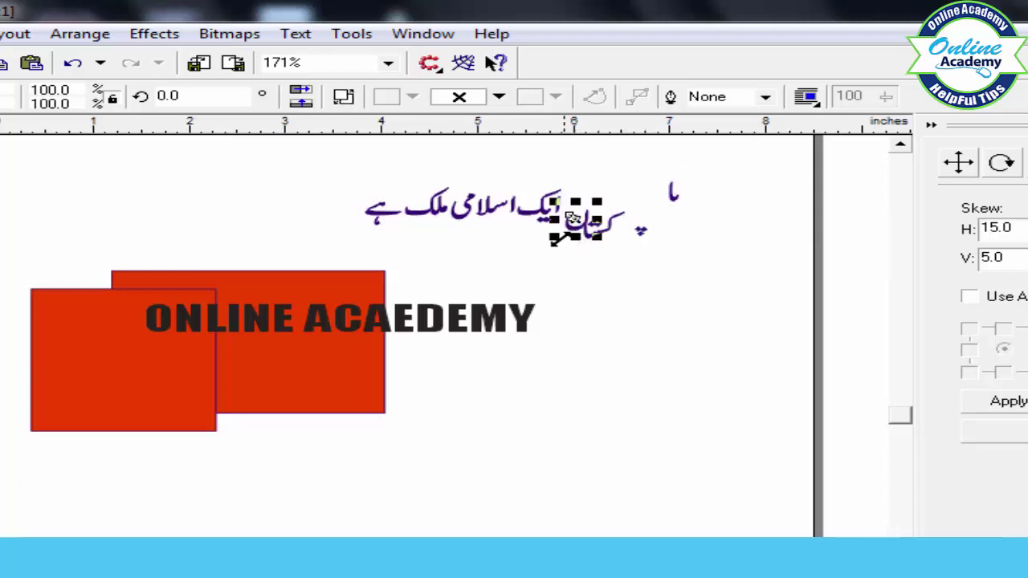
{"action": "left_click_drag", "start_coordinate": [461, 220], "coordinate": [465, 233]}
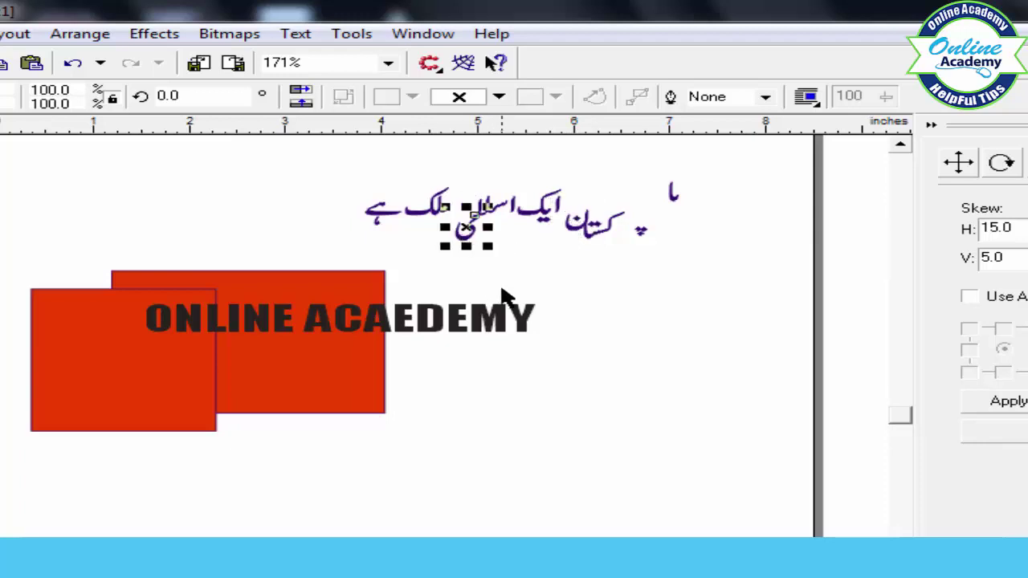
- Undo the letter moves and the ungrouping of the Urdu sentence
{"action": "key", "text": "ctrl+z"}
{"action": "key", "text": "ctrl+z"}
{"action": "key", "text": "ctrl+z"}
{"action": "key", "text": "ctrl+z"}
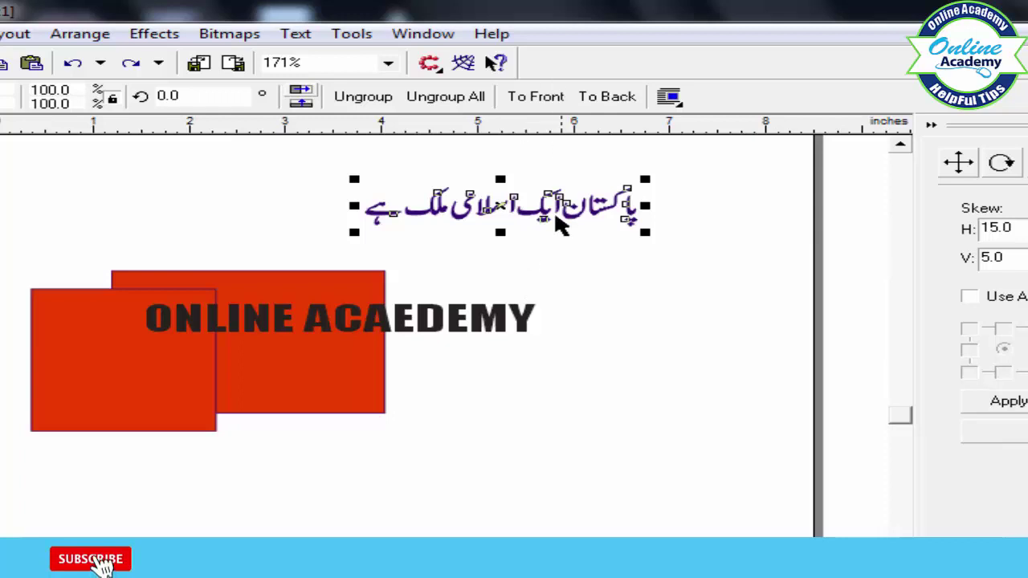
{"action": "left_click", "coordinate": [499, 259]}
{"action": "left_click_drag", "start_coordinate": [294, 166], "coordinate": [751, 256]}
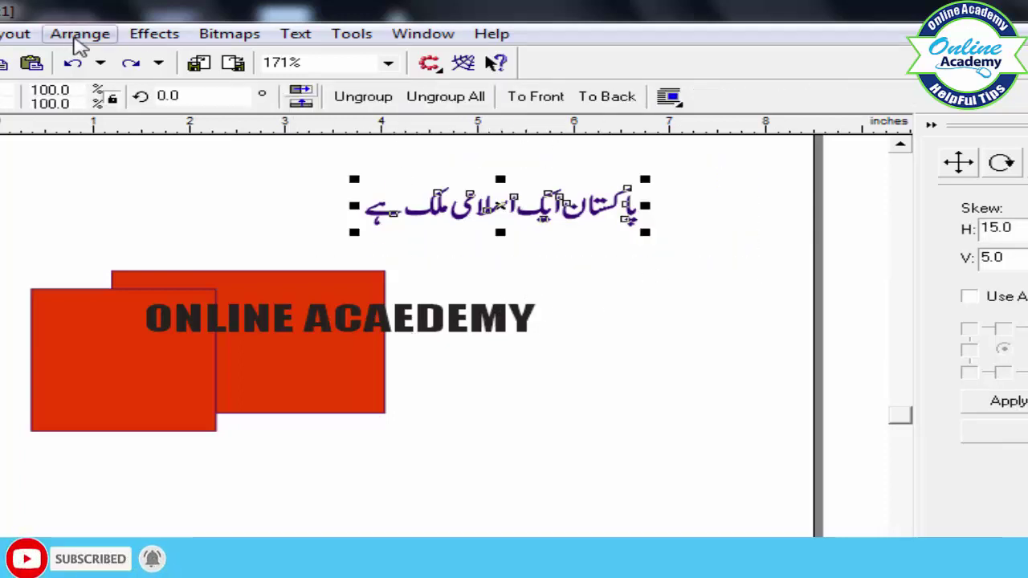
{"action": "left_click", "coordinate": [95, 34]}
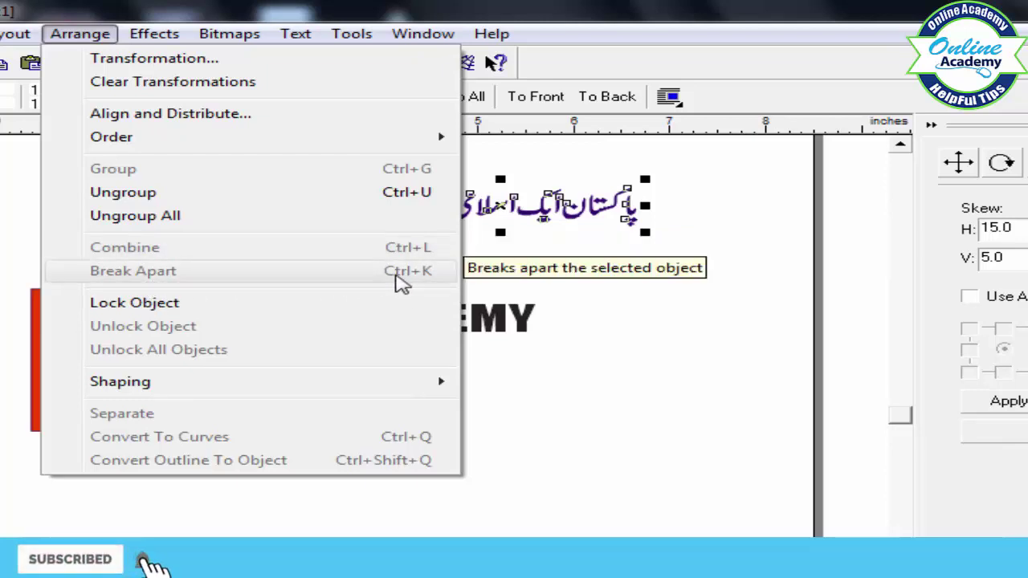
{"action": "left_click", "coordinate": [587, 281]}
- Move the ONLINE ACAEDEMY text level with the Urdu sentence at its start and group the two objects
{"action": "left_click_drag", "start_coordinate": [416, 337], "coordinate": [216, 221]}
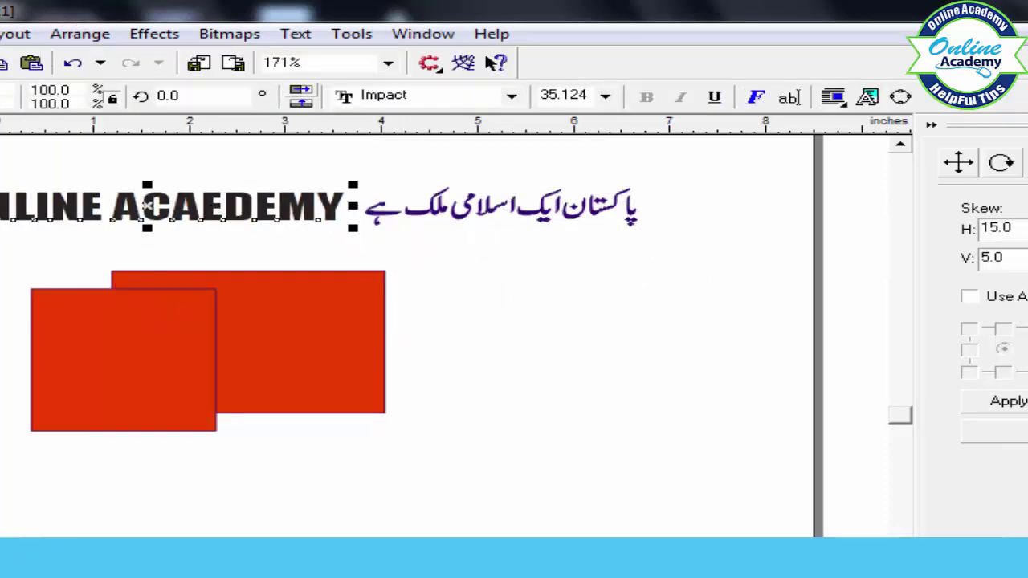
{"action": "left_click", "coordinate": [243, 248]}
{"action": "left_click_drag", "start_coordinate": [745, 235], "coordinate": [710, 261]}
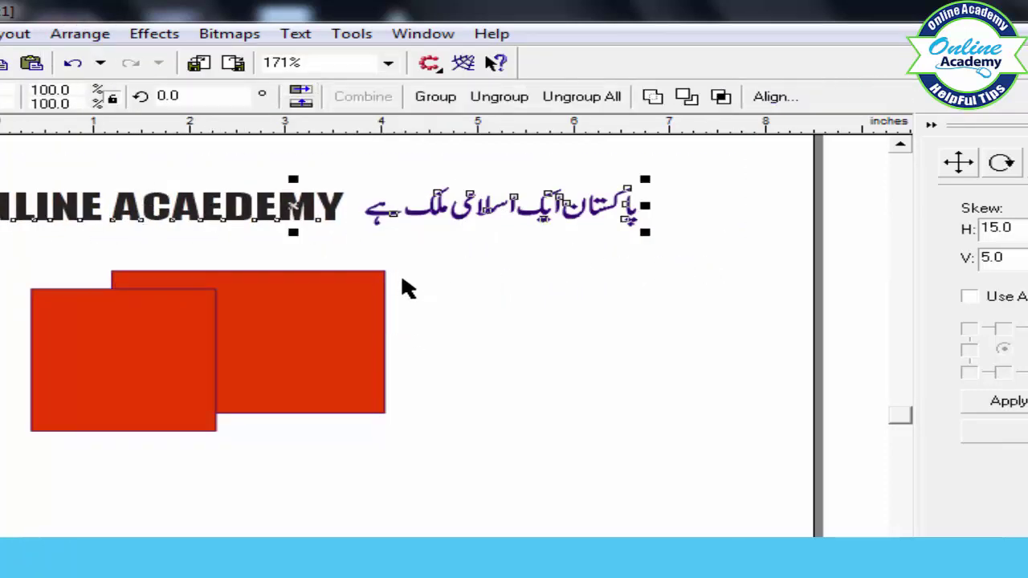
{"action": "left_click", "coordinate": [450, 98]}
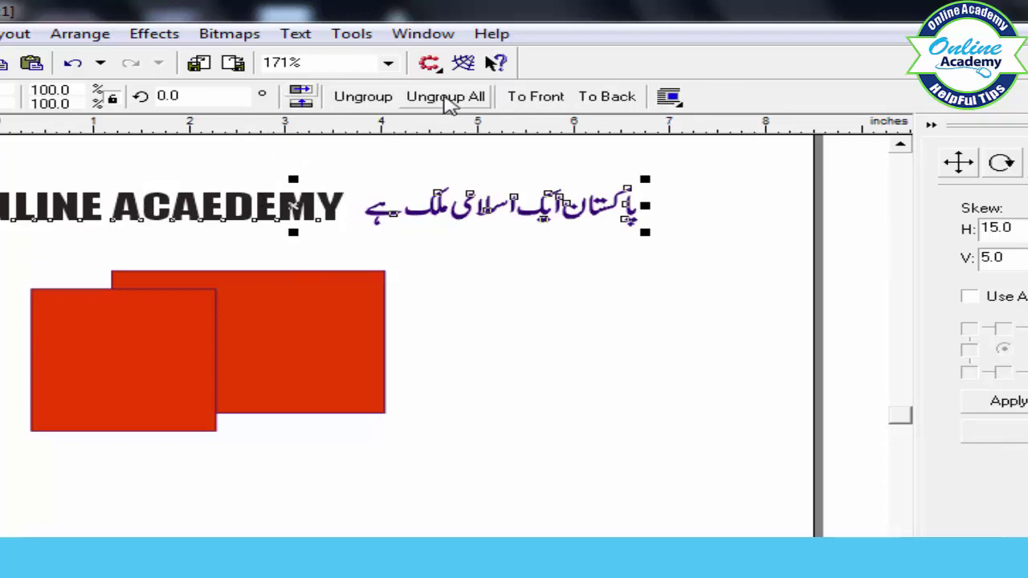
- Move the grouped English and Urdu texts about 1.4 inches to the right and ungroup them
{"action": "left_click_drag", "start_coordinate": [233, 215], "coordinate": [371, 221]}
{"action": "left_click", "coordinate": [363, 96]}
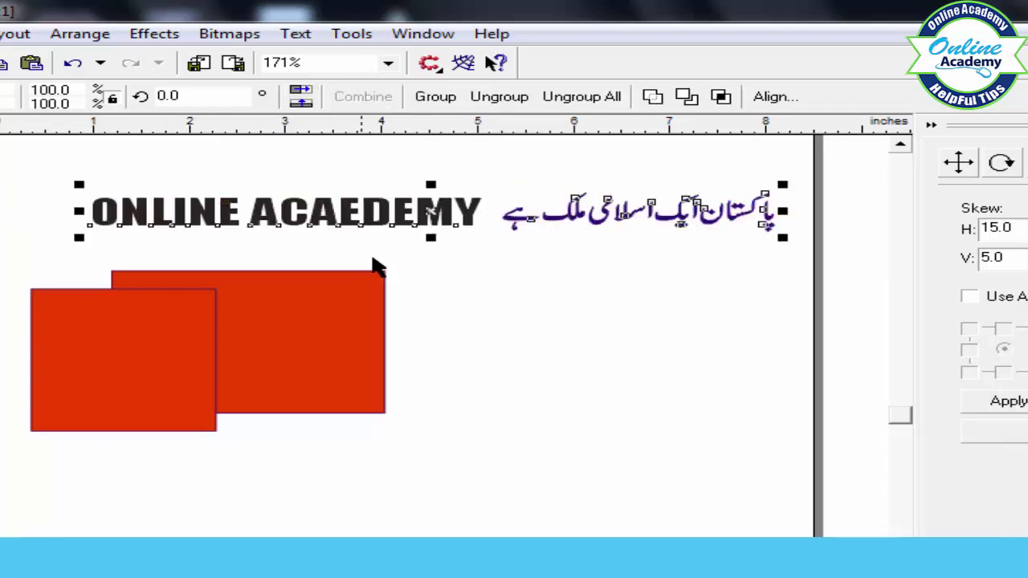
{"action": "left_click", "coordinate": [374, 268]}
- Shift the ONLINE ACAEDEMY text and the Urdu sentence individually about 0.3 inches to the left
{"action": "left_click_drag", "start_coordinate": [435, 213], "coordinate": [402, 217]}
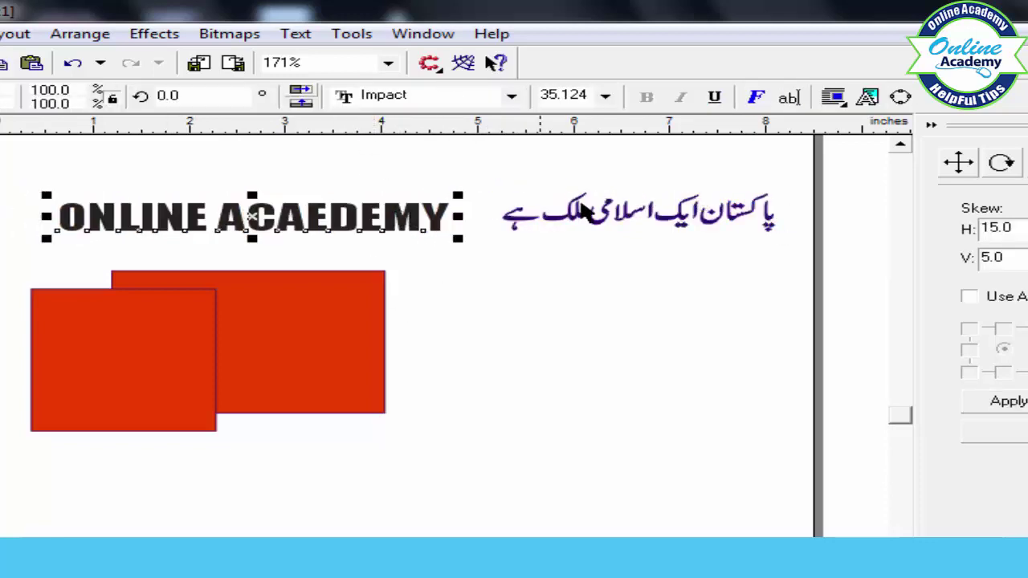
{"action": "left_click_drag", "start_coordinate": [597, 214], "coordinate": [570, 214]}
{"action": "left_click", "coordinate": [726, 259]}
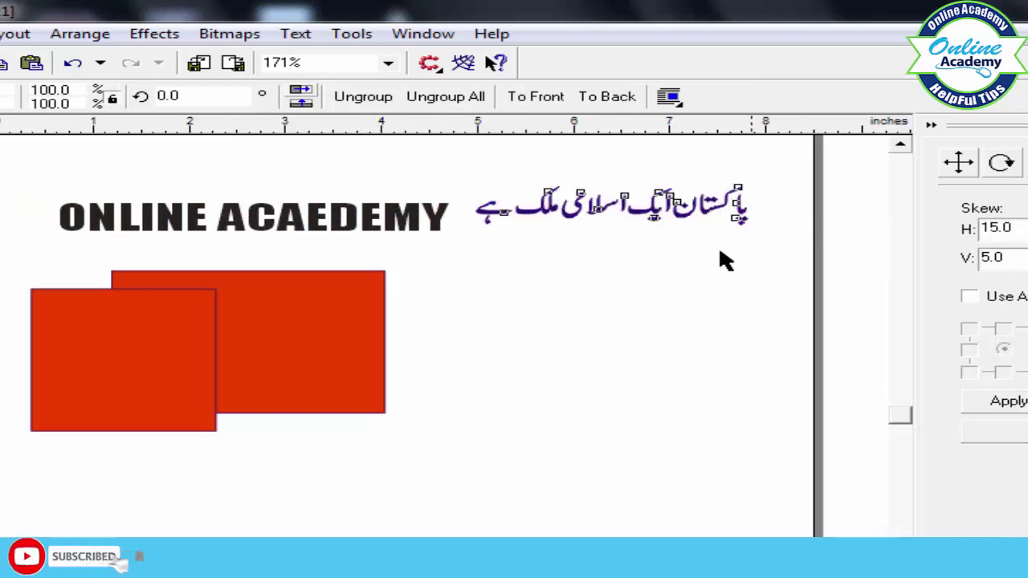
- Reposition the ONLINE ACAEDEMY text and the Urdu sentence separately so they sit side by side above the rectangles
{"action": "left_click_drag", "start_coordinate": [5, 256], "coordinate": [792, 157]}
{"action": "left_click", "coordinate": [80, 33]}
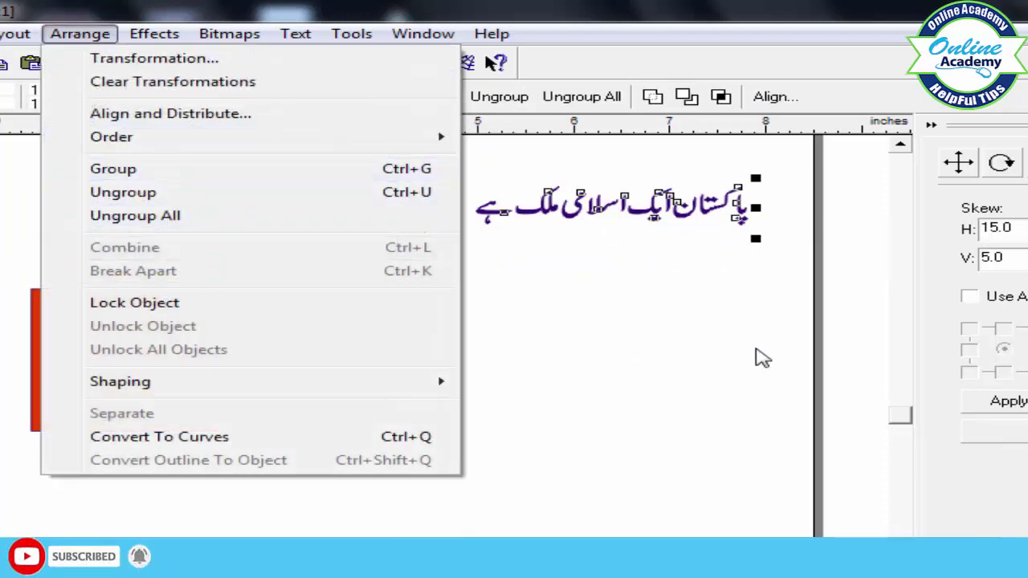
{"action": "left_click", "coordinate": [331, 229]}
{"action": "left_click_drag", "start_coordinate": [331, 229], "coordinate": [348, 213]}
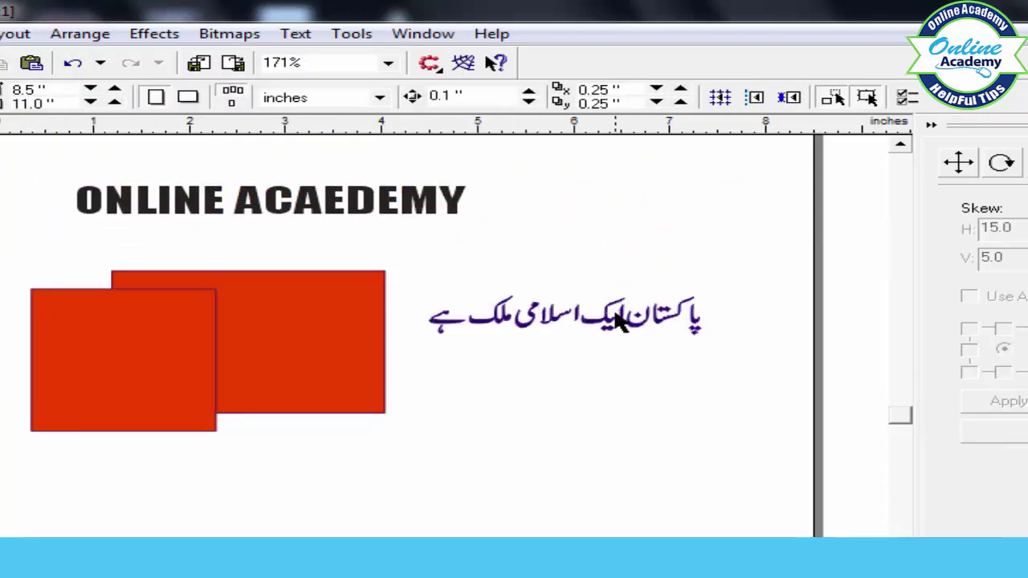
{"action": "left_click_drag", "start_coordinate": [616, 318], "coordinate": [657, 207]}
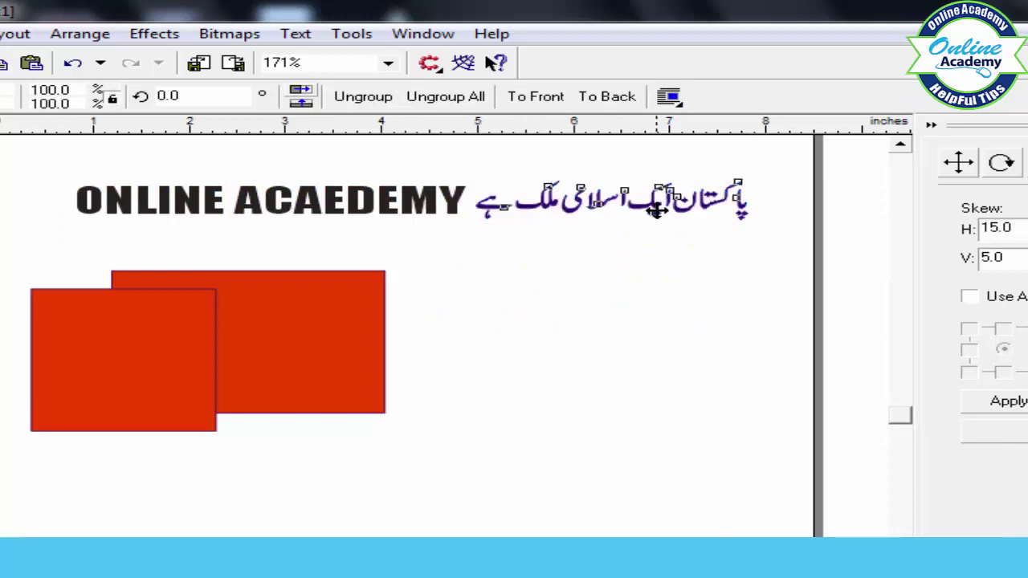
{"action": "left_click_drag", "start_coordinate": [0, 263], "coordinate": [4, 250]}
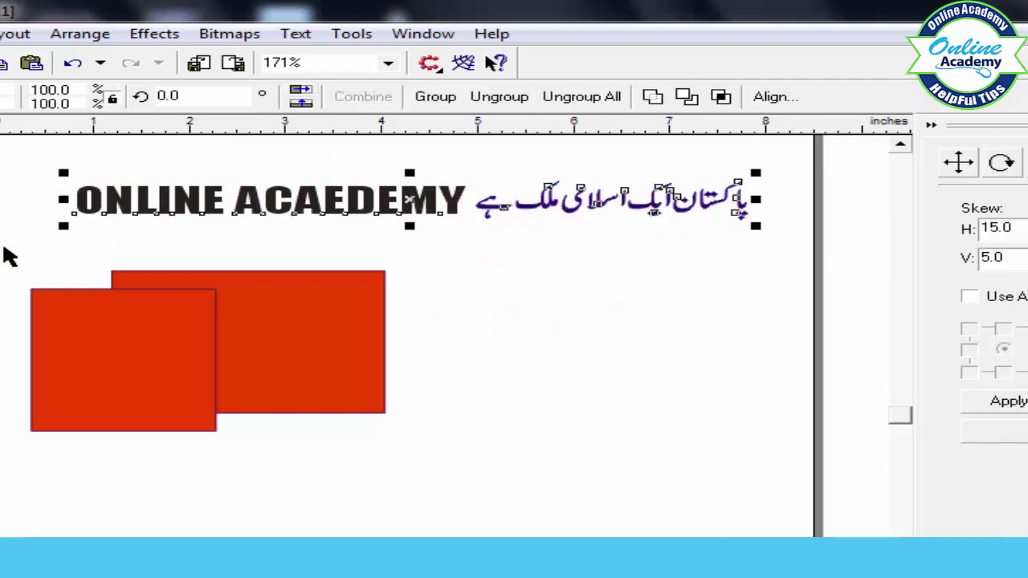
- Move the wide rectangle right, clear of the other rectangle, and place the ONLINE ACAEDEMY text just above it
{"action": "left_click", "coordinate": [218, 344]}
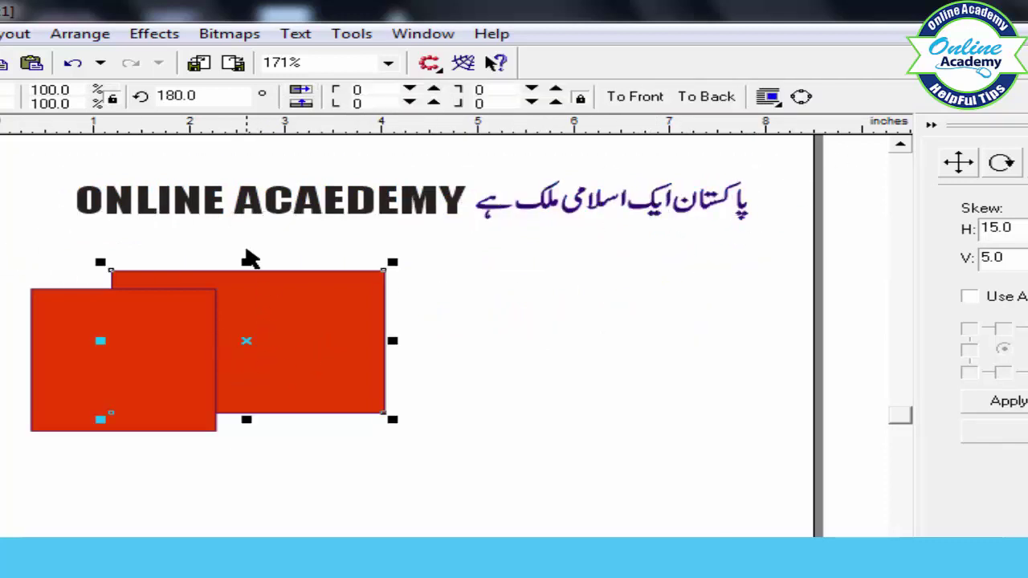
{"action": "left_click_drag", "start_coordinate": [279, 350], "coordinate": [464, 374]}
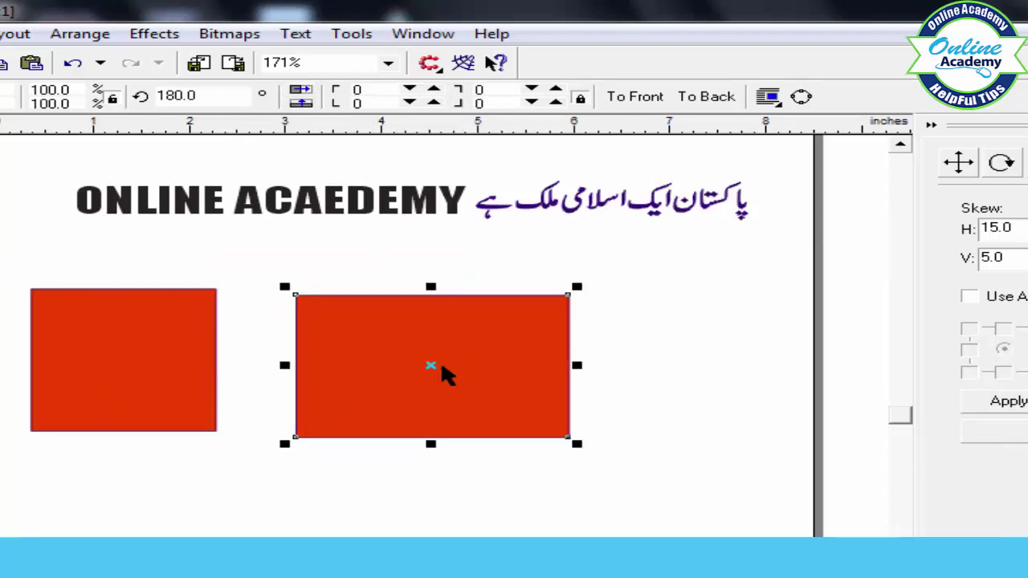
{"action": "left_click", "coordinate": [329, 201]}
{"action": "left_click_drag", "start_coordinate": [330, 201], "coordinate": [465, 247]}
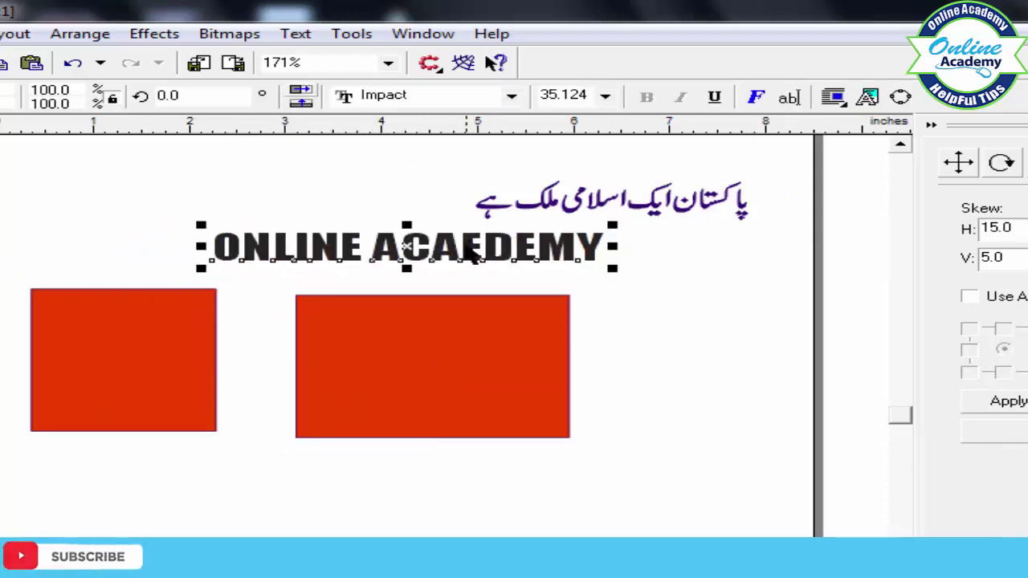
- Combine the ONLINE ACAEDEMY text and the wide rectangle into one object
{"action": "left_click", "coordinate": [385, 345], "text": "shift"}
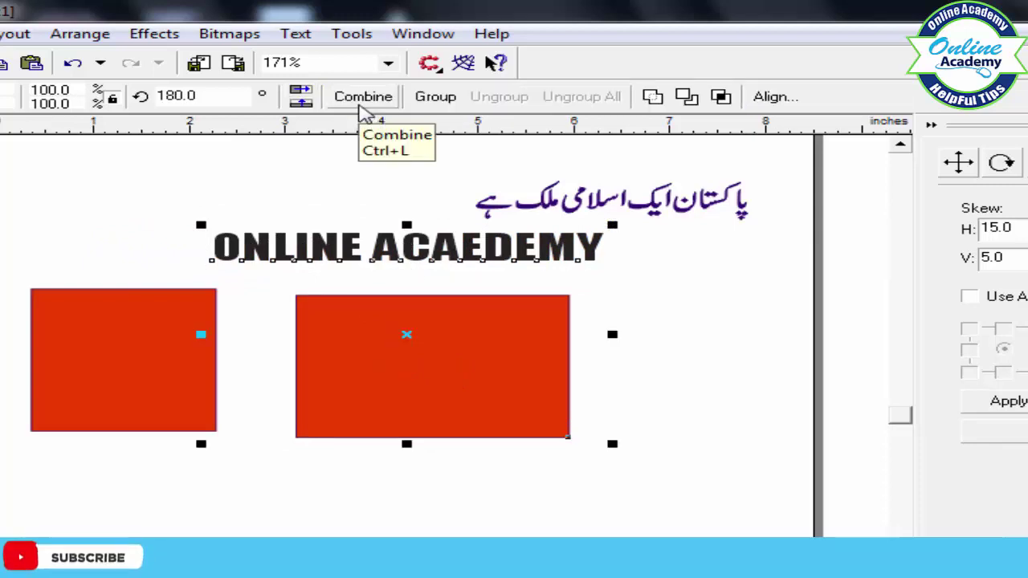
{"action": "left_click", "coordinate": [80, 34]}
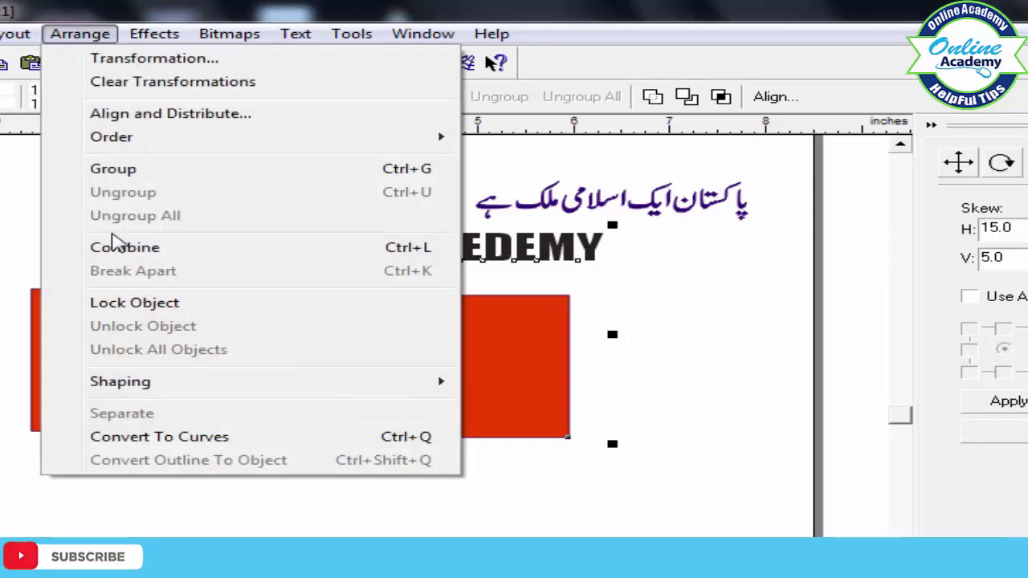
{"action": "left_click", "coordinate": [125, 247]}
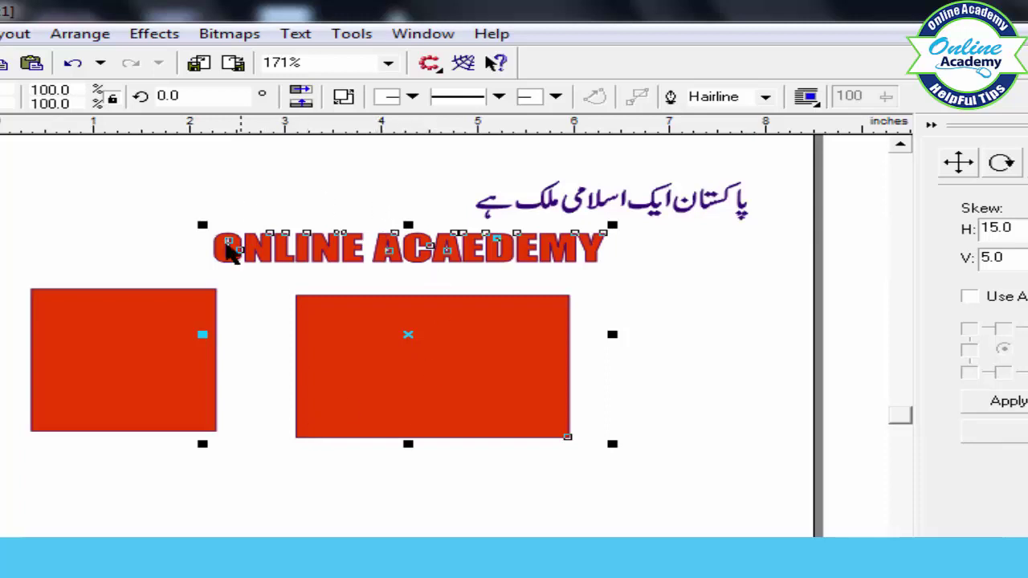
- Move the combined text and rectangle around as one object, ending a little right of and below the original spot
{"action": "left_click", "coordinate": [776, 362]}
{"action": "left_click", "coordinate": [463, 401]}
{"action": "mouse_move", "coordinate": [463, 401]}
{"action": "left_mouse_down"}
{"action": "mouse_move", "coordinate": [489, 486]}
{"action": "mouse_move", "coordinate": [449, 390]}
{"action": "left_mouse_up"}
{"action": "left_click_drag", "start_coordinate": [458, 446], "coordinate": [514, 482]}
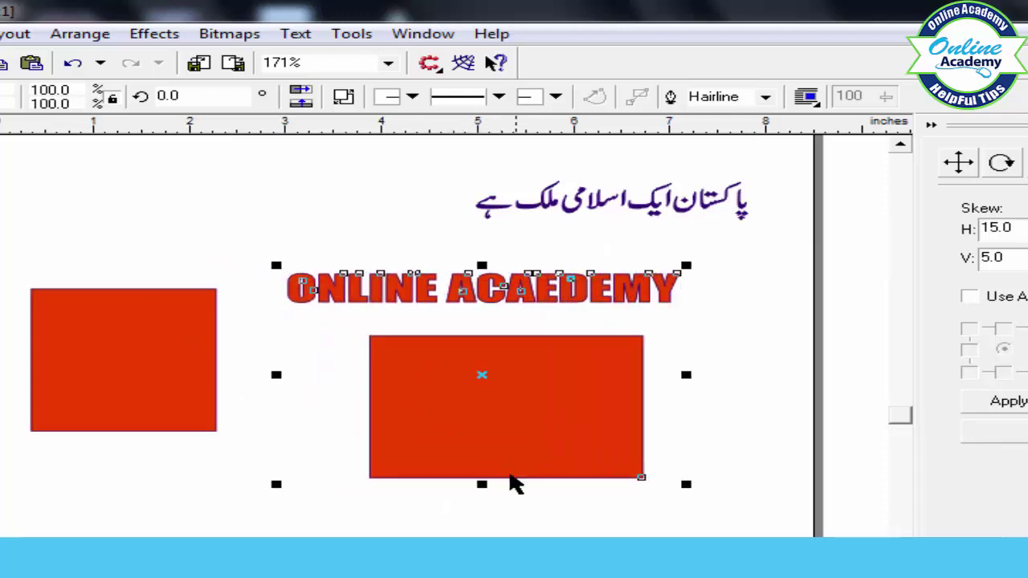
{"action": "key", "text": "Escape"}
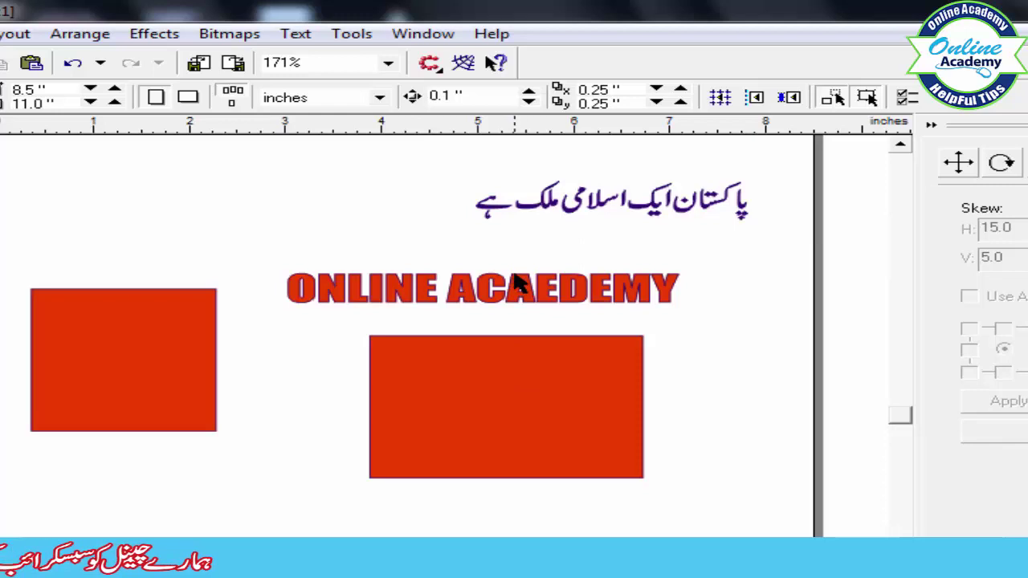
{"action": "left_click_drag", "start_coordinate": [504, 420], "coordinate": [465, 394]}
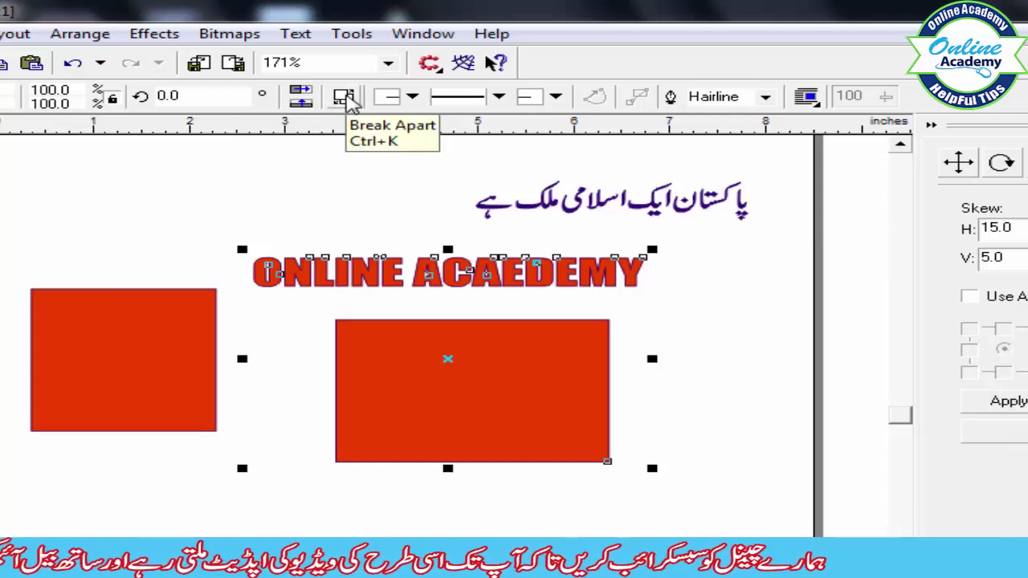
- Break the combined object apart and move the wide rectangle down away from the lettering
{"action": "left_click", "coordinate": [344, 97]}
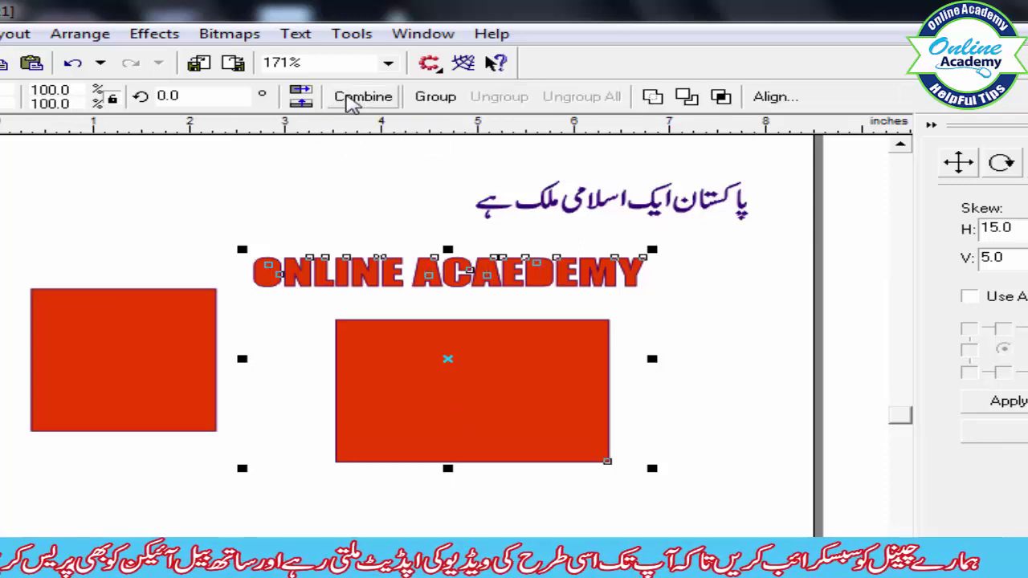
{"action": "left_click_drag", "start_coordinate": [550, 450], "coordinate": [504, 434]}
{"action": "left_click", "coordinate": [791, 499]}
{"action": "left_click_drag", "start_coordinate": [568, 424], "coordinate": [498, 546]}
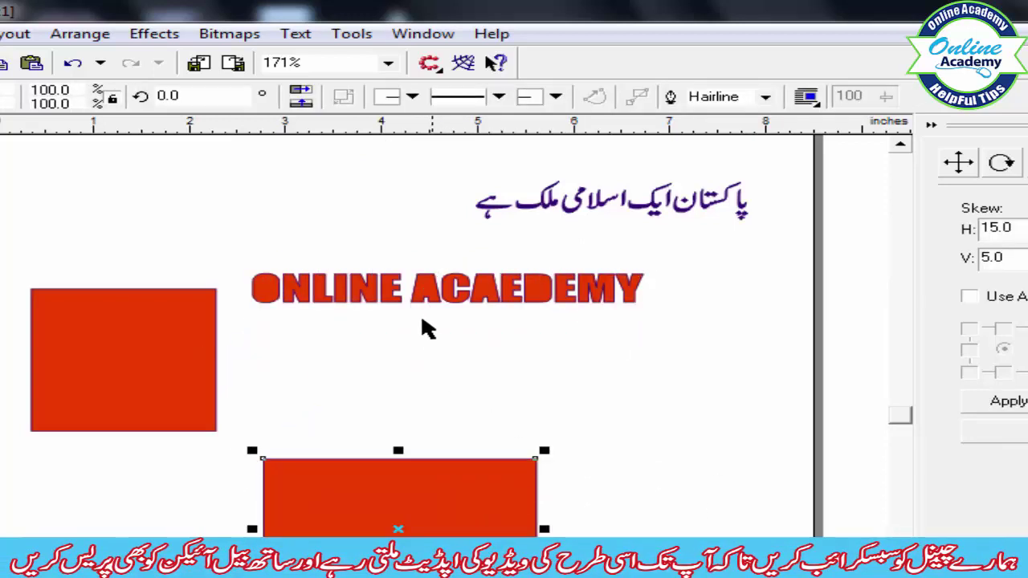
- Move the first A of ACAEDEMY upward on its own, undo that move and clear the selection
{"action": "left_click_drag", "start_coordinate": [423, 296], "coordinate": [420, 267]}
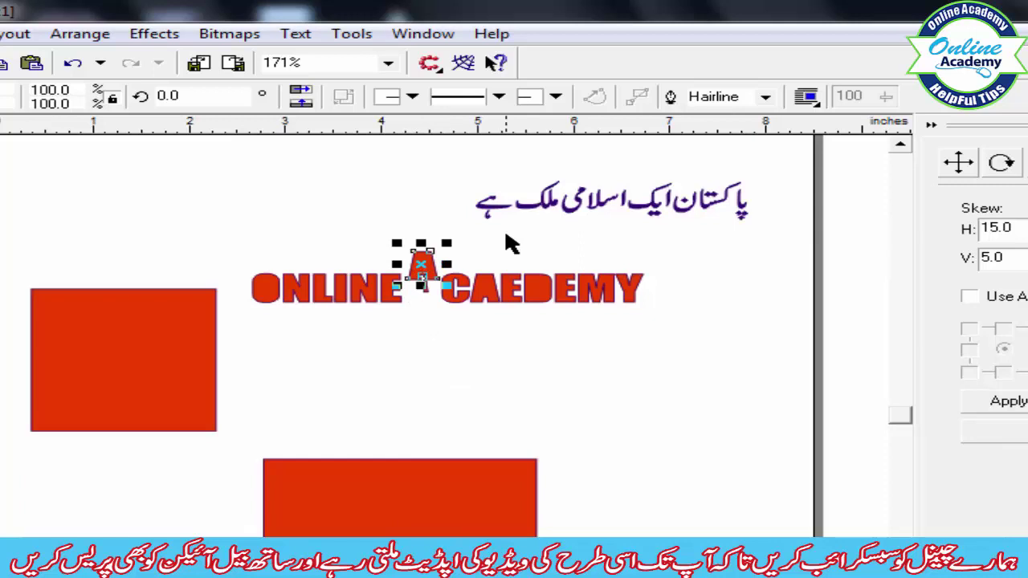
{"action": "key", "text": "ctrl+z"}
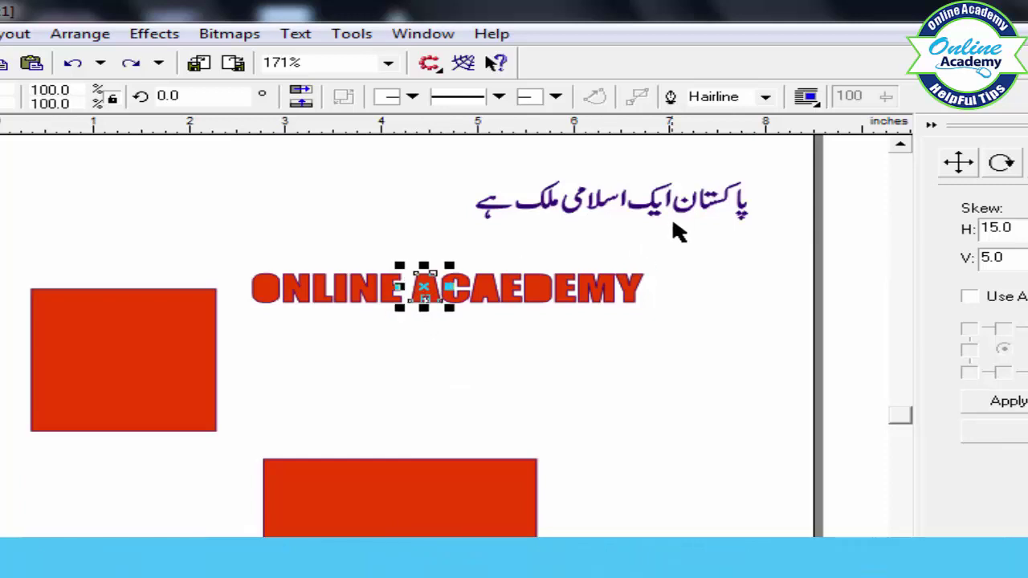
{"action": "left_click", "coordinate": [691, 250]}
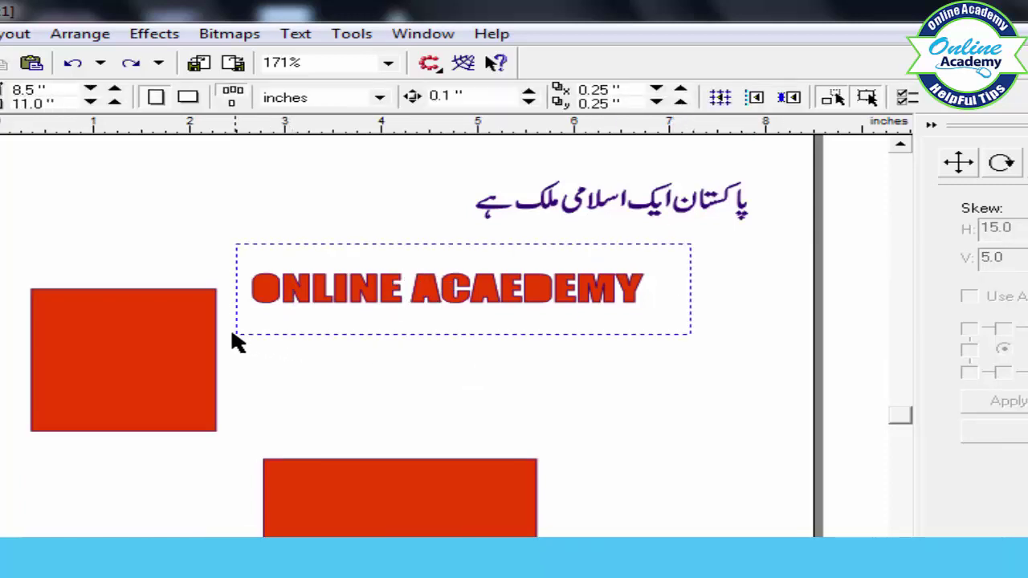
- Combine all the separate shapes of the ONLINE ACAEDEMY lettering and move the combined object up about 0.3 inches
{"action": "left_click_drag", "start_coordinate": [232, 334], "coordinate": [205, 307]}
{"action": "left_click", "coordinate": [431, 402]}
{"action": "left_click_drag", "start_coordinate": [684, 255], "coordinate": [232, 323]}
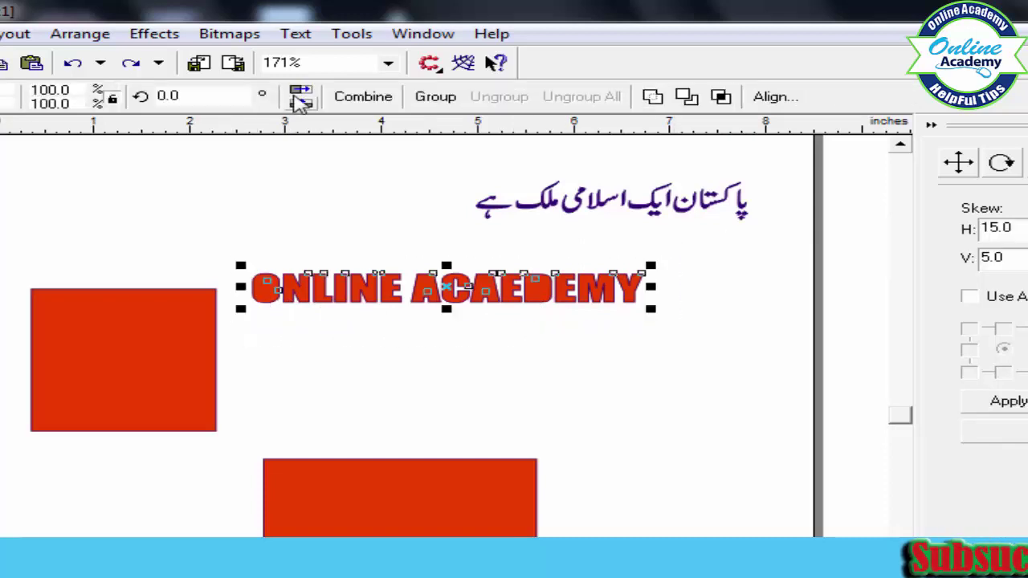
{"action": "left_click", "coordinate": [115, 37]}
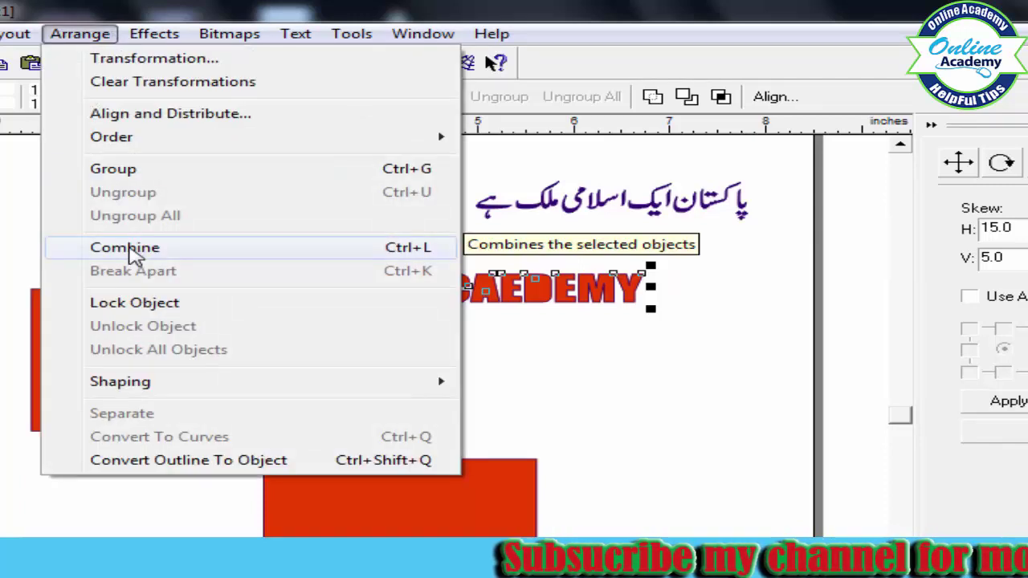
{"action": "left_click", "coordinate": [131, 254]}
{"action": "left_click", "coordinate": [452, 367]}
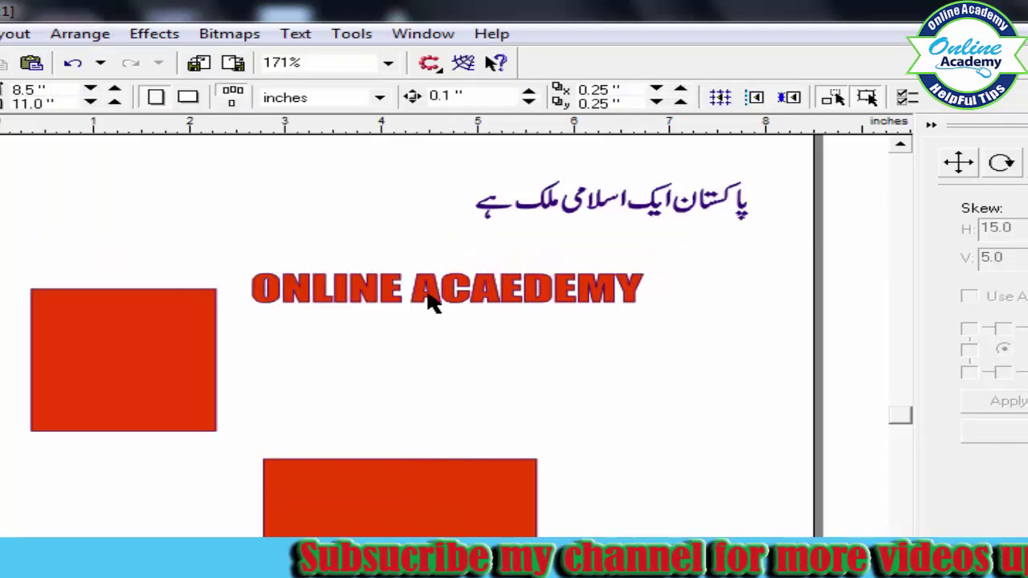
{"action": "left_click_drag", "start_coordinate": [488, 295], "coordinate": [479, 258]}
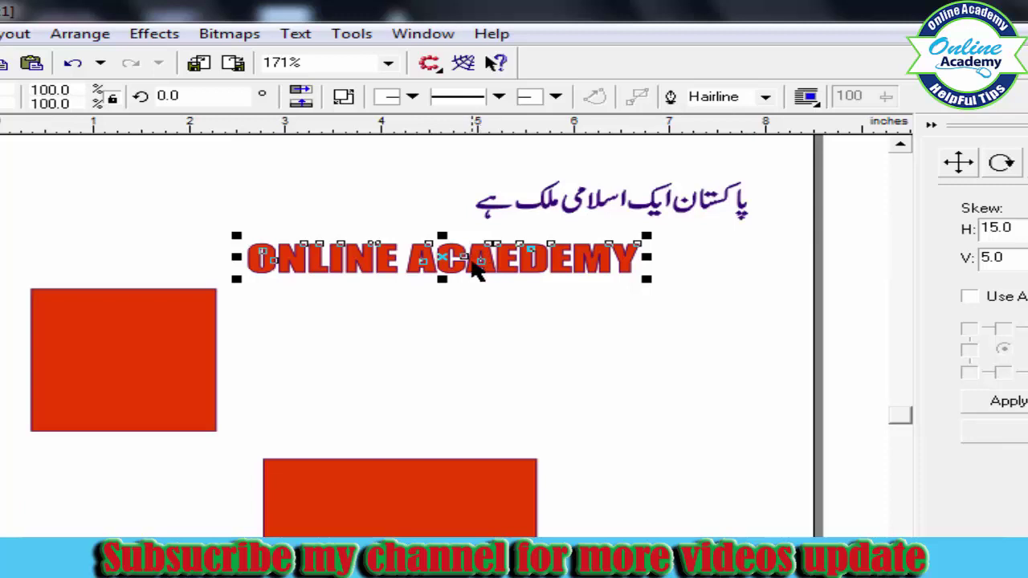
- Fill the Urdu sentence red, add the ONLINE ACAEDEMY lettering to the selection and clear the selection
{"action": "left_click", "coordinate": [626, 207]}
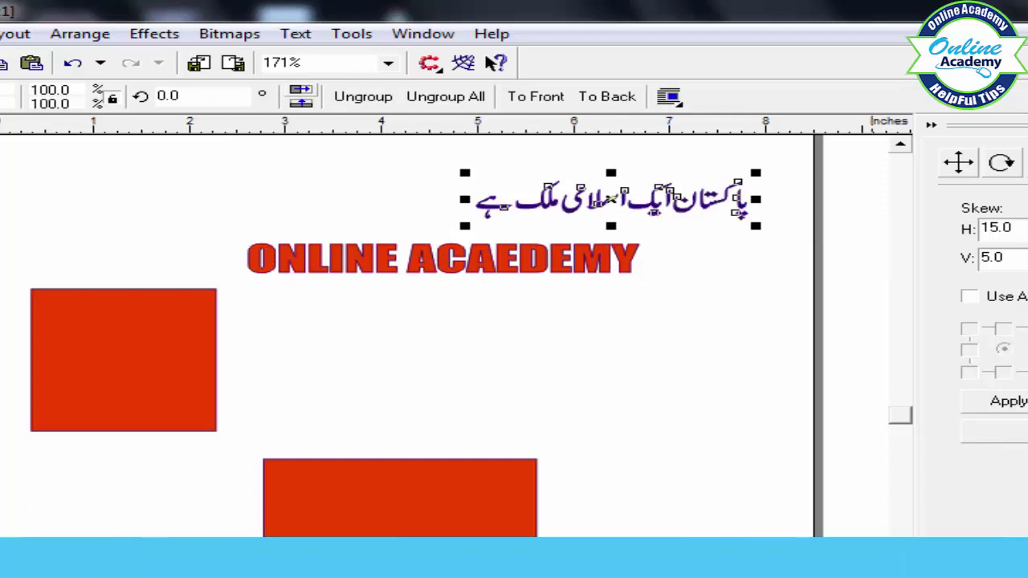
{"action": "left_click", "coordinate": [1026, 433]}
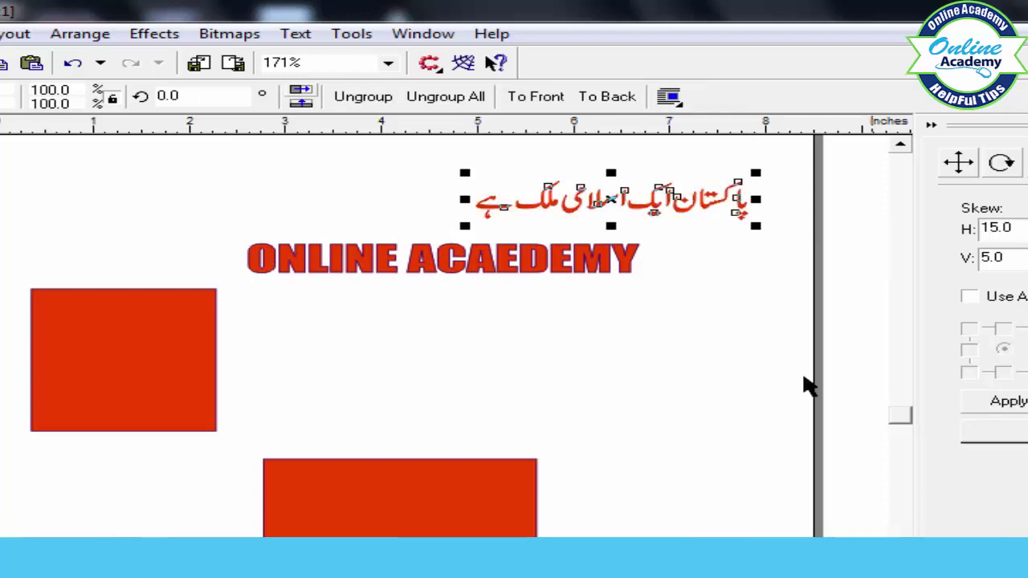
{"action": "left_click", "coordinate": [321, 277], "text": "shift"}
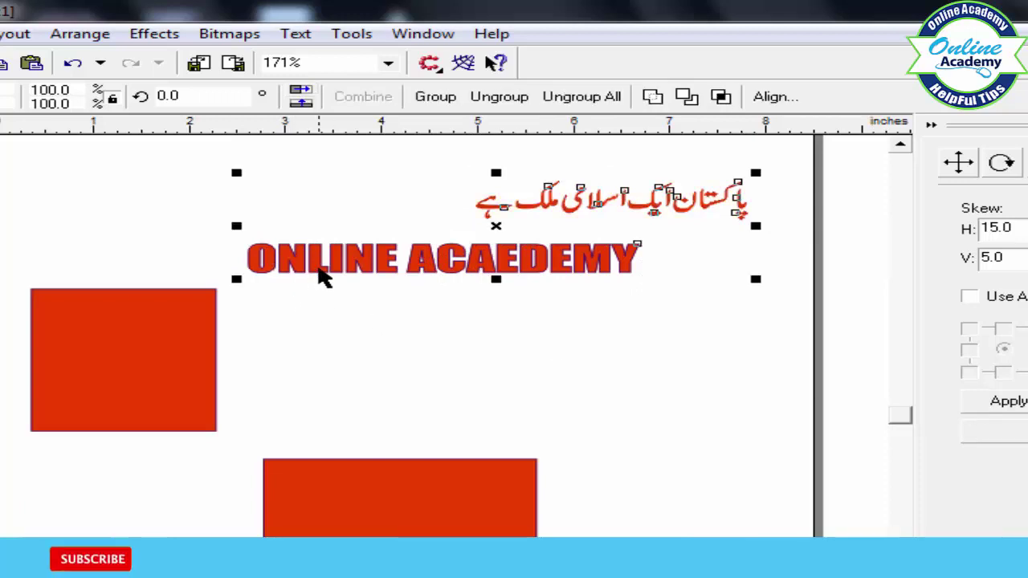
{"action": "left_click", "coordinate": [658, 308]}
- Move the grouped Urdu sentence about 1.7 inches left and slightly up, centring it roughly above the ONLINE ACAEDEMY lettering
{"action": "left_click", "coordinate": [652, 213]}
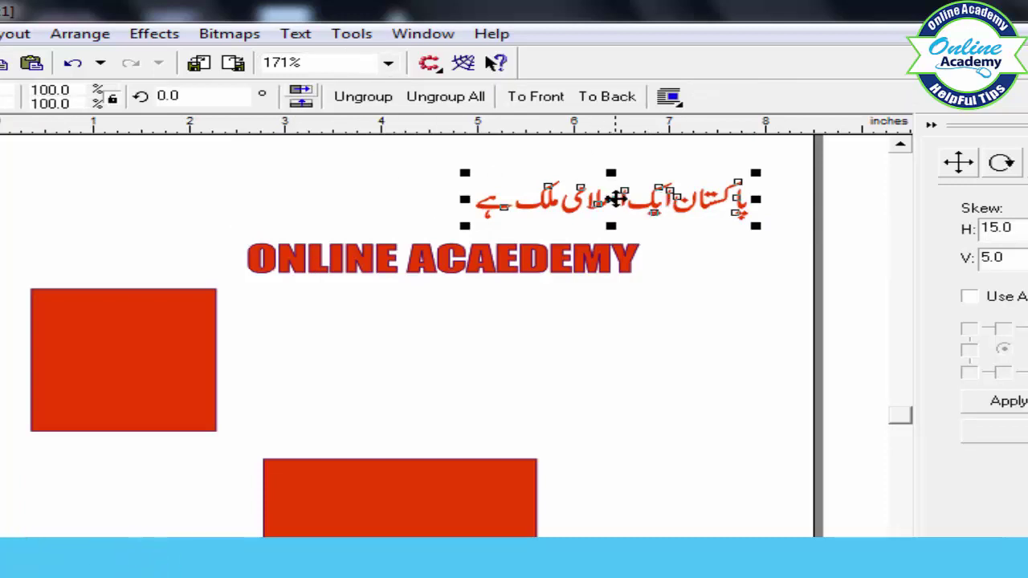
{"action": "left_click_drag", "start_coordinate": [601, 201], "coordinate": [442, 190]}
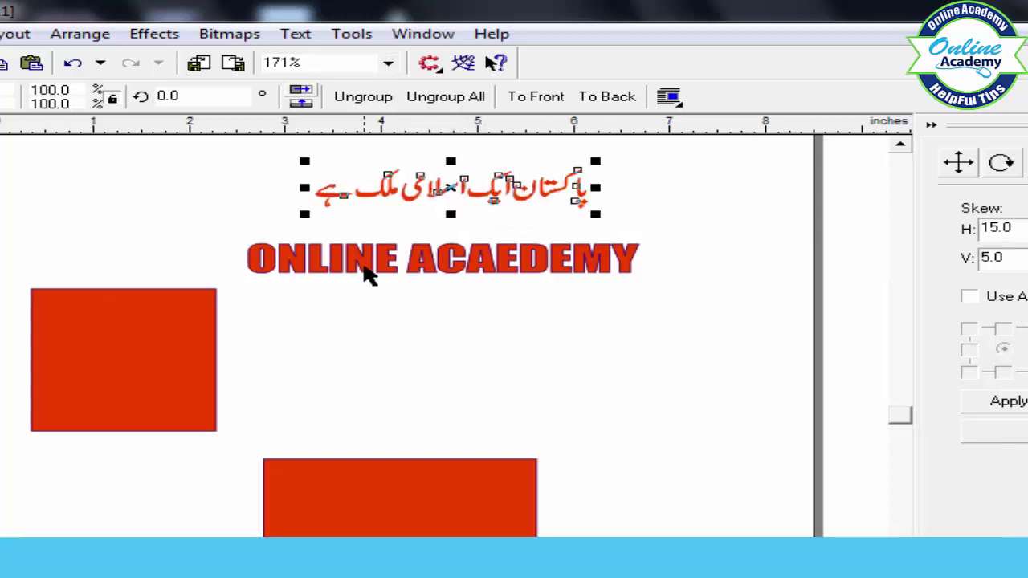
{"action": "left_click", "coordinate": [122, 338], "text": "shift"}
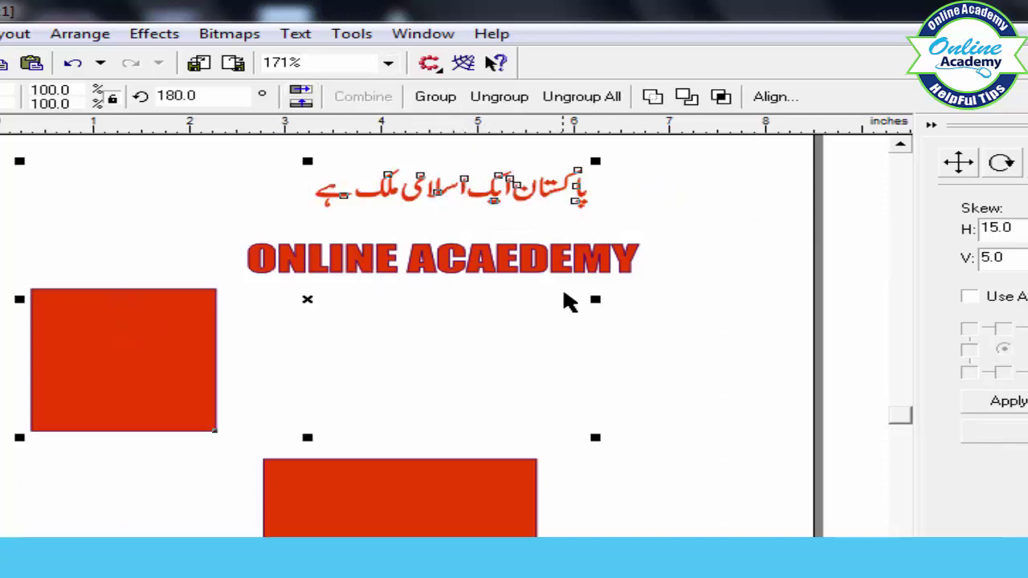
{"action": "left_click", "coordinate": [482, 383]}
- Ungroup the Urdu sentence into separate letter shapes and clear the selection
{"action": "left_click", "coordinate": [478, 262]}
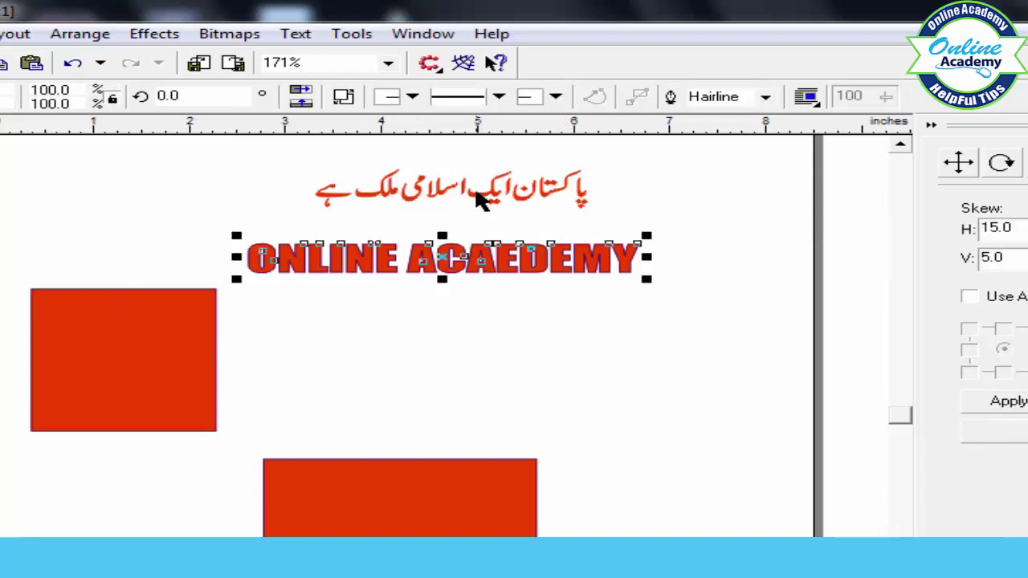
{"action": "left_click", "coordinate": [410, 193]}
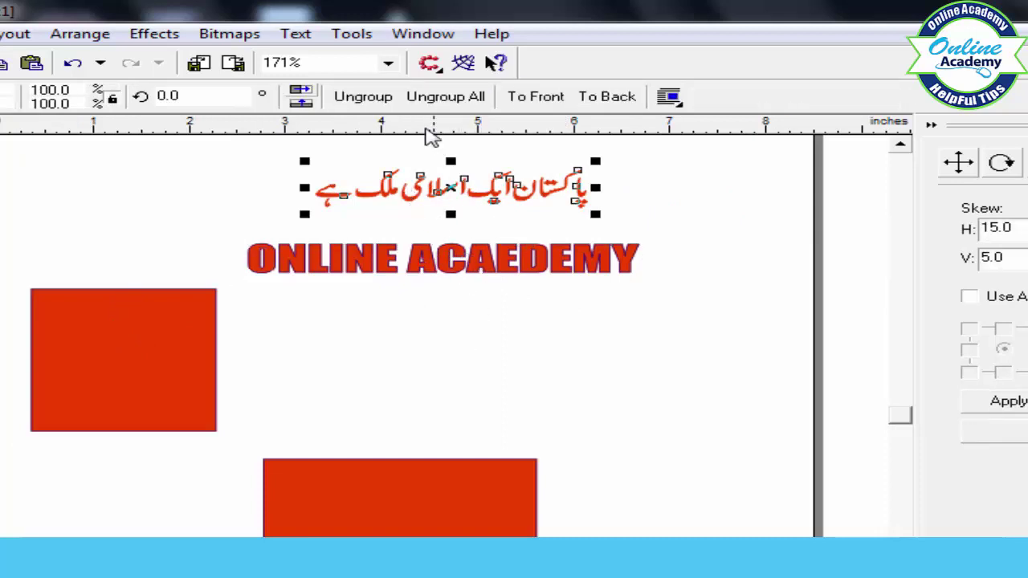
{"action": "left_click", "coordinate": [363, 96]}
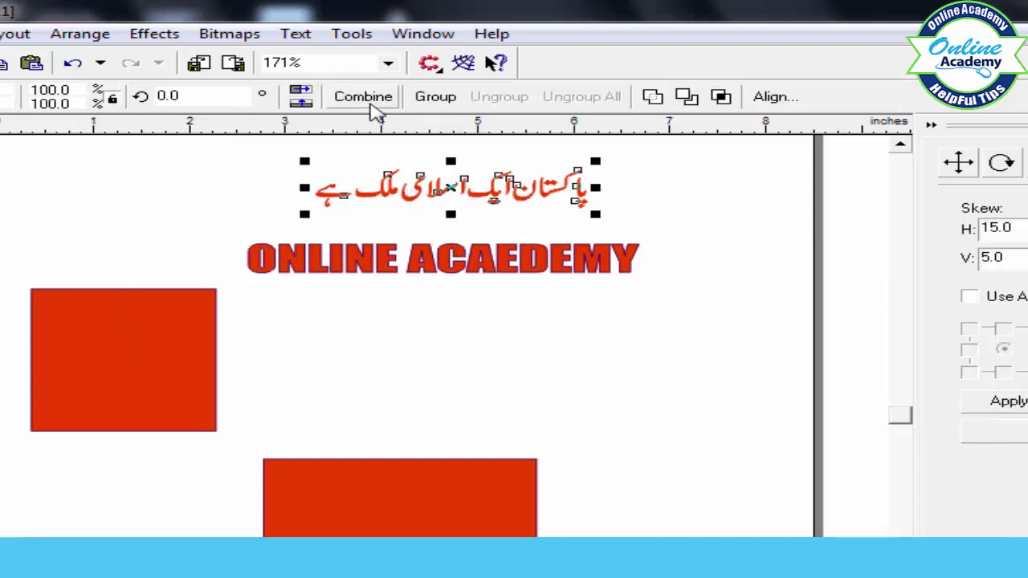
{"action": "left_click", "coordinate": [384, 270], "text": "shift"}
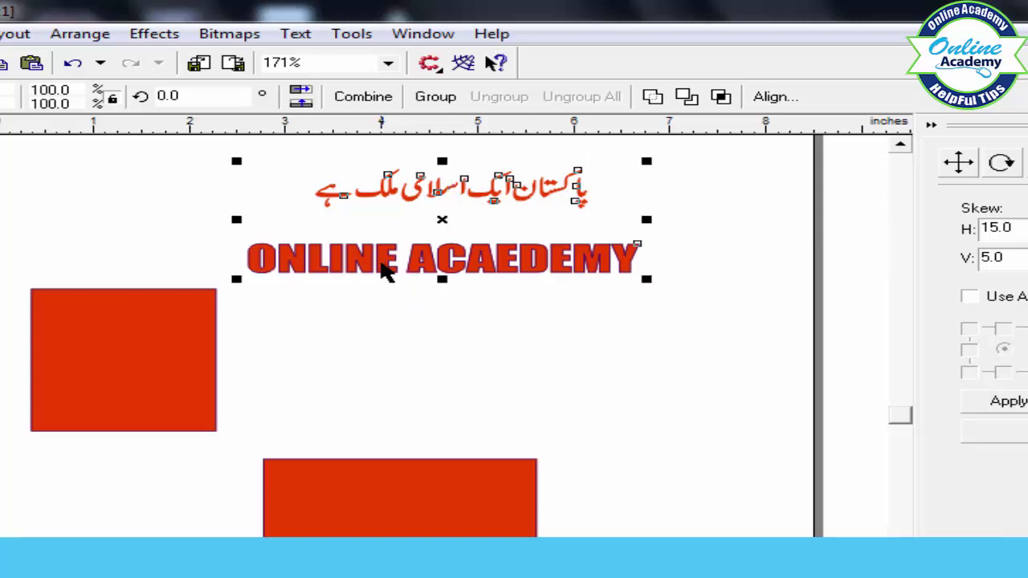
{"action": "left_click", "coordinate": [447, 394]}
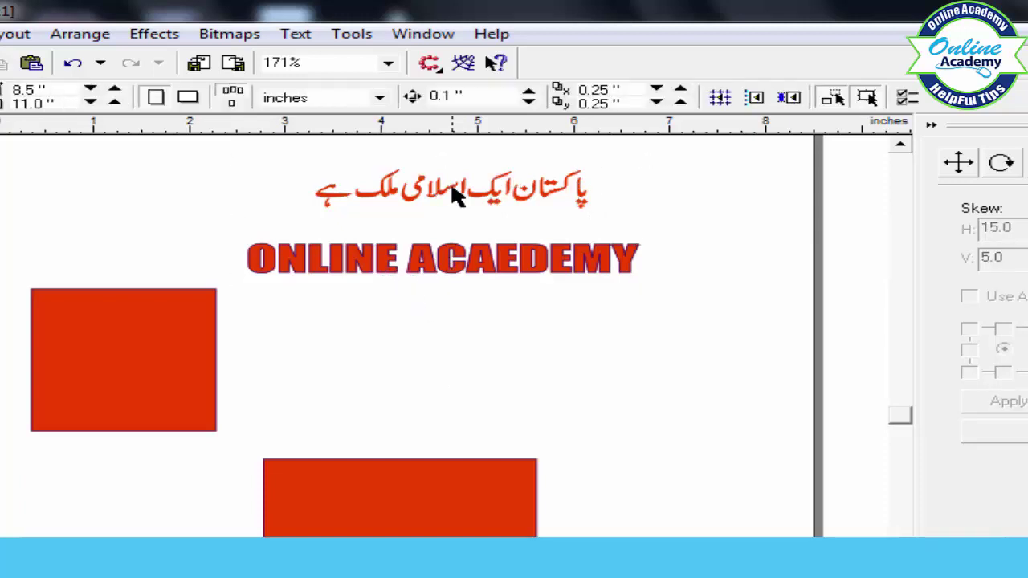
- Recolour the separate Urdu letter shapes blue and combine them with the ONLINE ACAEDEMY lettering into one object
{"action": "left_click_drag", "start_coordinate": [666, 134], "coordinate": [220, 240]}
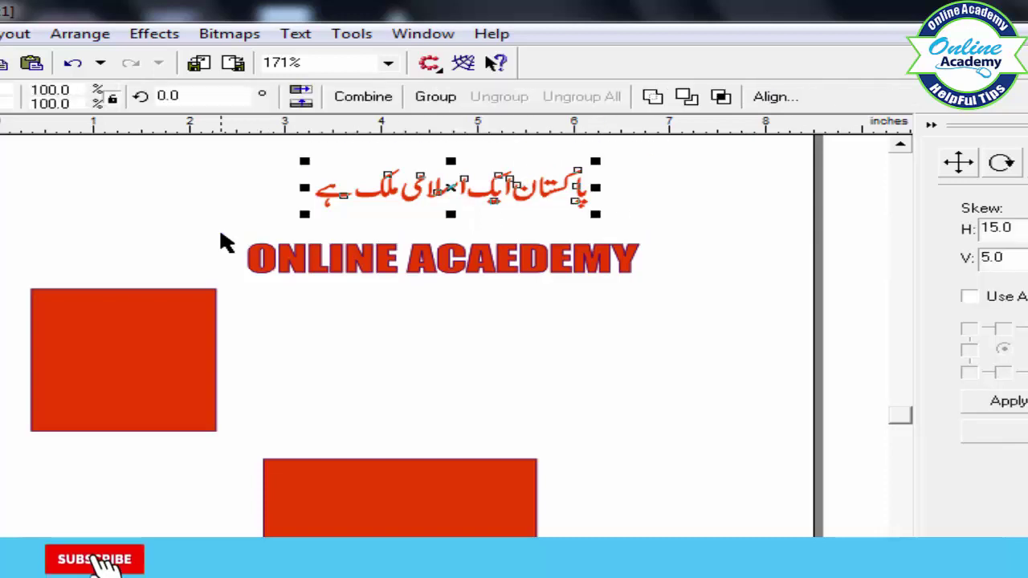
{"action": "left_click", "coordinate": [1027, 322]}
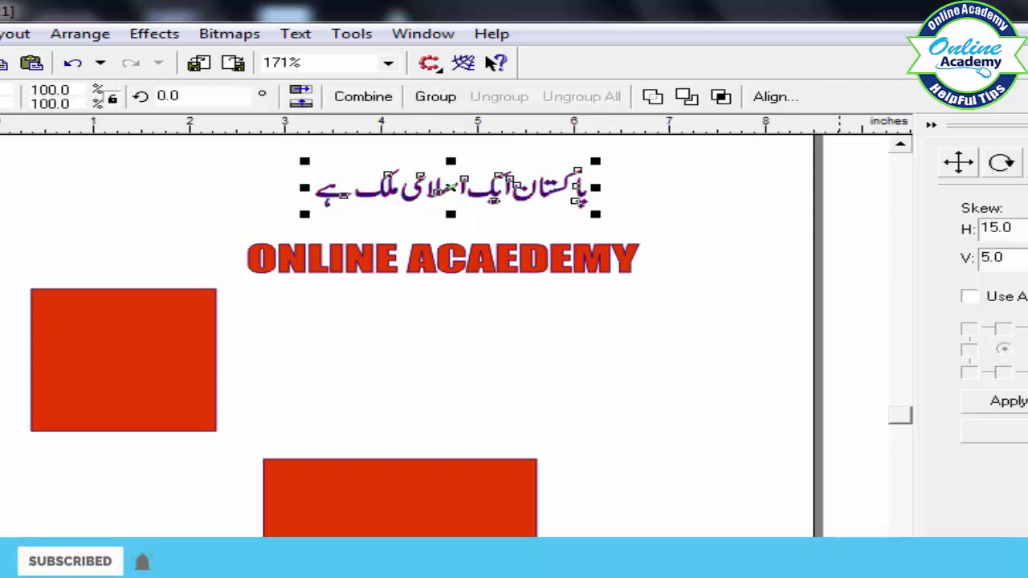
{"action": "left_click", "coordinate": [492, 326]}
{"action": "left_click_drag", "start_coordinate": [629, 141], "coordinate": [158, 230]}
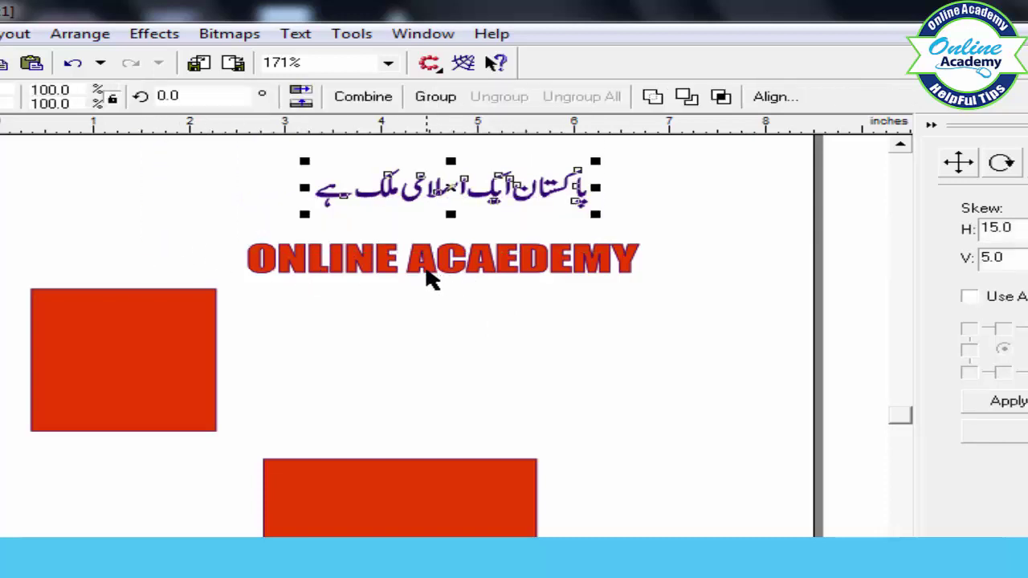
{"action": "left_click", "coordinate": [390, 261], "text": "shift"}
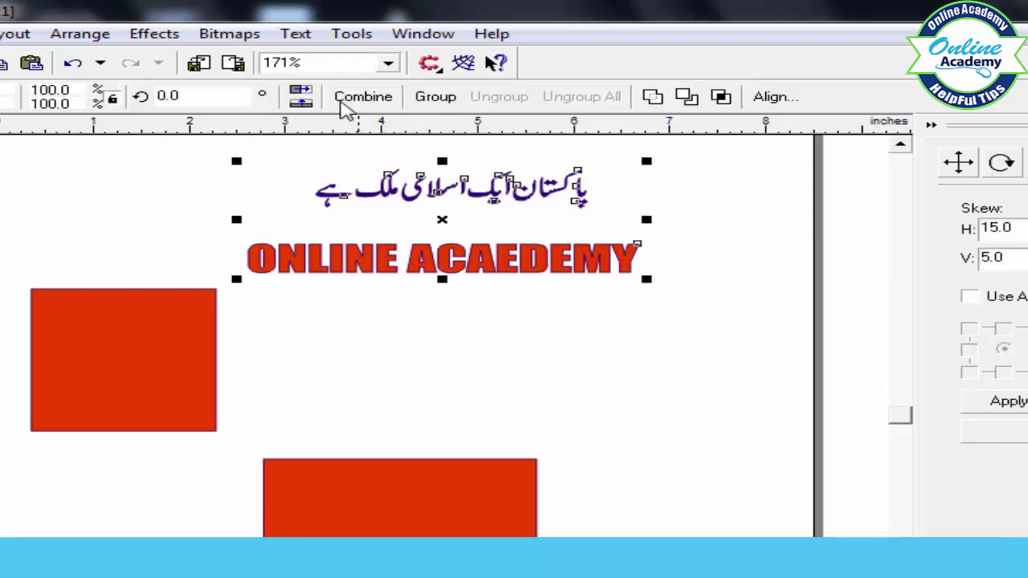
{"action": "left_click", "coordinate": [363, 98]}
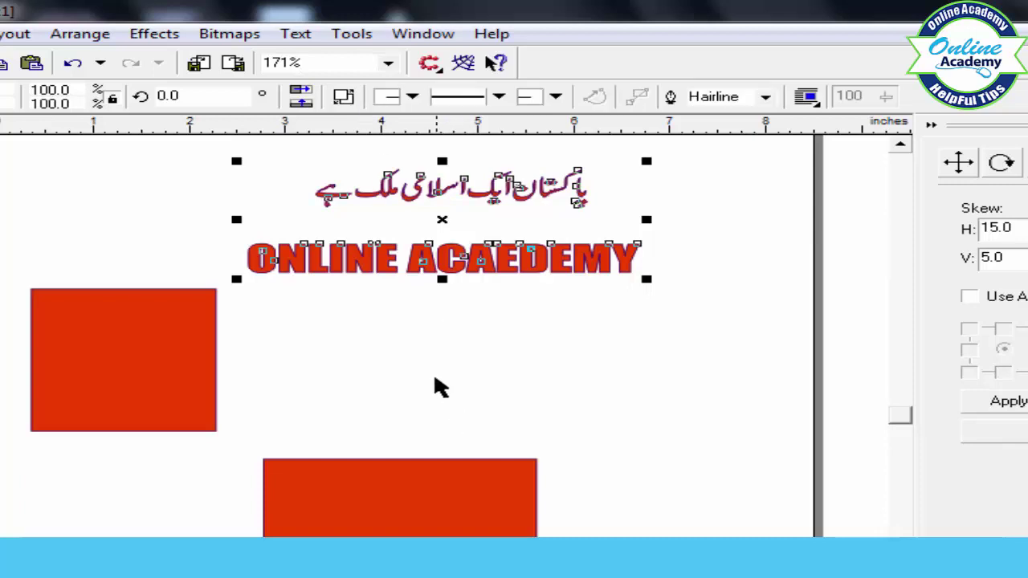
{"action": "left_click", "coordinate": [411, 346]}
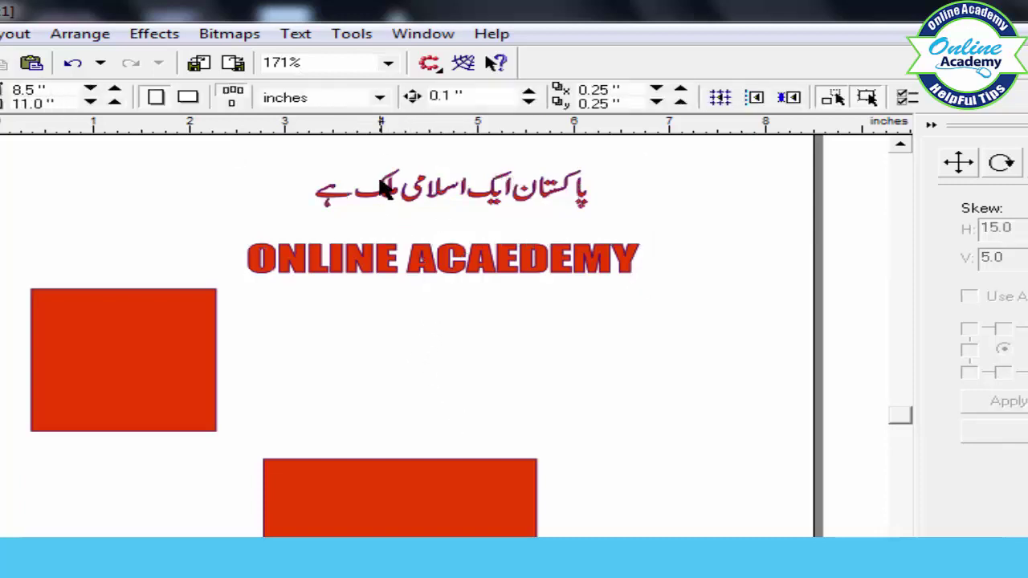
- Move the combined Urdu and English lettering about 0.8 inches left and slightly up, and break it apart
{"action": "scroll", "coordinate": [506, 197], "scroll_direction": "up", "scroll_amount": 5}
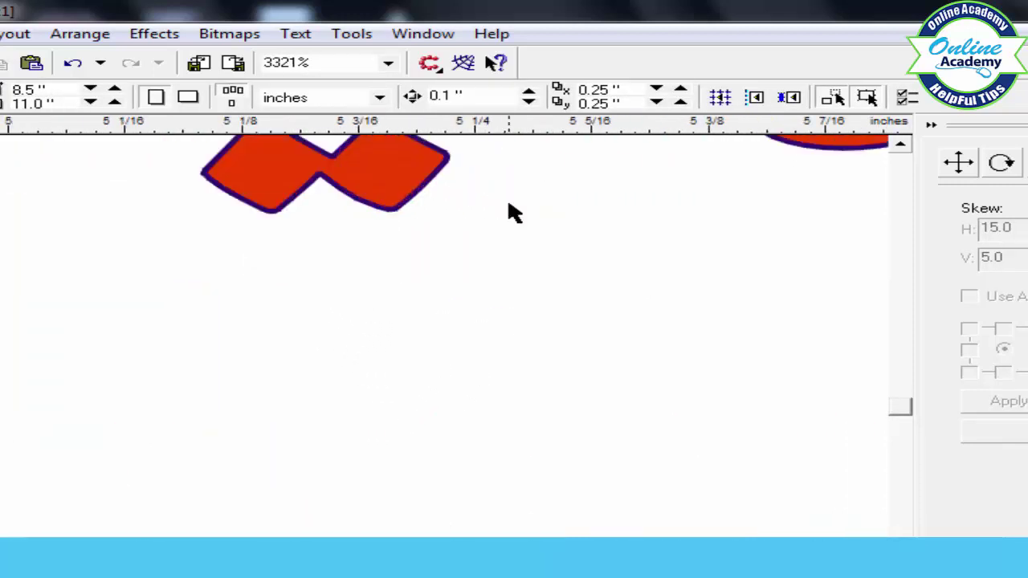
{"action": "scroll", "coordinate": [510, 205], "scroll_direction": "down", "scroll_amount": 8}
{"action": "scroll", "coordinate": [509, 203], "scroll_direction": "up", "scroll_amount": 4}
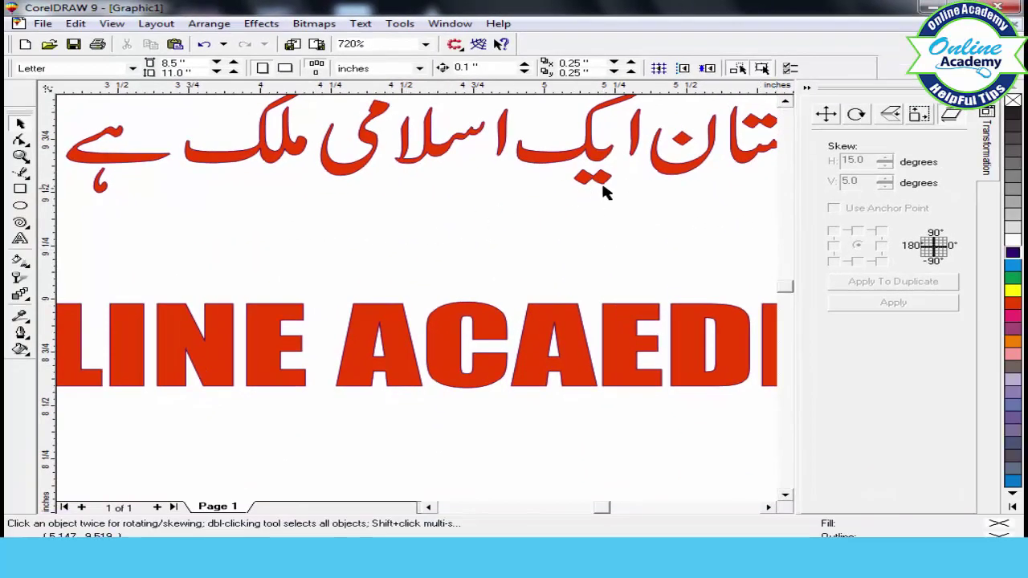
{"action": "scroll", "coordinate": [520, 224], "scroll_direction": "down", "scroll_amount": 4}
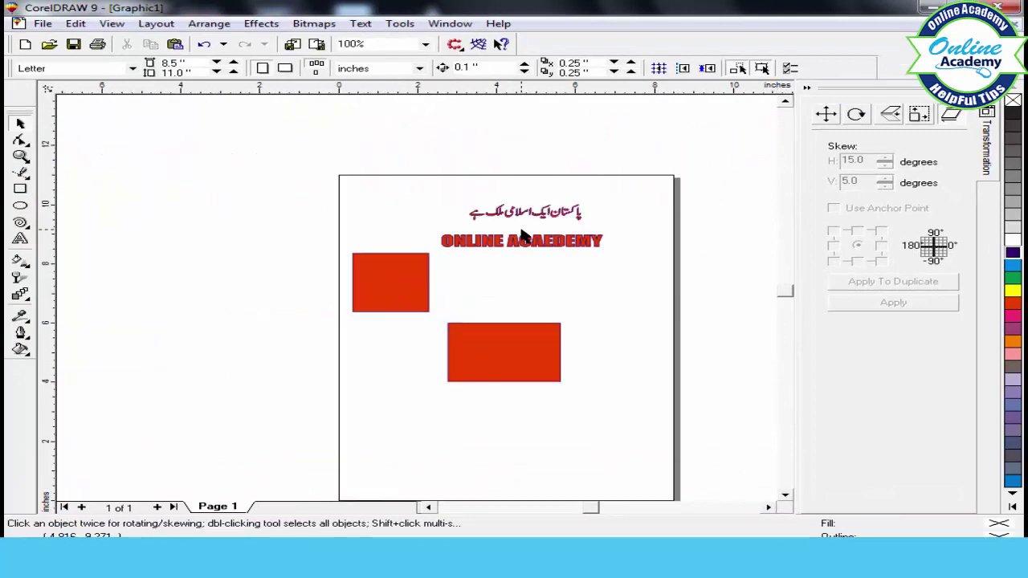
{"action": "scroll", "coordinate": [520, 234], "scroll_direction": "up", "scroll_amount": 3}
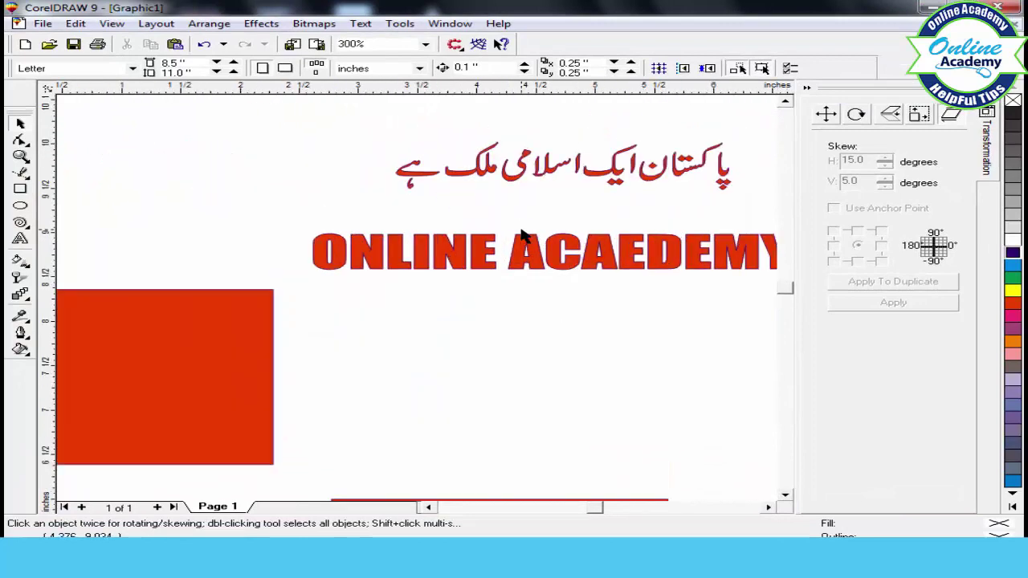
{"action": "left_click_drag", "start_coordinate": [456, 267], "coordinate": [360, 236]}
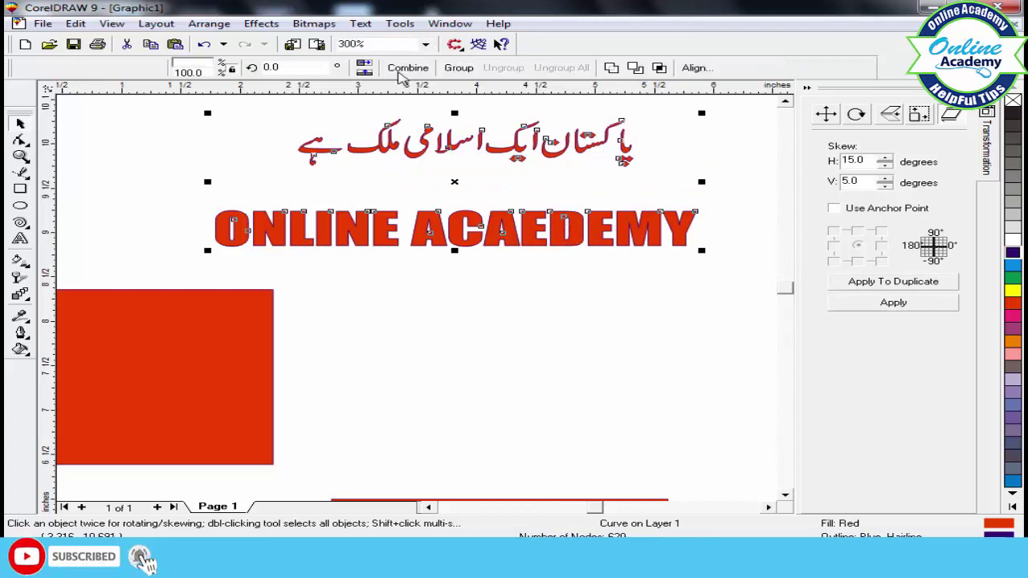
{"action": "left_click", "coordinate": [145, 199]}
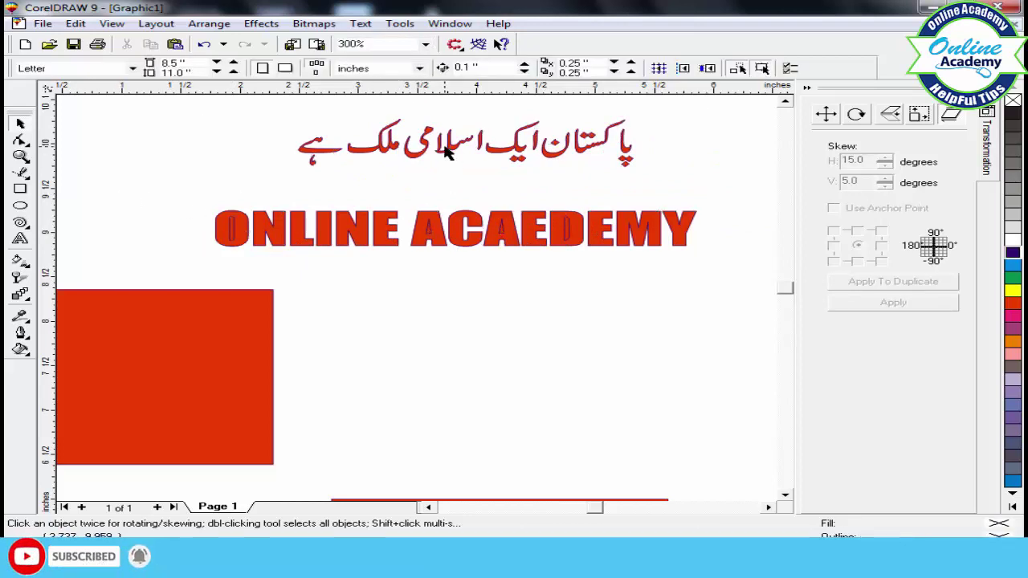
- Move a single letter shape in the middle of the Urdu sentence down about 0.16 inches, undo that move and clear the selection
{"action": "left_click", "coordinate": [417, 160]}
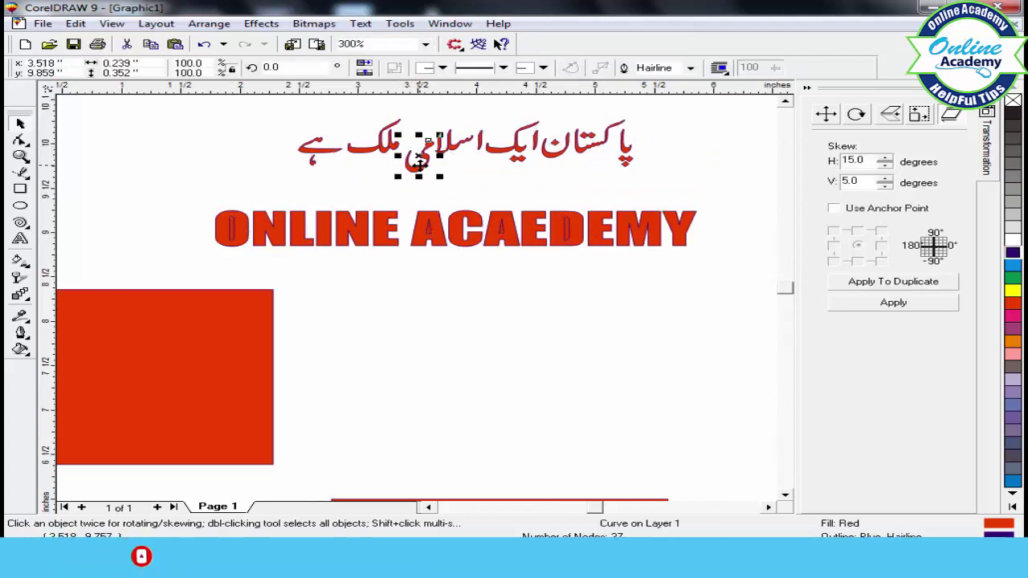
{"action": "left_click_drag", "start_coordinate": [417, 160], "coordinate": [418, 149]}
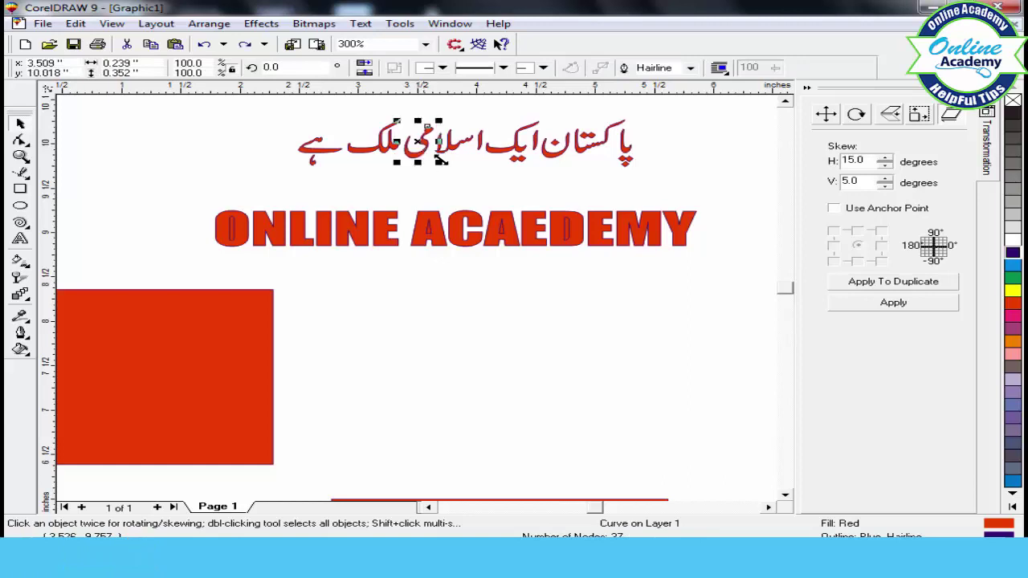
{"action": "left_click", "coordinate": [646, 116]}
- Select all pieces of the Urdu sentence, review the arrangement commands available for them and clear the selection
{"action": "left_click_drag", "start_coordinate": [659, 107], "coordinate": [253, 175]}
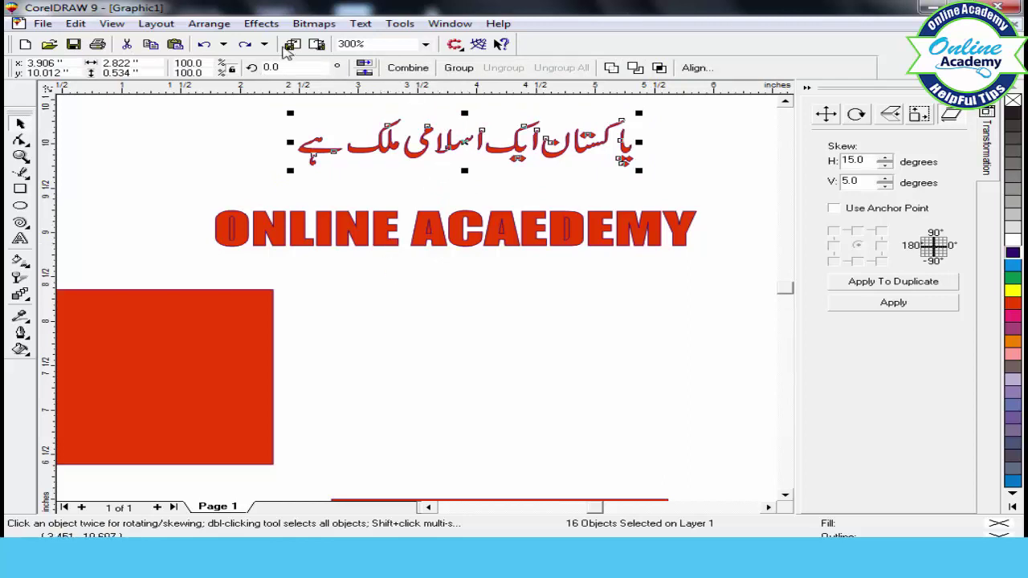
{"action": "left_click", "coordinate": [209, 24]}
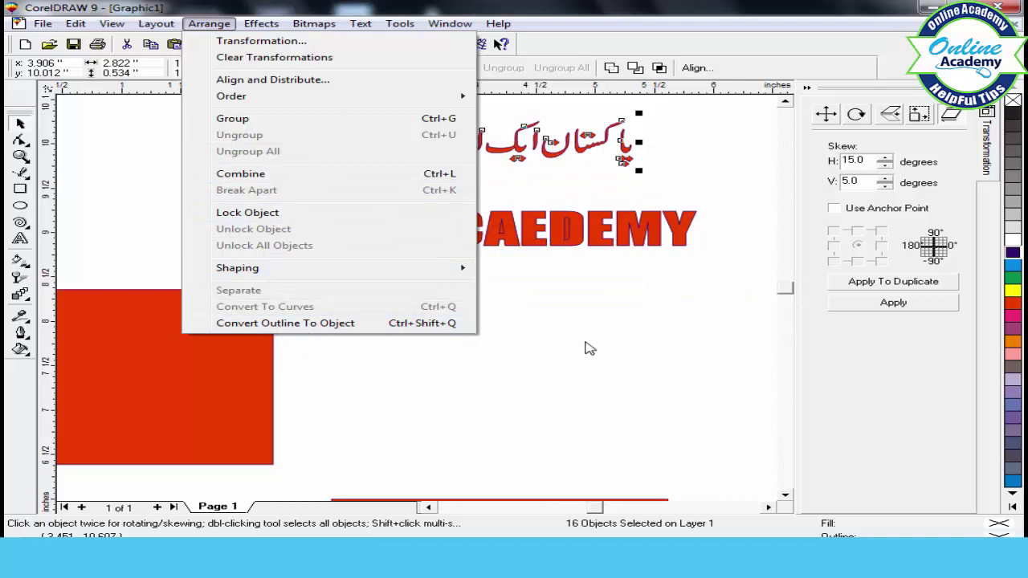
{"action": "left_click", "coordinate": [530, 337]}
{"action": "left_click", "coordinate": [528, 326]}
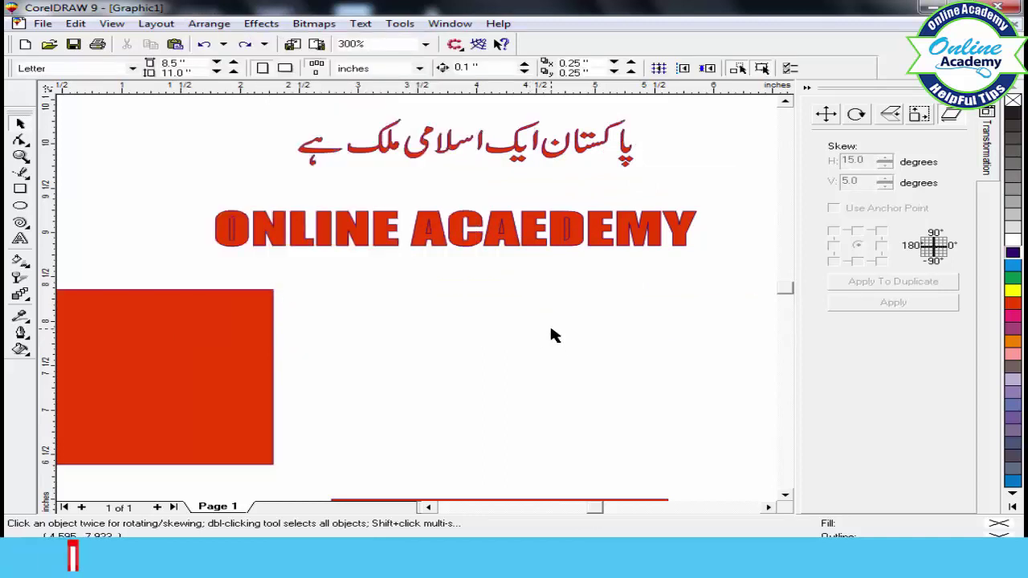
{"action": "key", "text": "F4"}
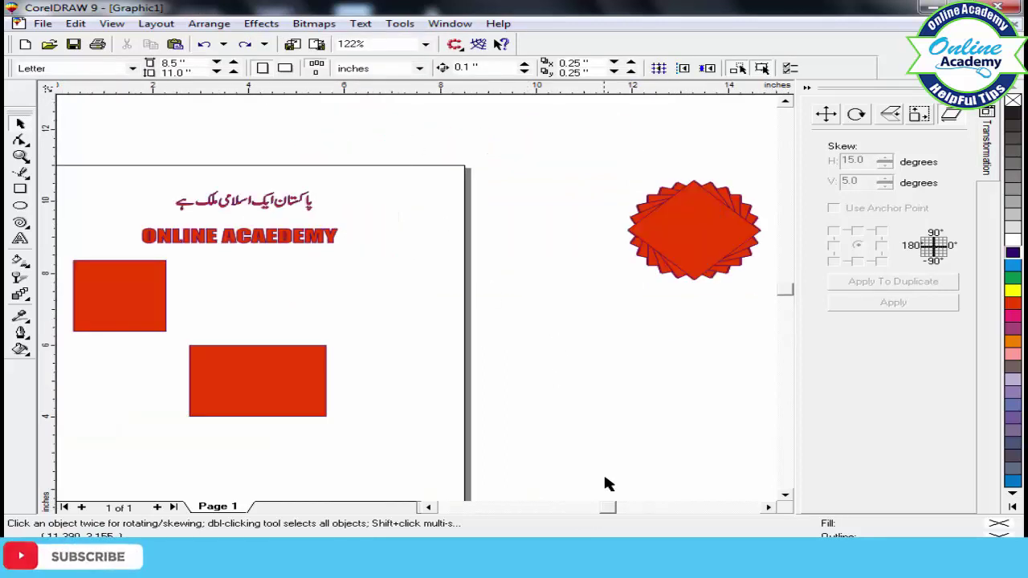
{"action": "left_click", "coordinate": [429, 507]}
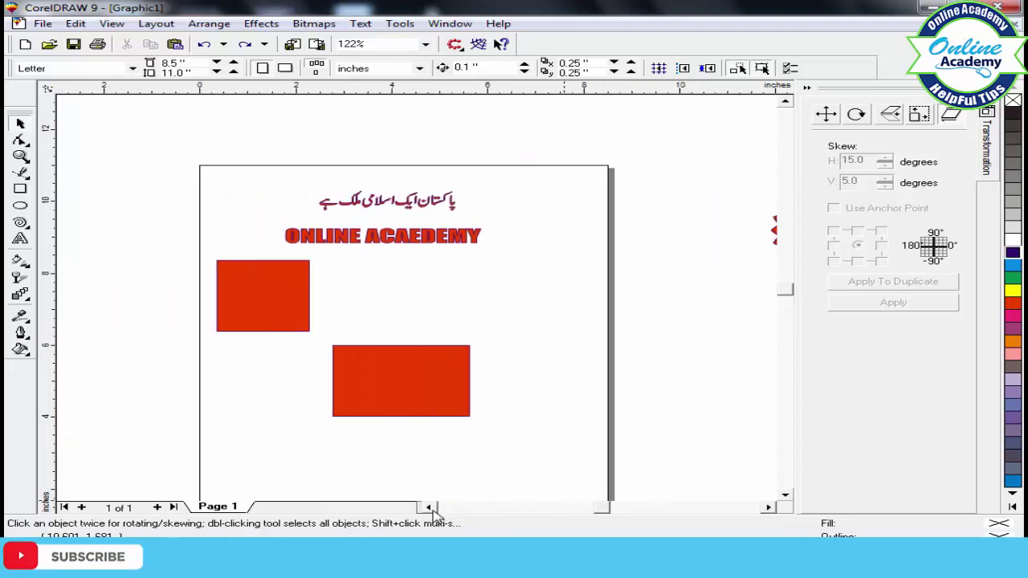